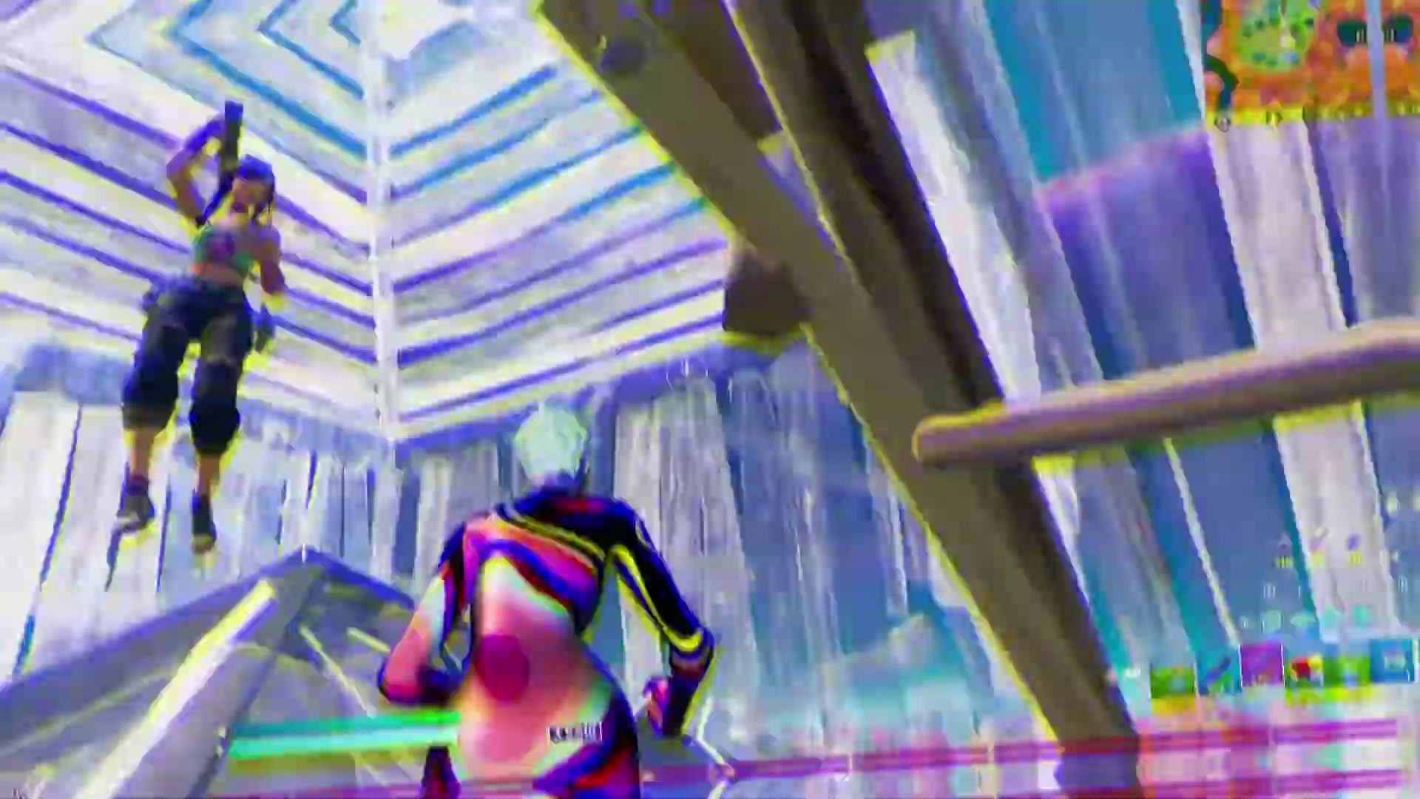
key(2)
key(1)
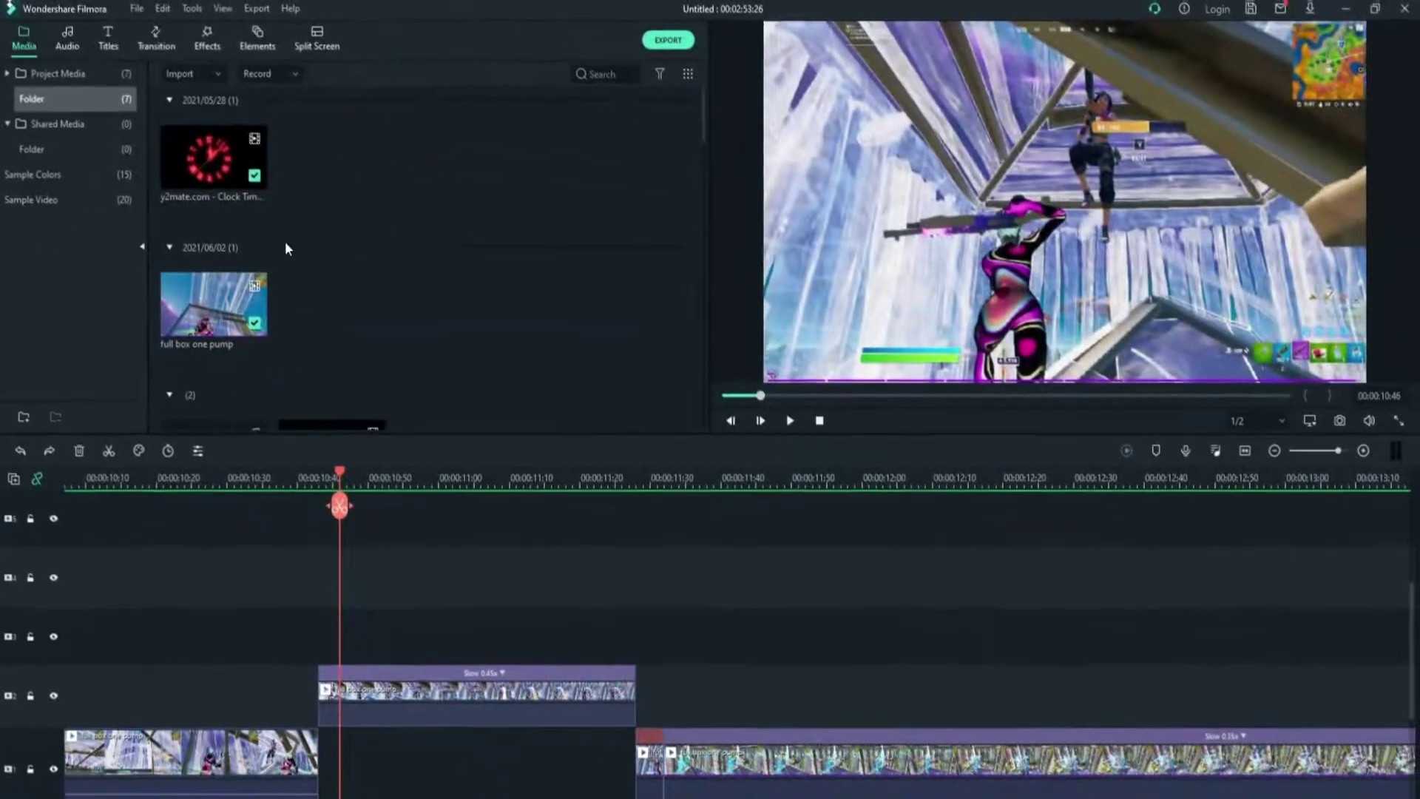
scroll(308, 322, down, 3)
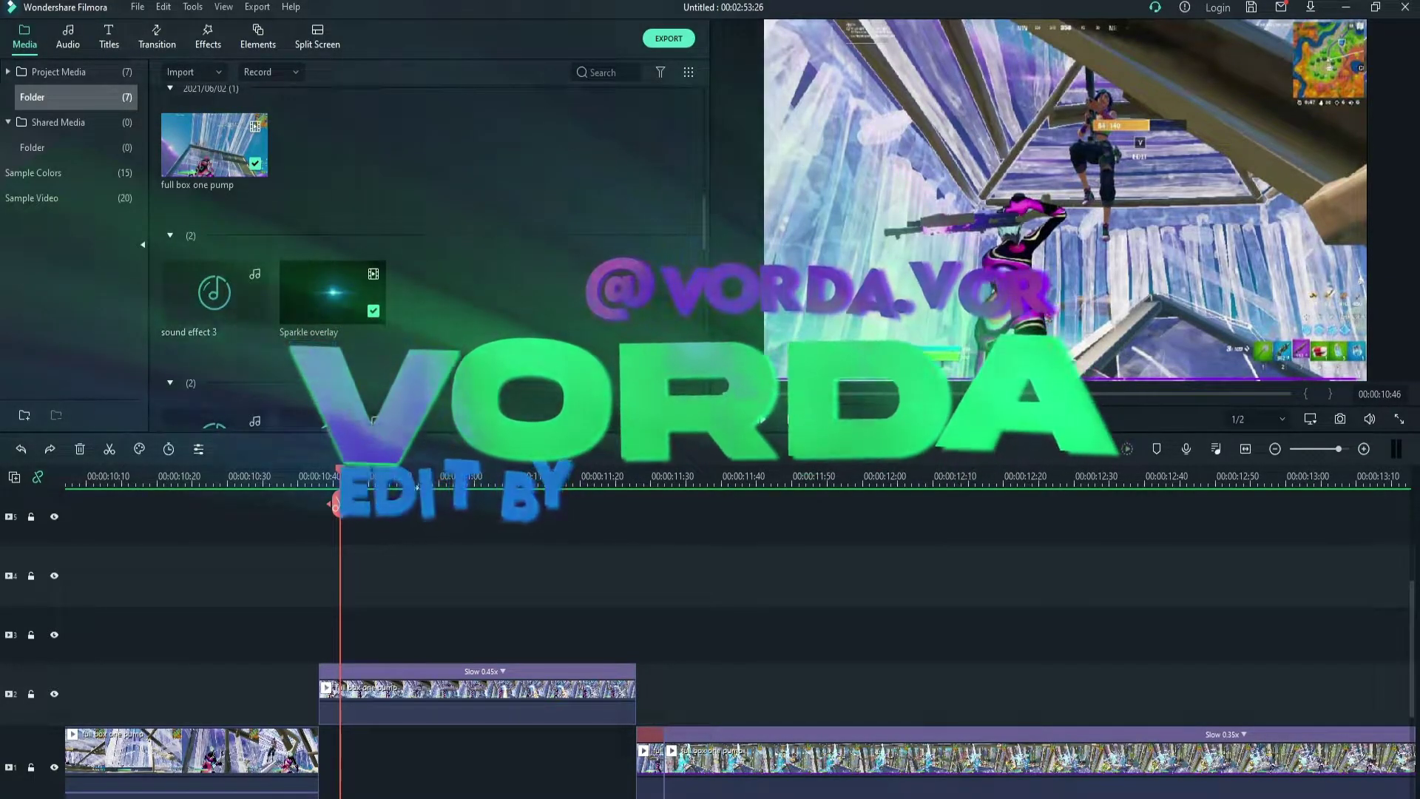
click(432, 479)
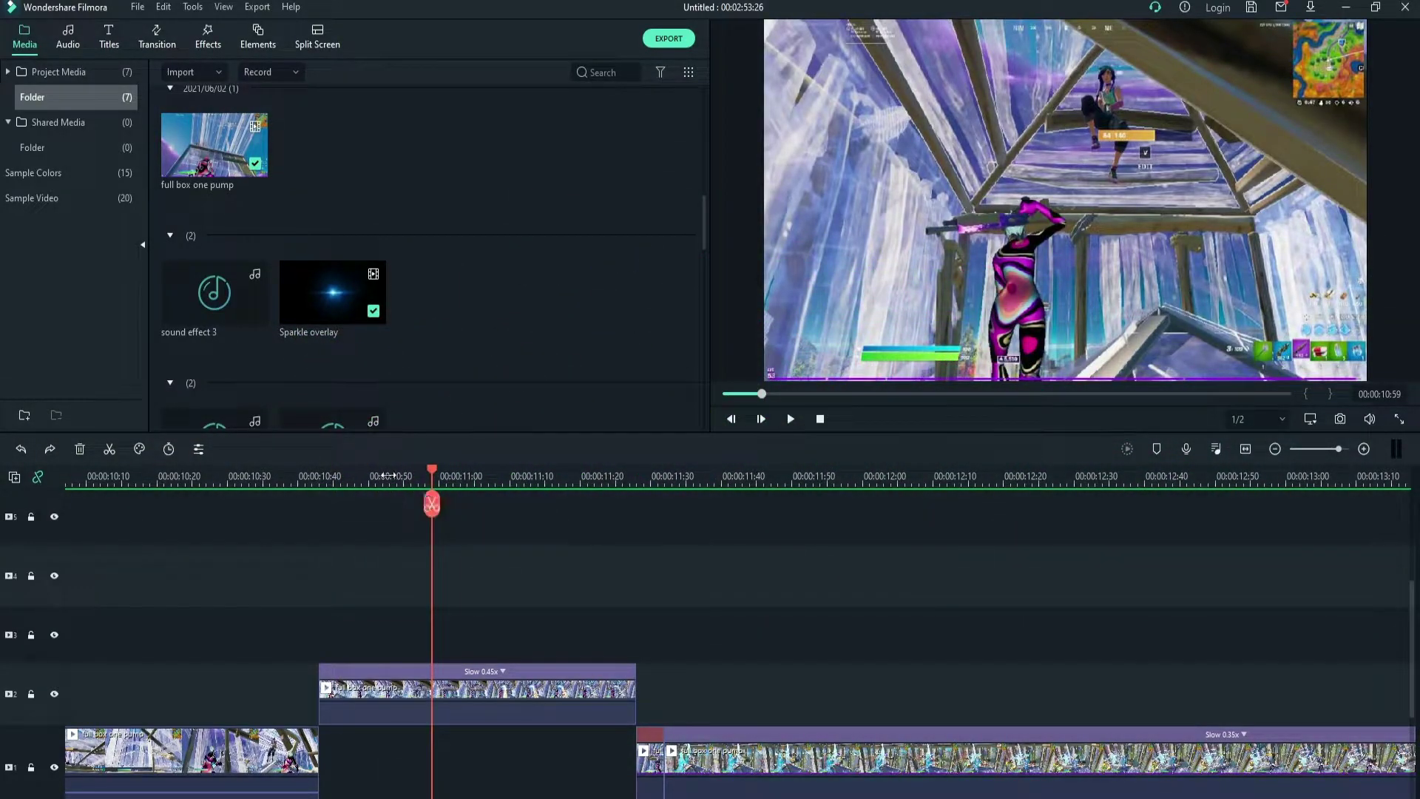
scroll(323, 357, up, 2)
scroll(322, 357, down, 4)
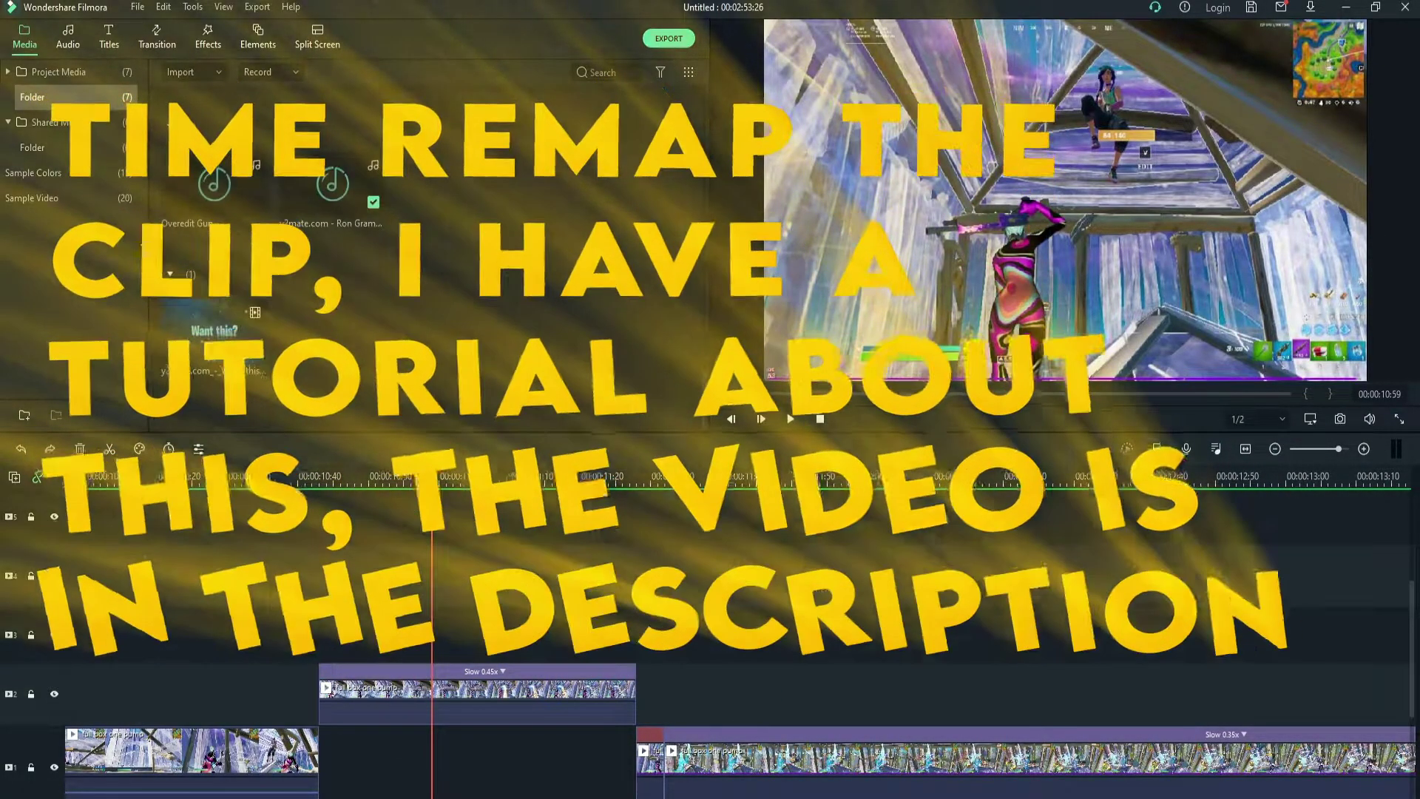
scroll(337, 345, up, 3)
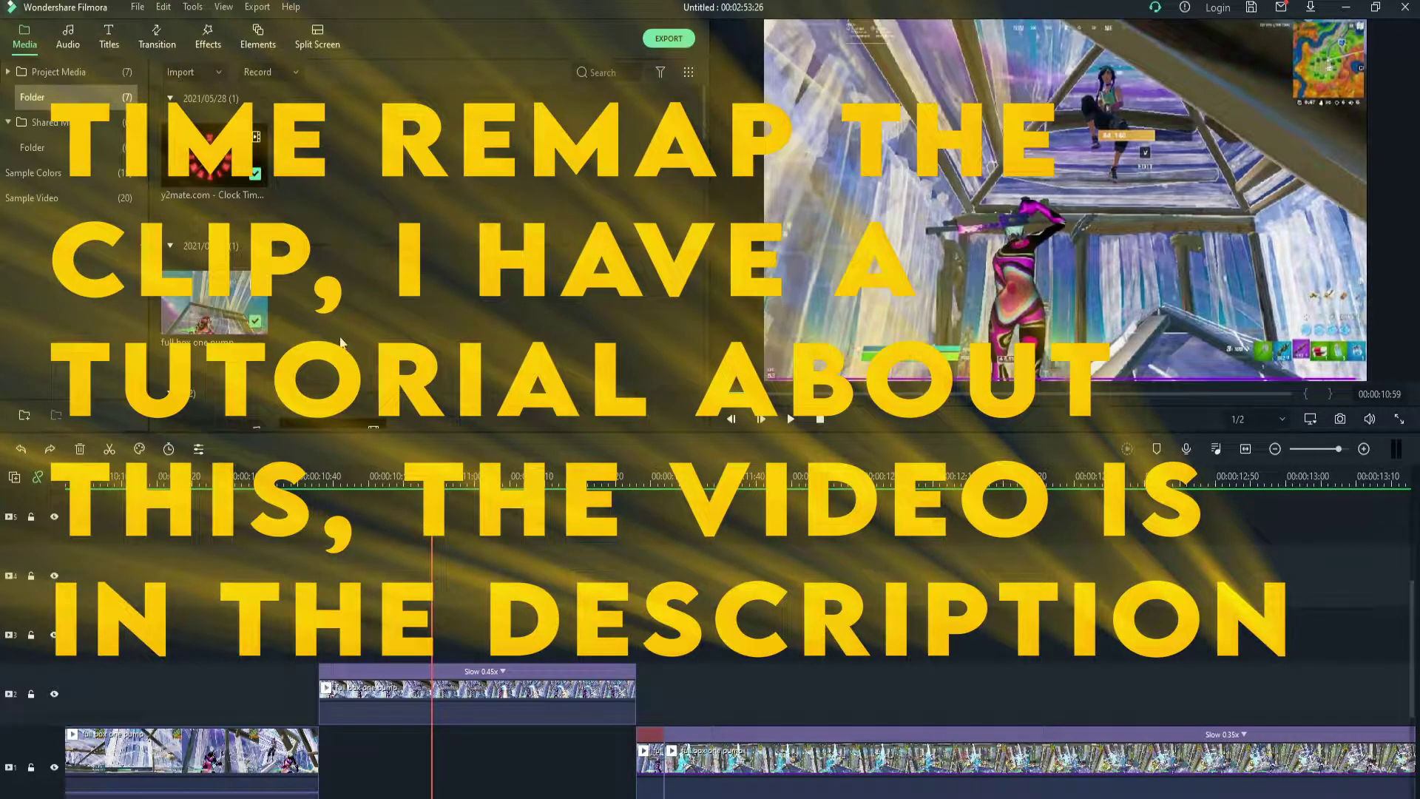
scroll(341, 343, down, 5)
click(454, 685)
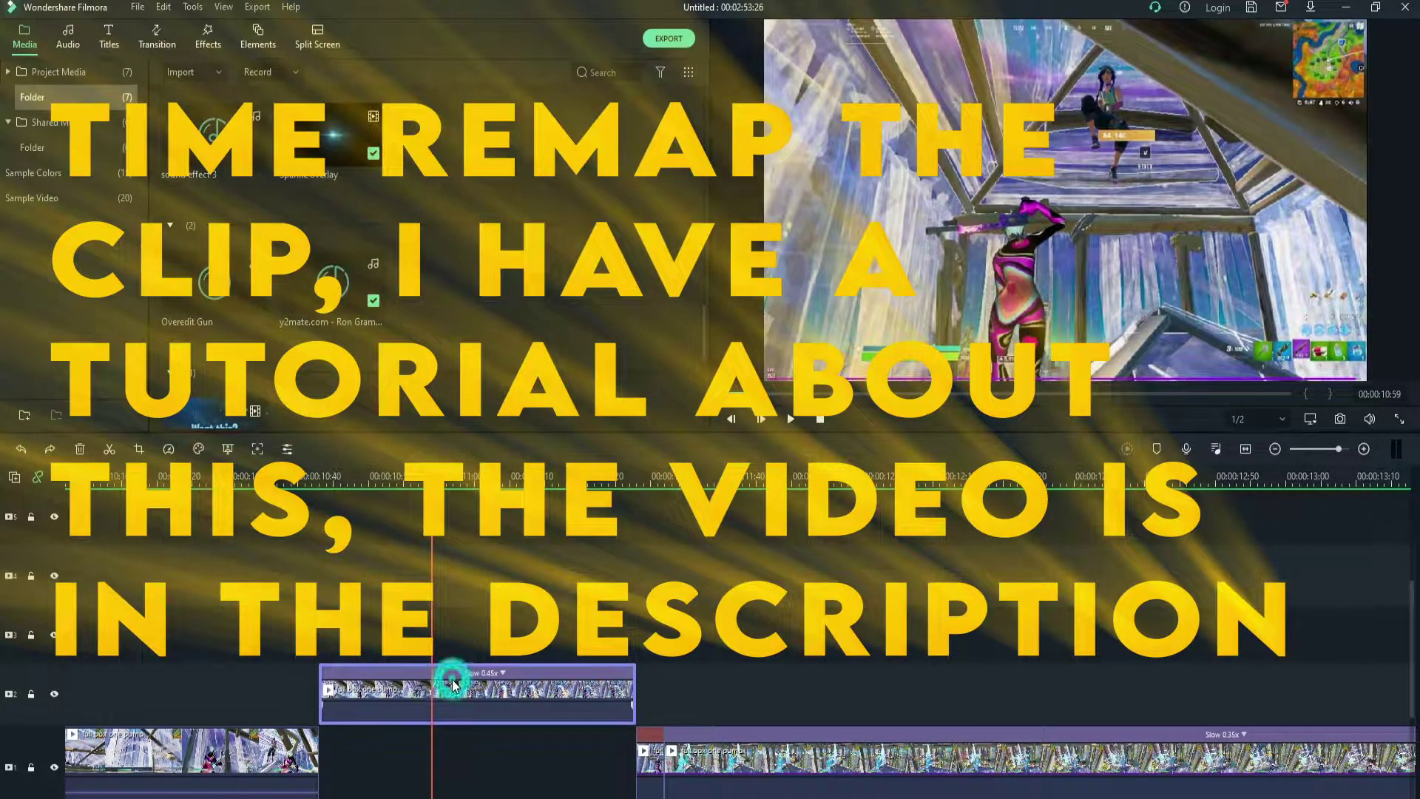
Add the Red sample color to the track above the slow-motion clip, aligned with that clip's start
click(73, 199)
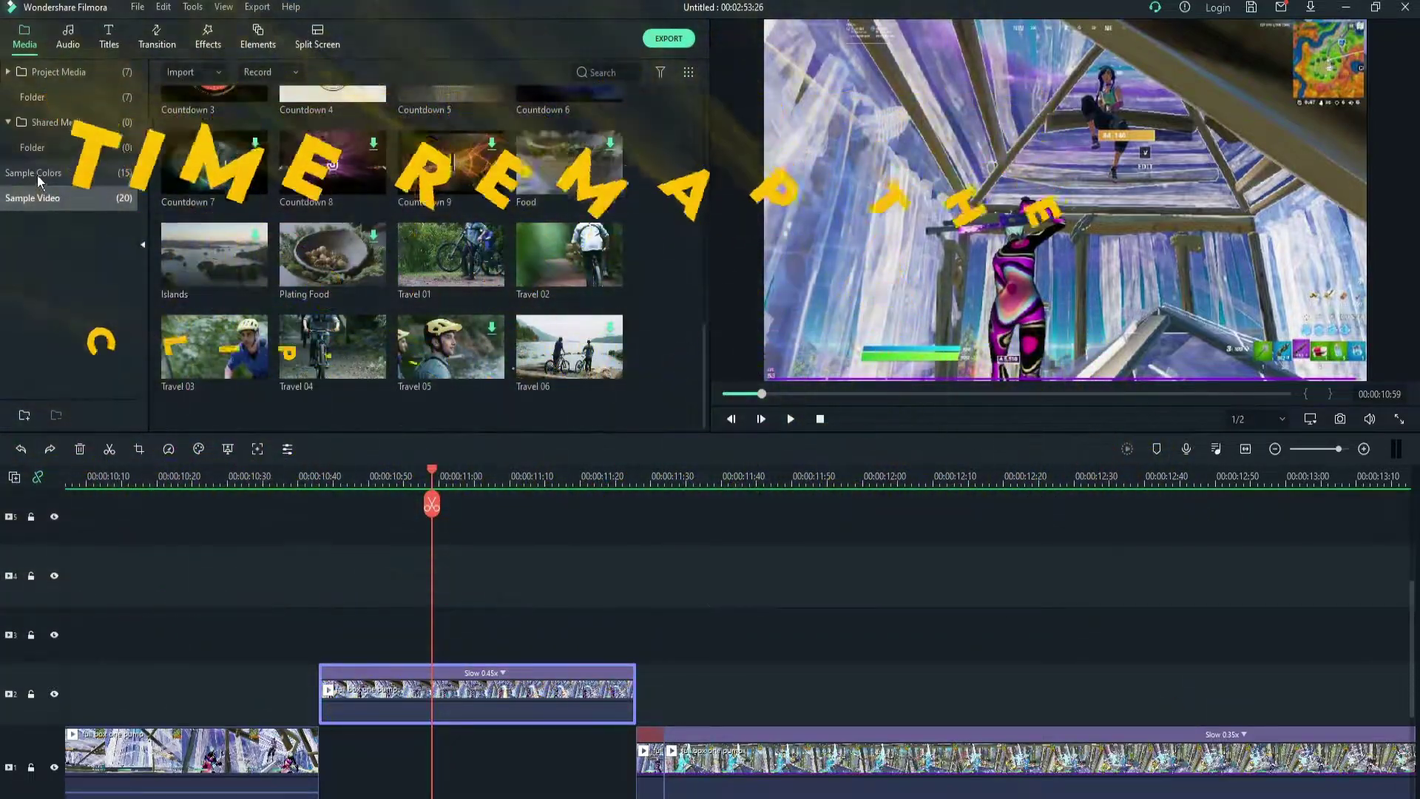
click(37, 175)
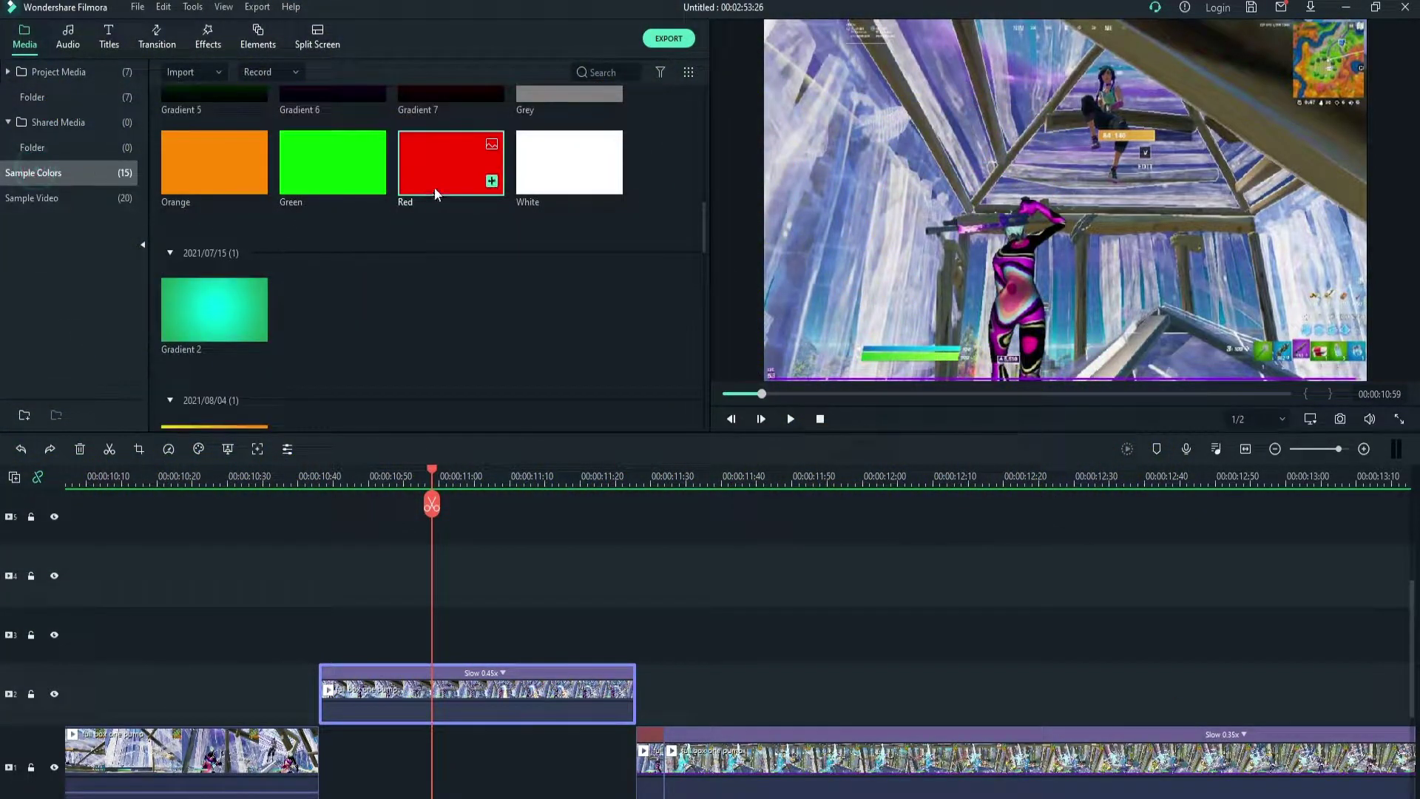
drag(433, 188, 309, 629)
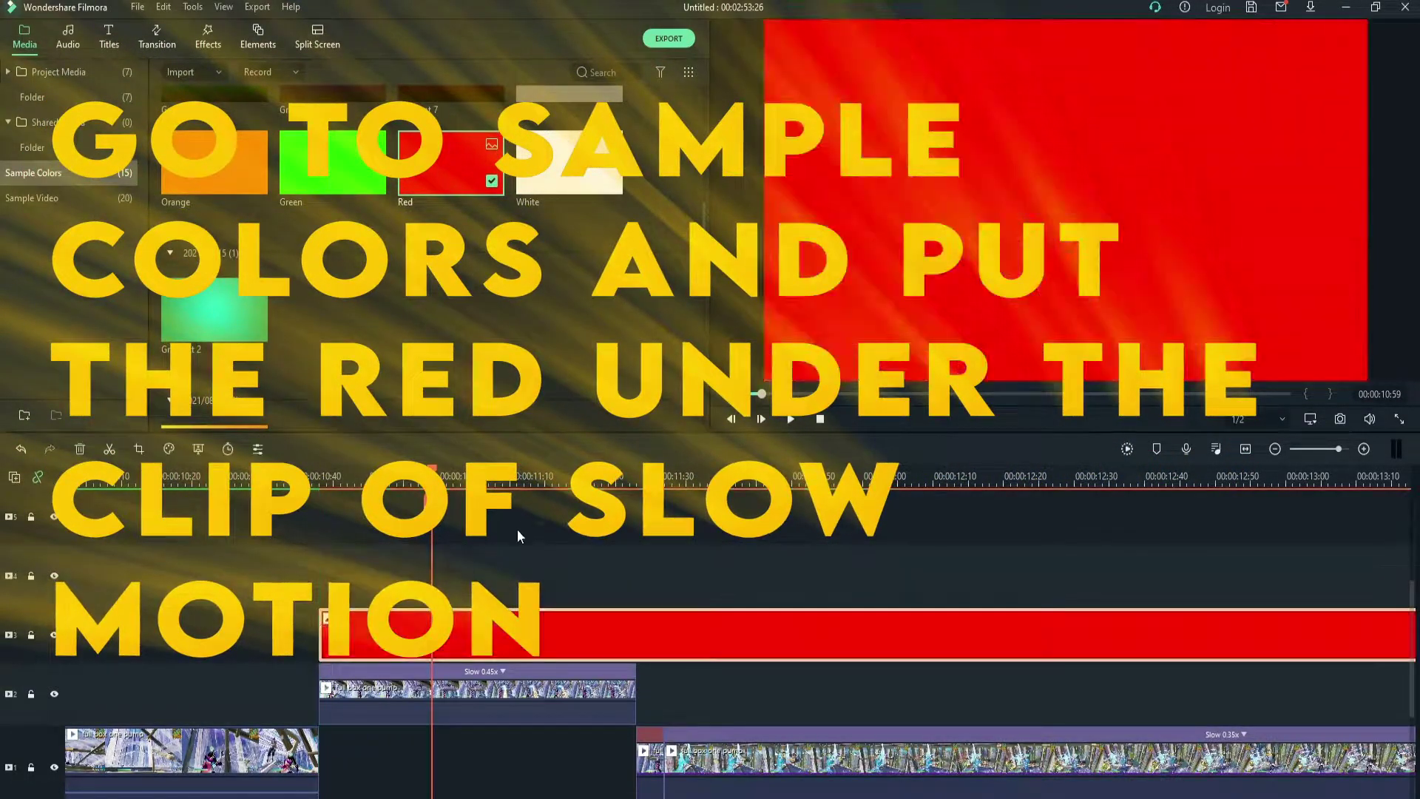
Cut the red clip to end with the slow-motion clip and move it to the gap in the track beneath
click(640, 478)
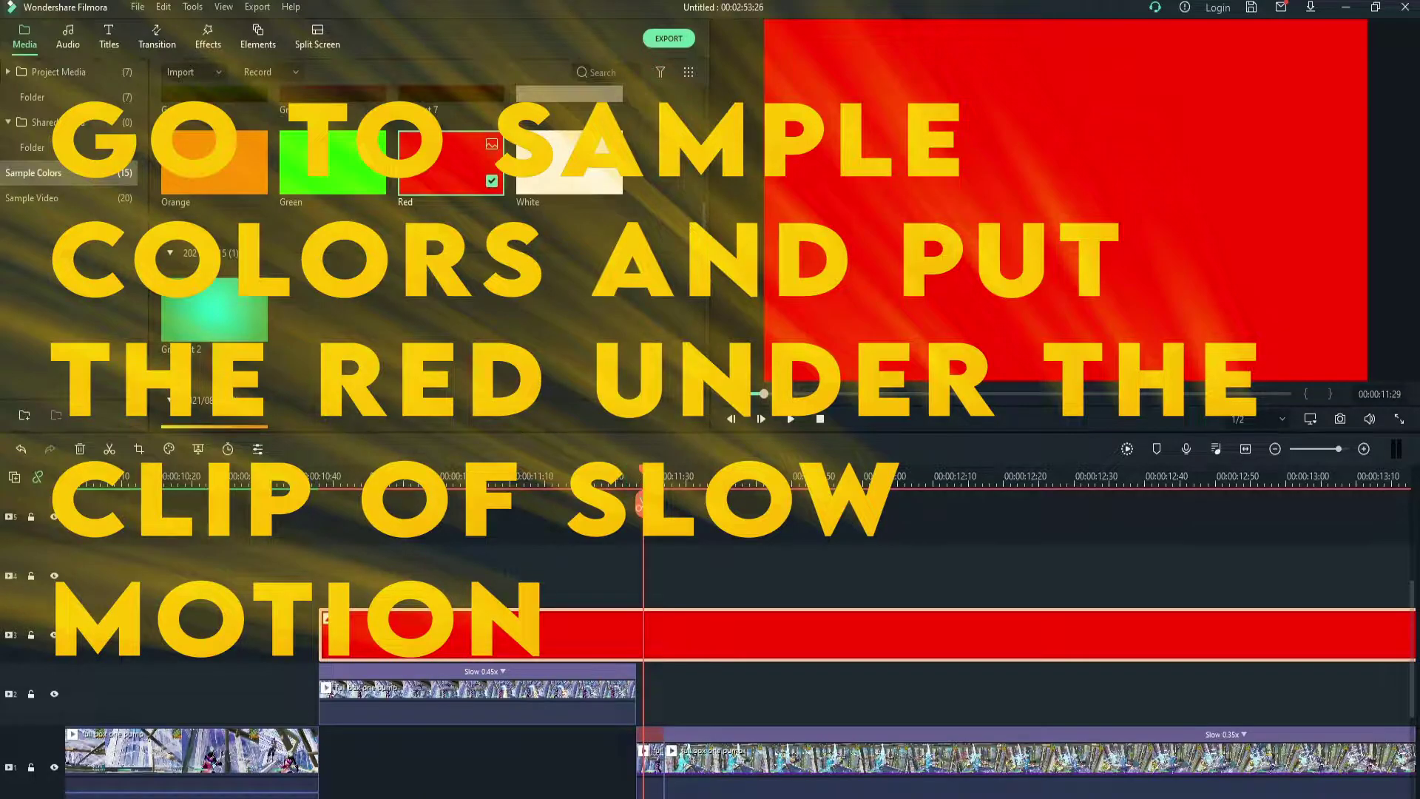
drag(640, 503, 636, 504)
click(637, 505)
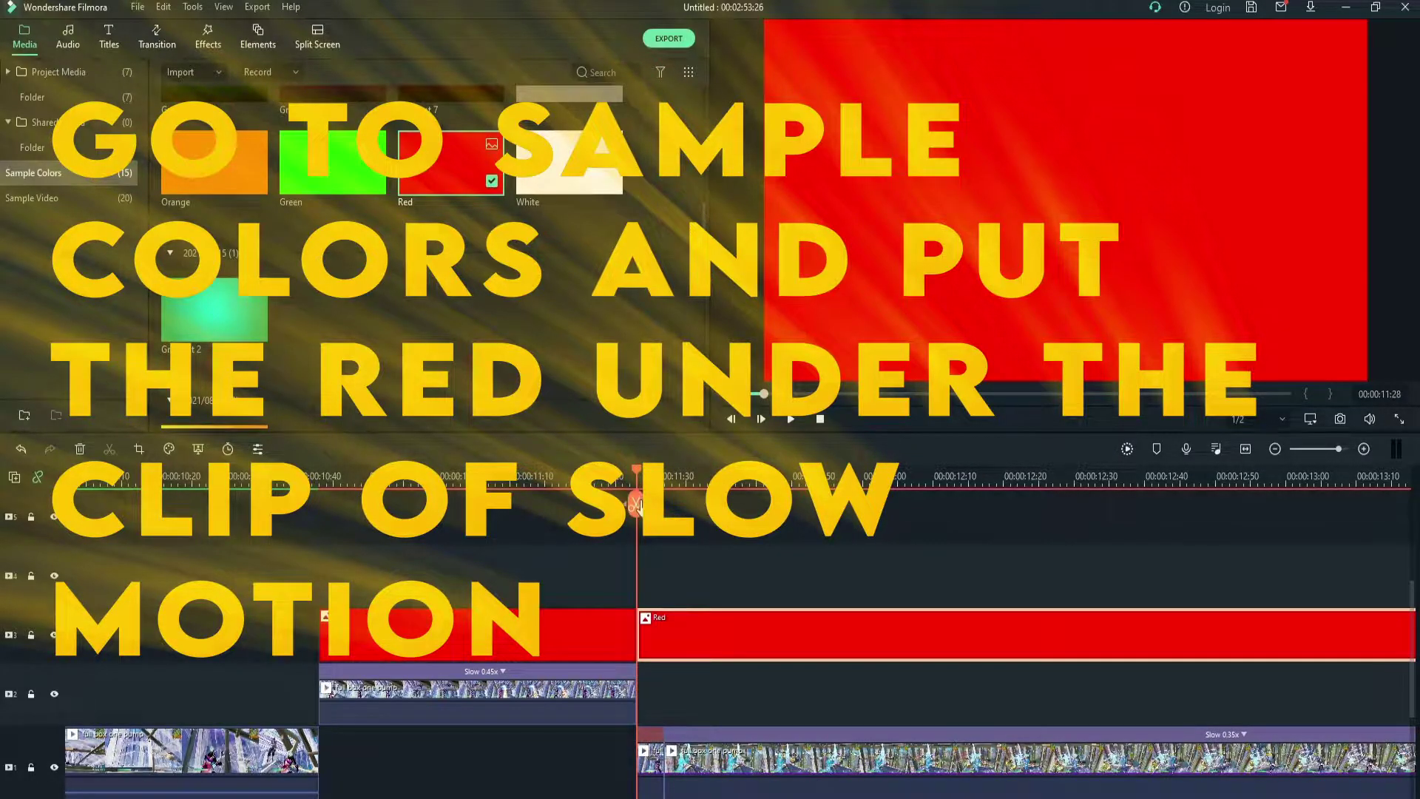
key(Delete)
drag(558, 650, 548, 757)
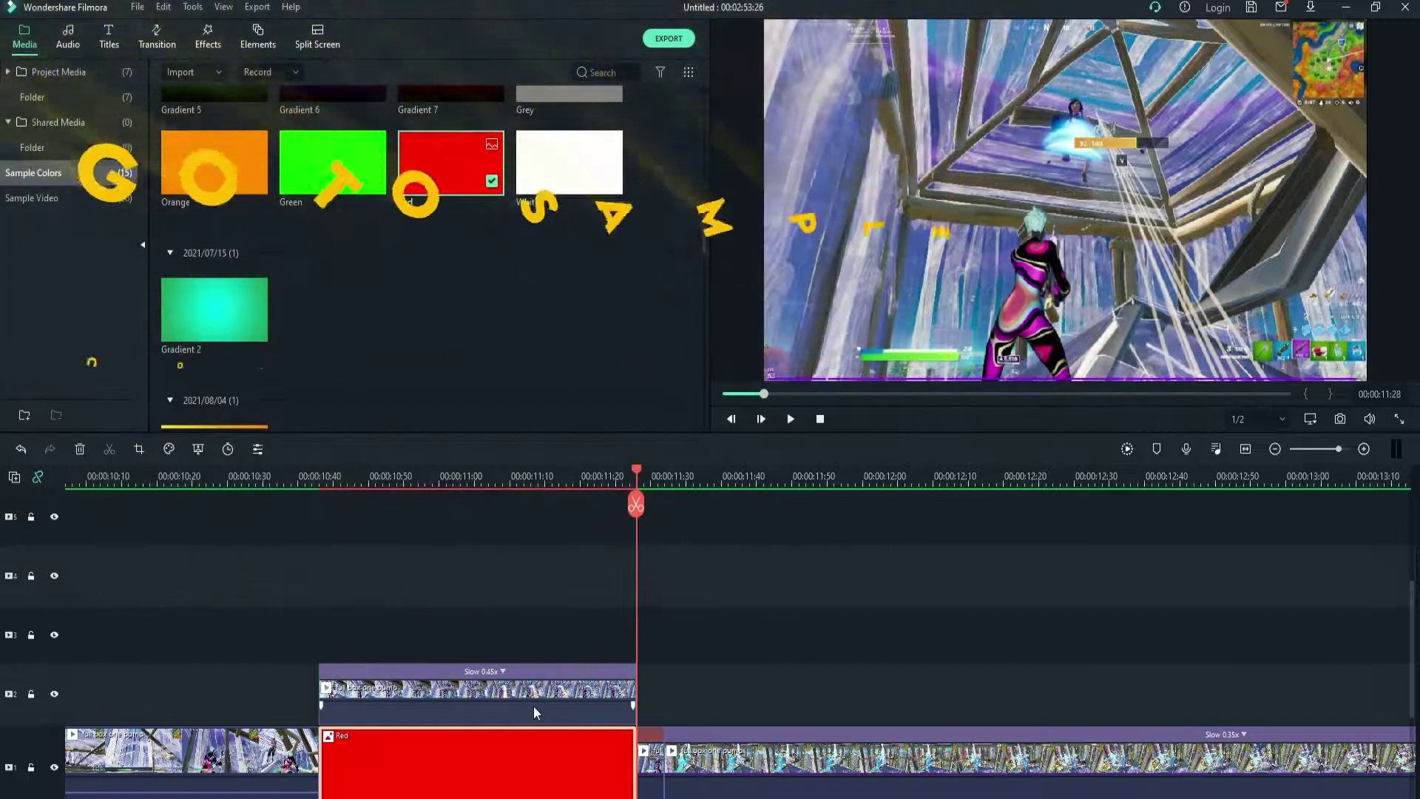
Enable Chroma Key on the slow-motion clip with a dark olive-brown key color, offset 18, tolerance 48 and edge feather 1.00
double_click(528, 690)
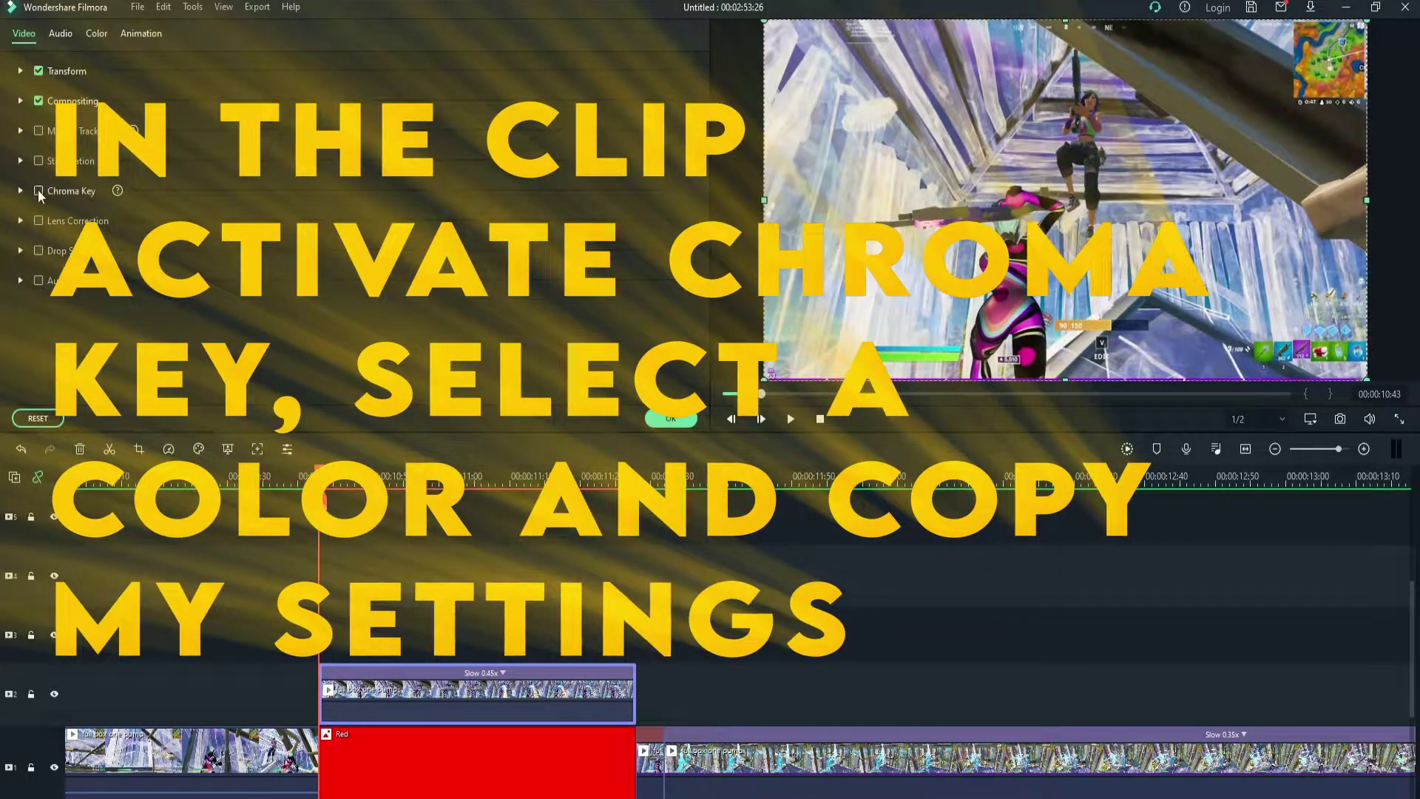
click(38, 191)
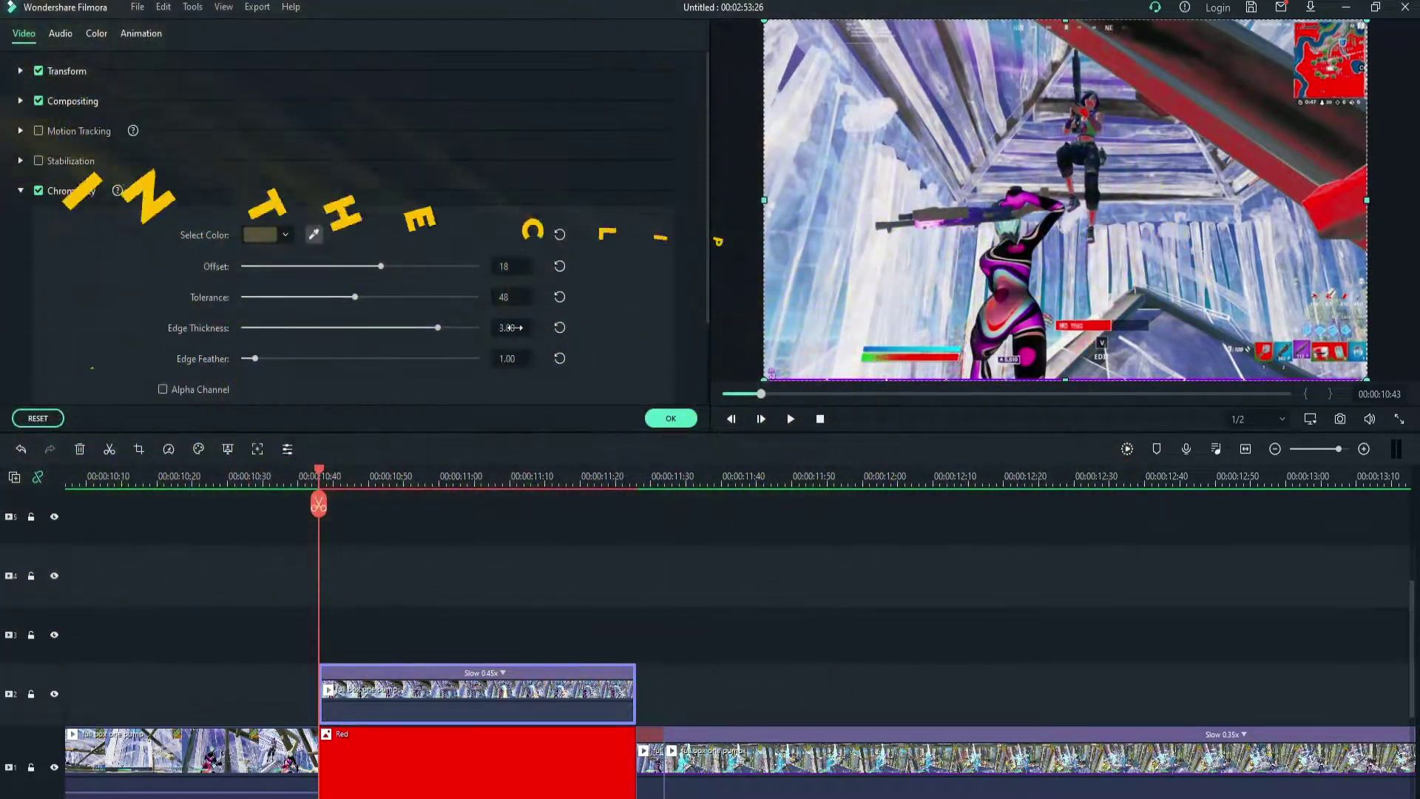
click(24, 191)
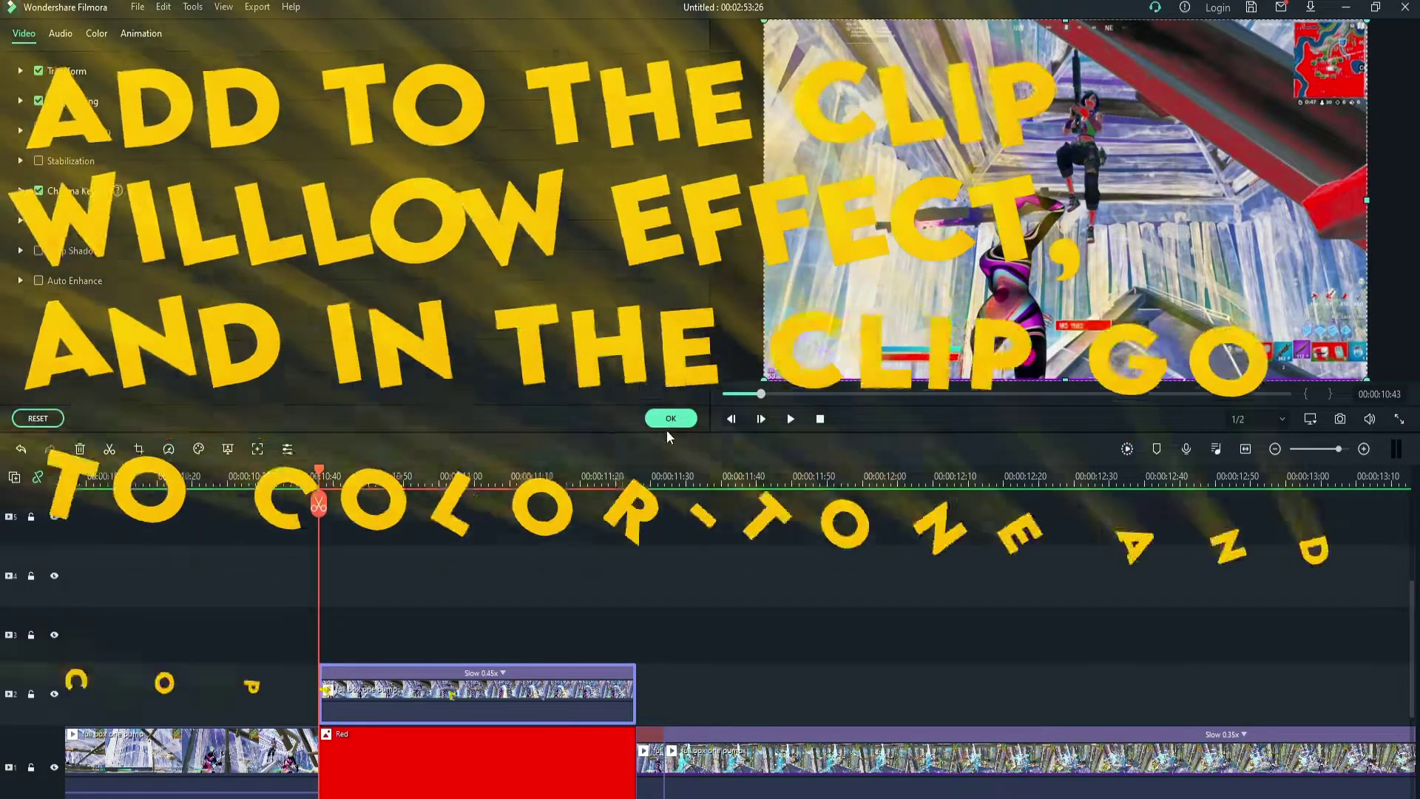
click(669, 418)
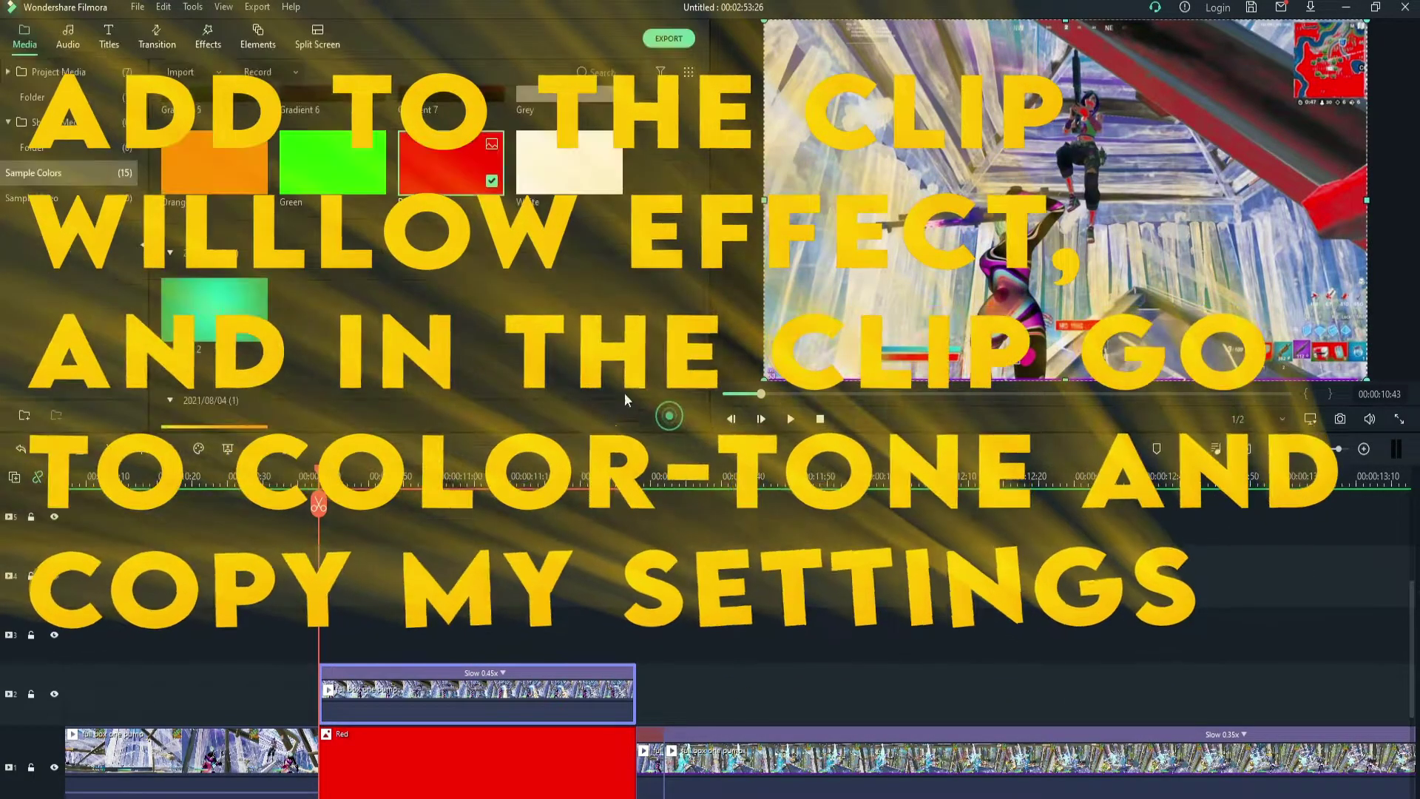
Apply the Willow effect to the slow-motion clip
click(211, 46)
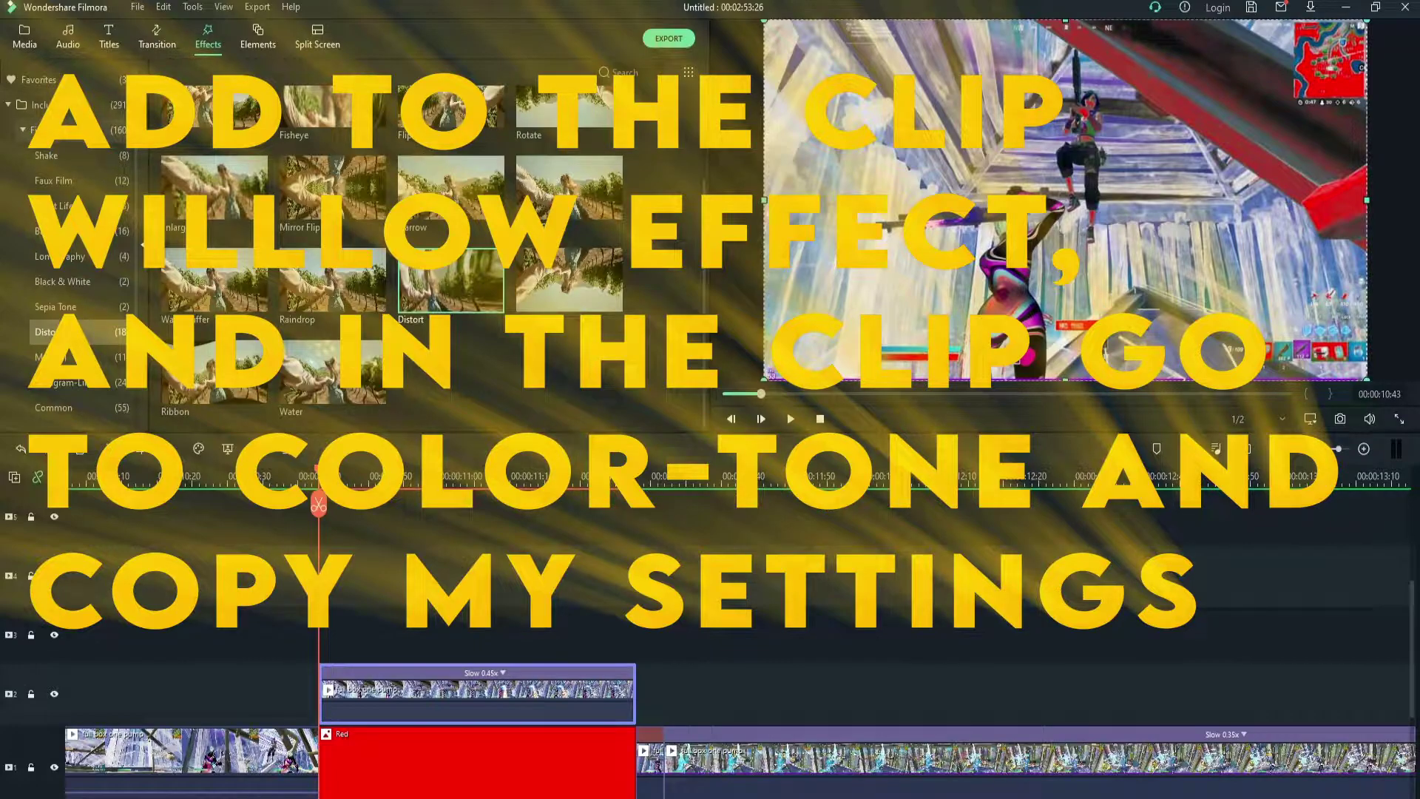
click(89, 105)
scroll(218, 281, down, 3)
drag(219, 303, 353, 672)
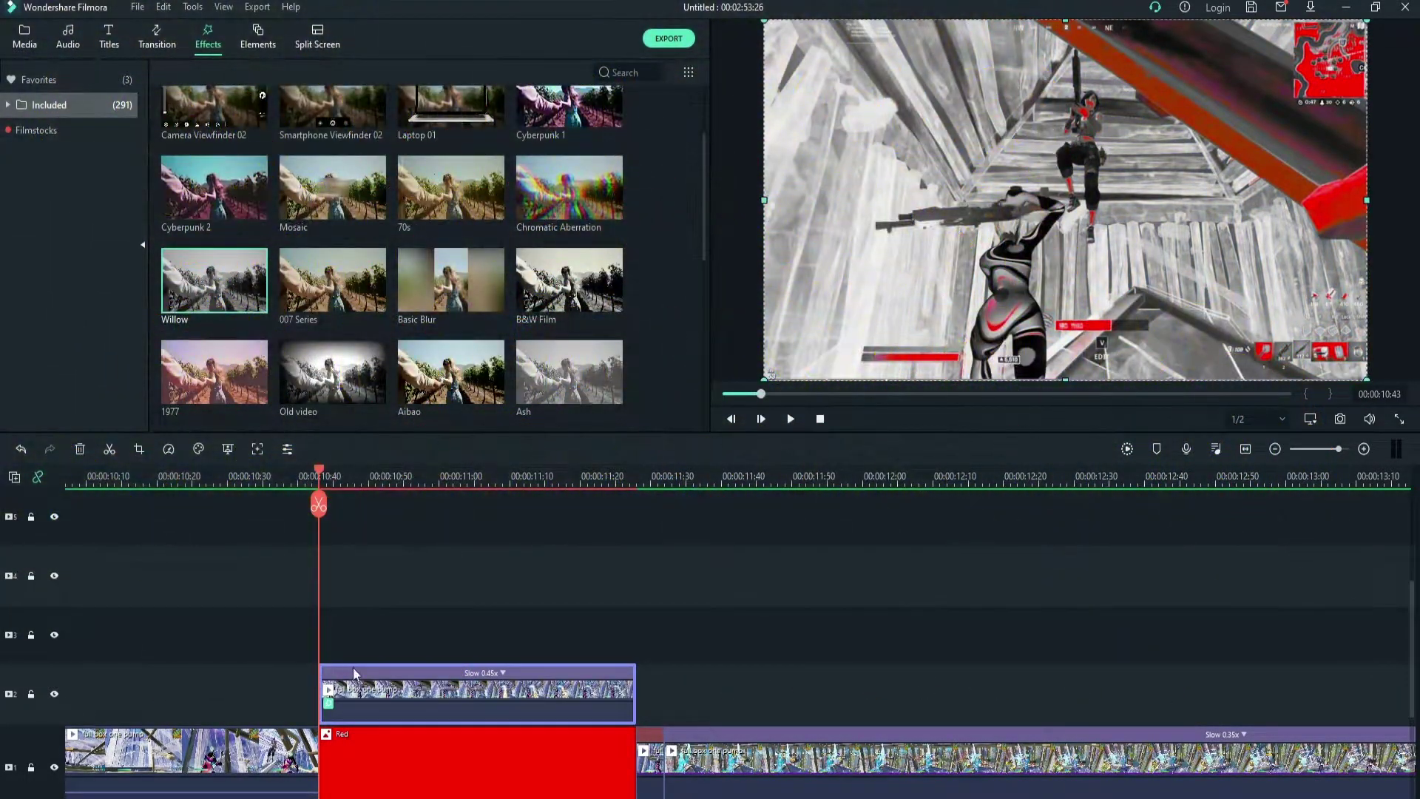
Lower the slow-motion clip's Tone brightness to its minimum in the color settings
double_click(409, 692)
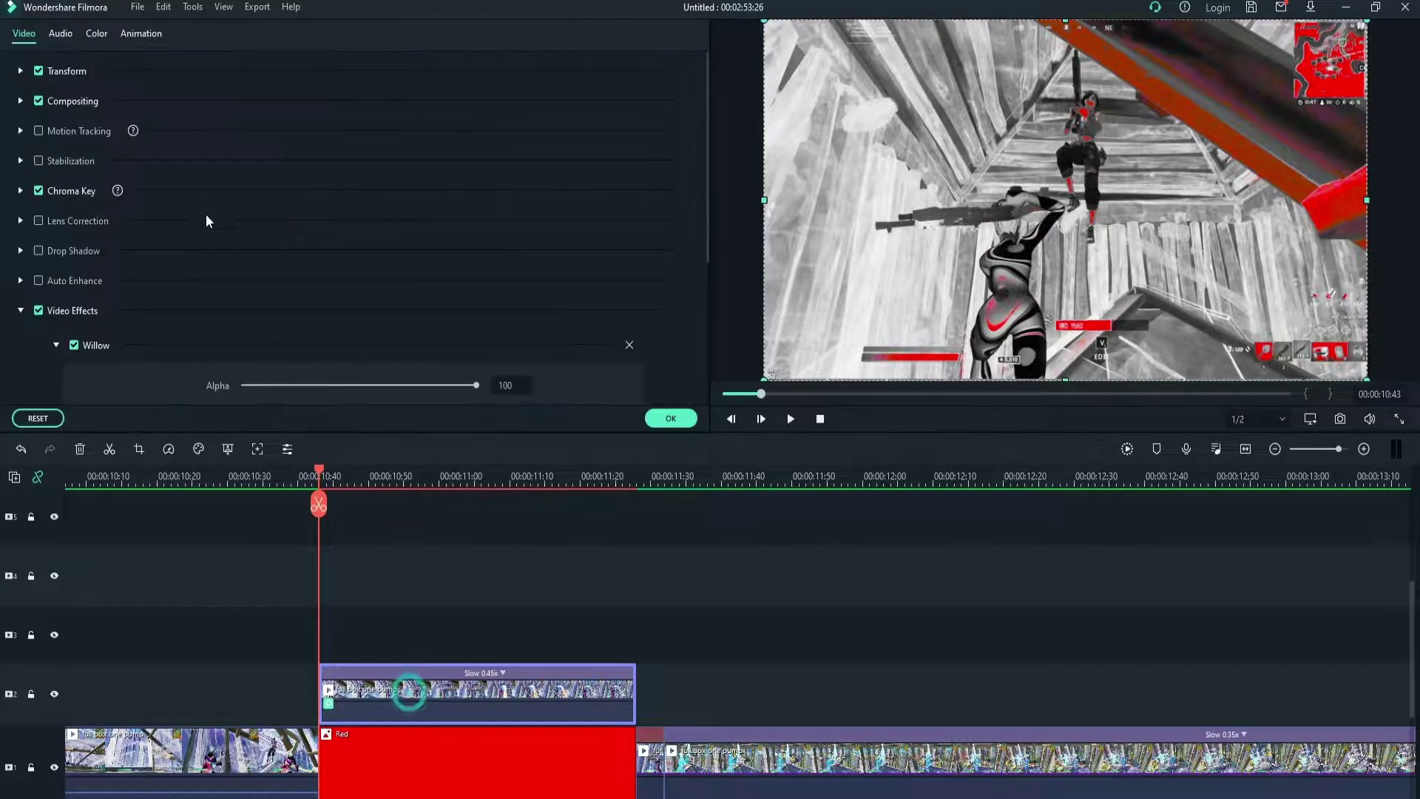
click(98, 35)
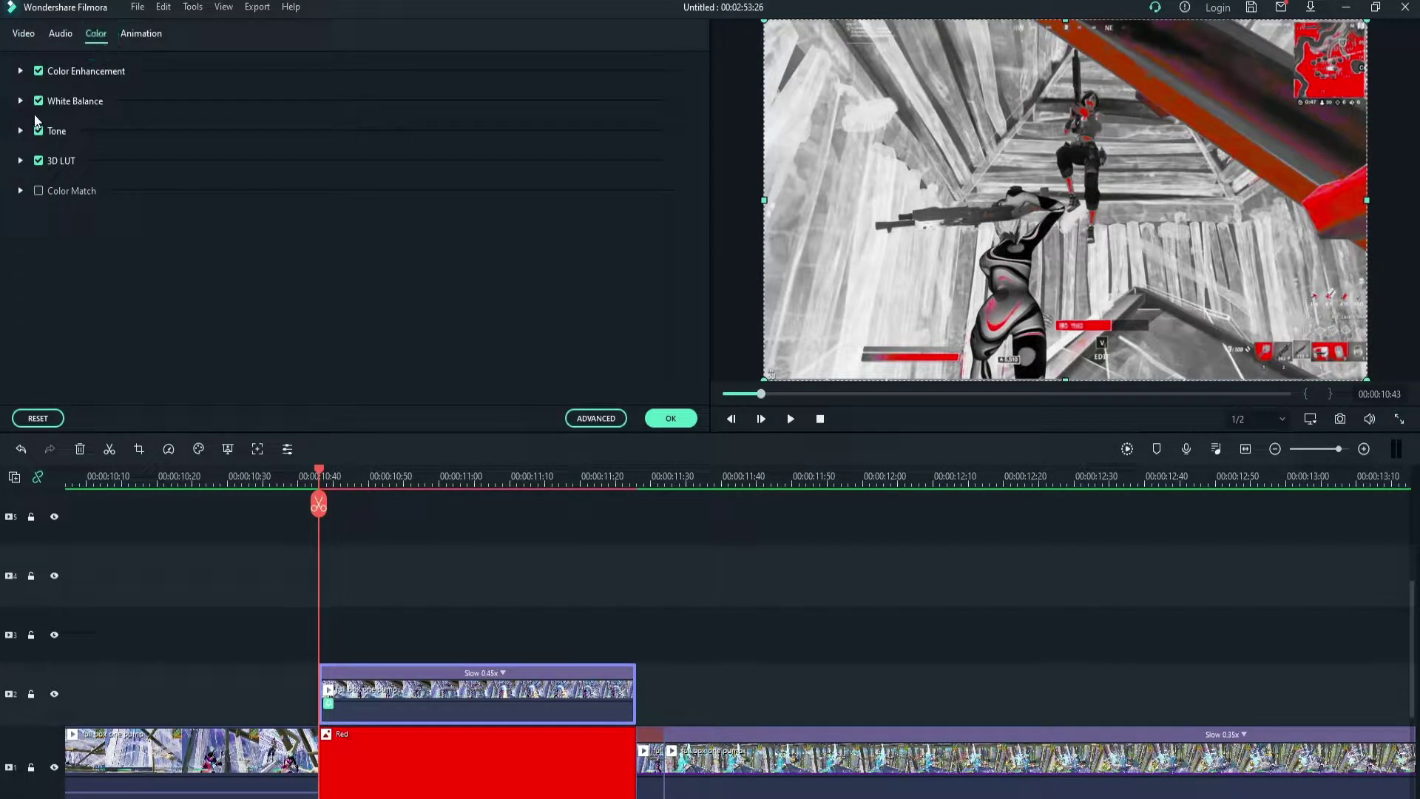
click(21, 130)
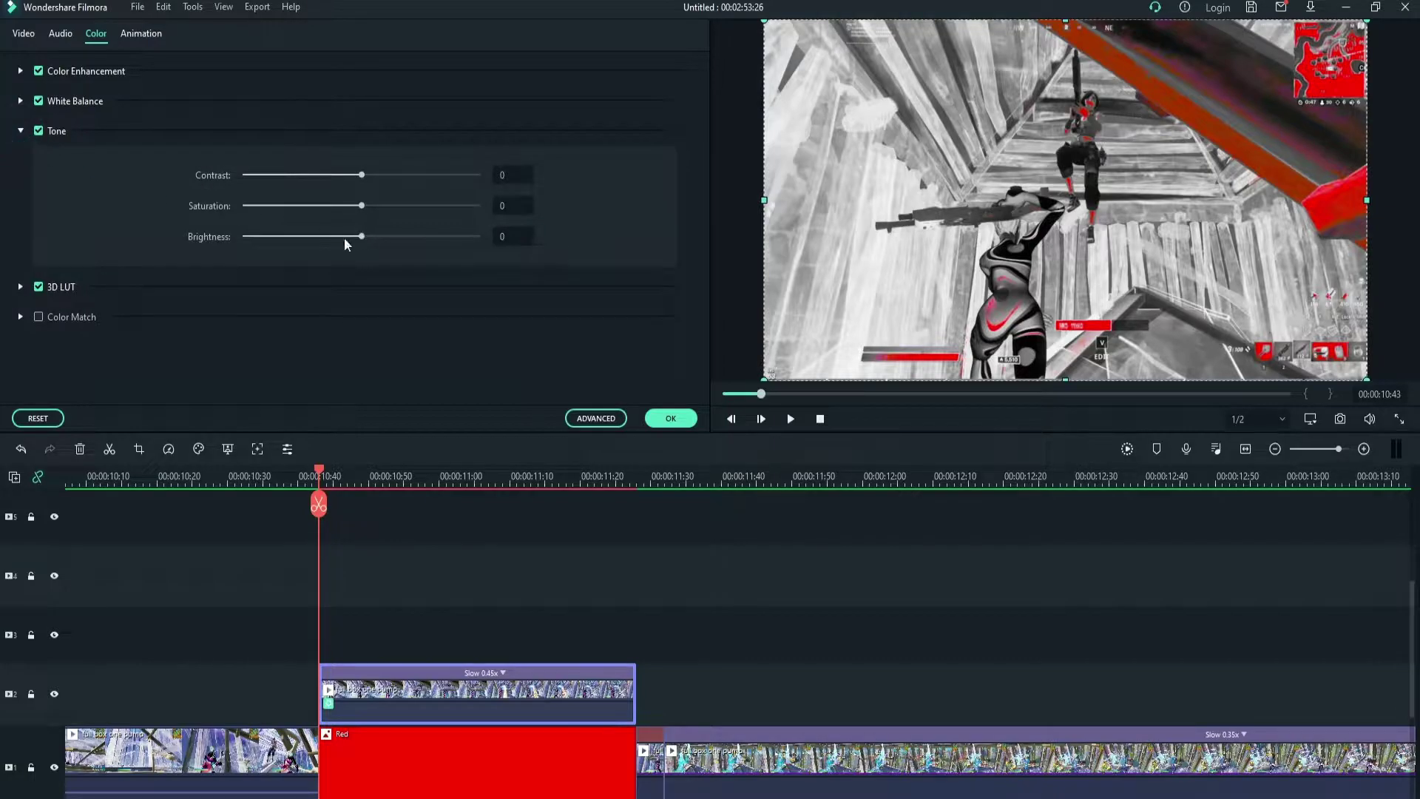
drag(357, 238, 164, 235)
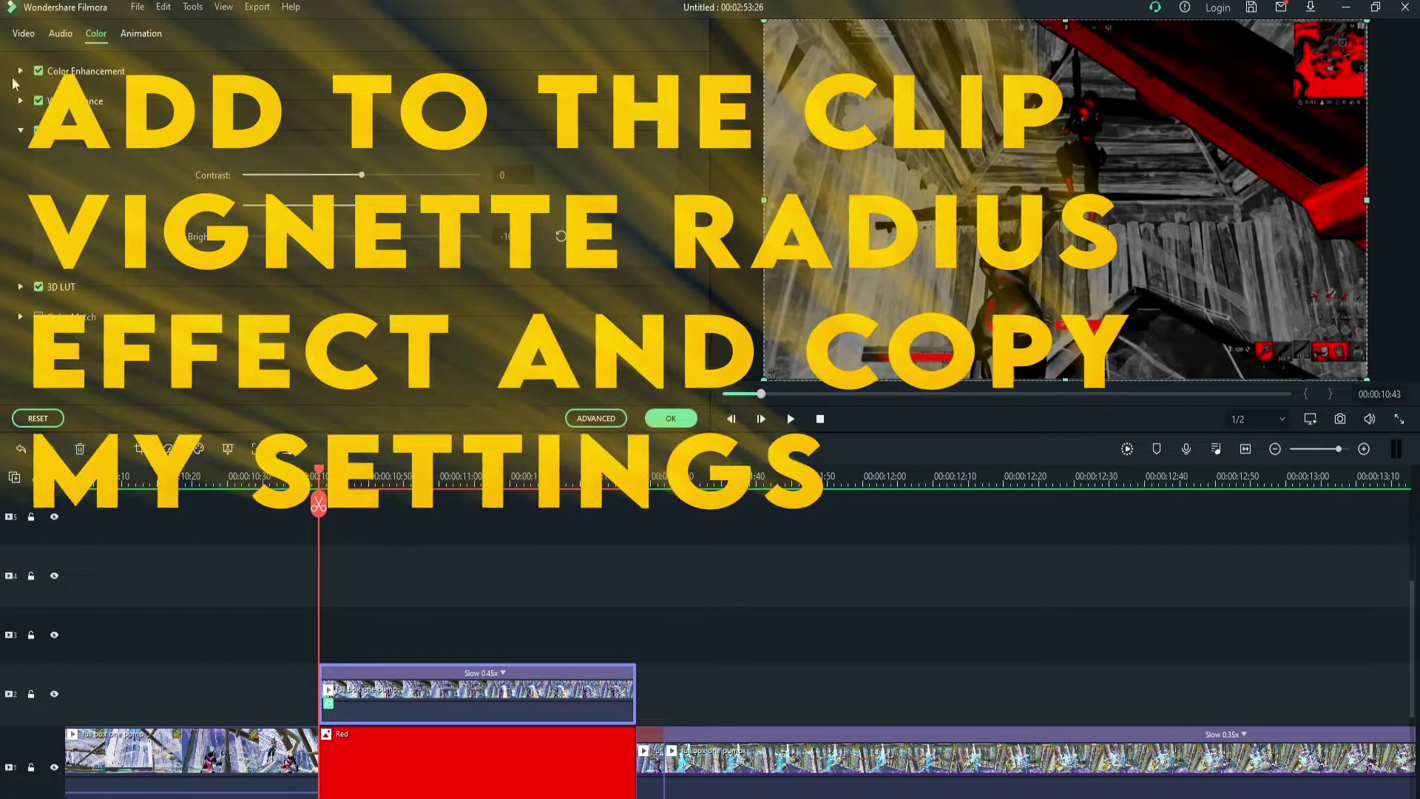
click(21, 130)
click(24, 33)
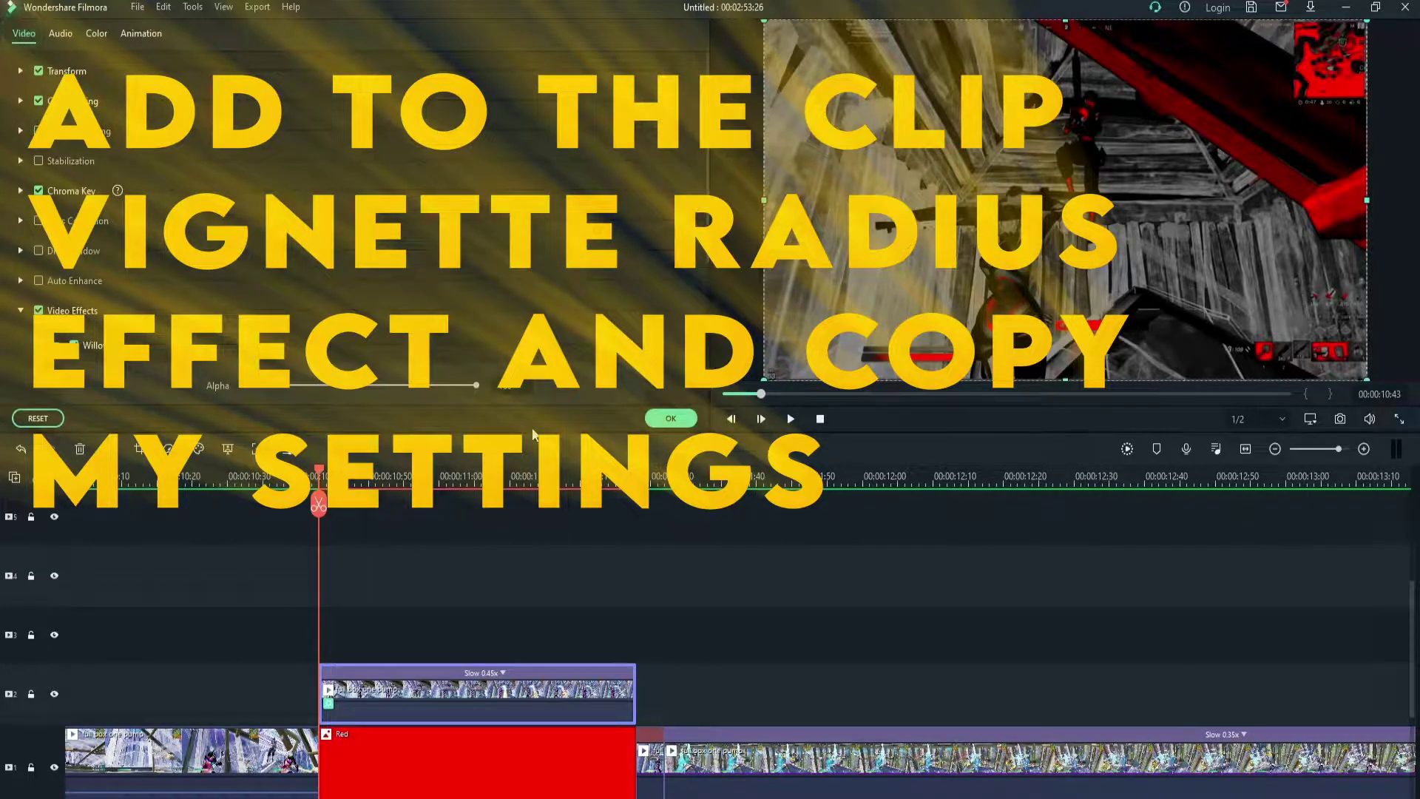
click(671, 419)
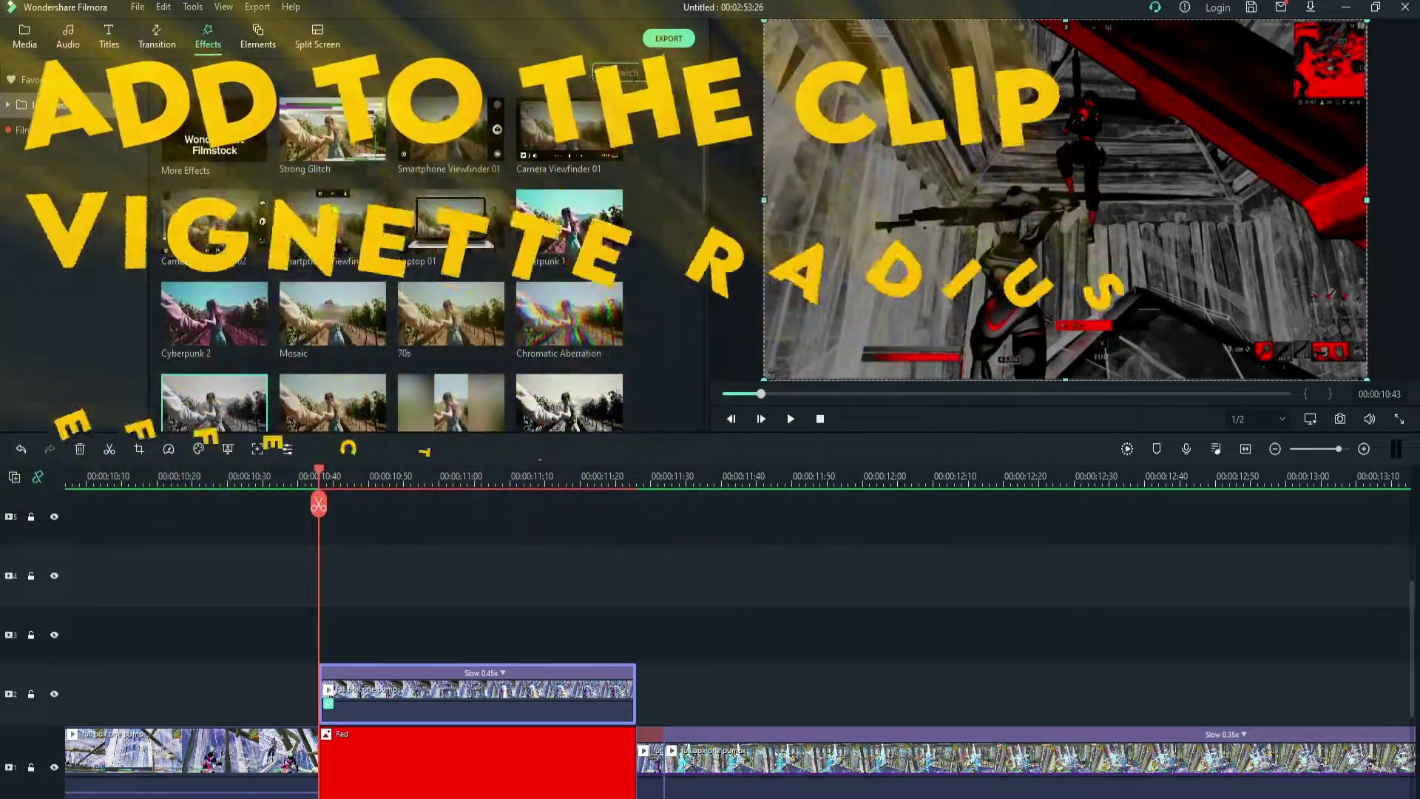
Add the Vignette Radius effect to the slow-motion clip and set its radius to 93 and alpha to 95
text(vigne)
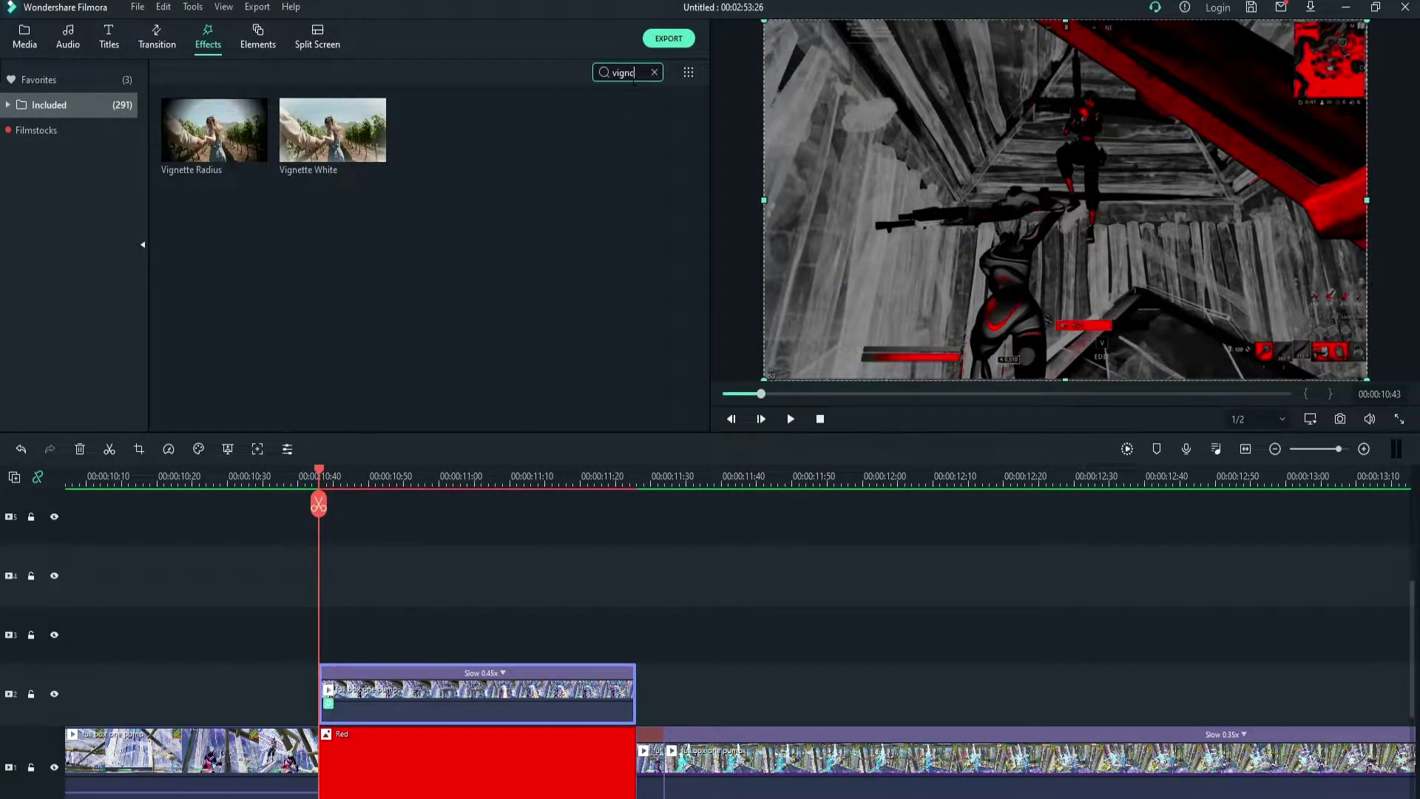
drag(215, 130, 370, 687)
double_click(383, 689)
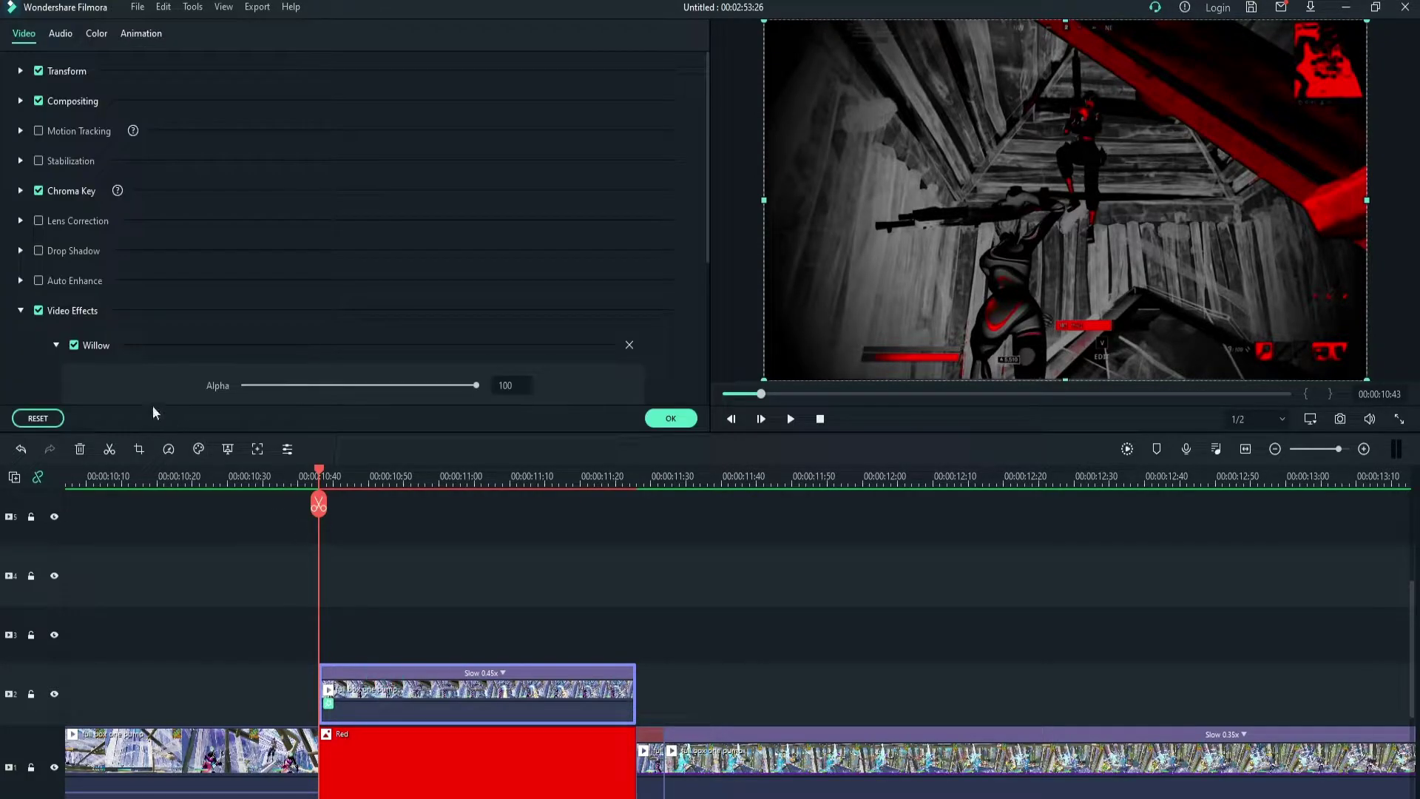
scroll(150, 369, down, 3)
click(56, 210)
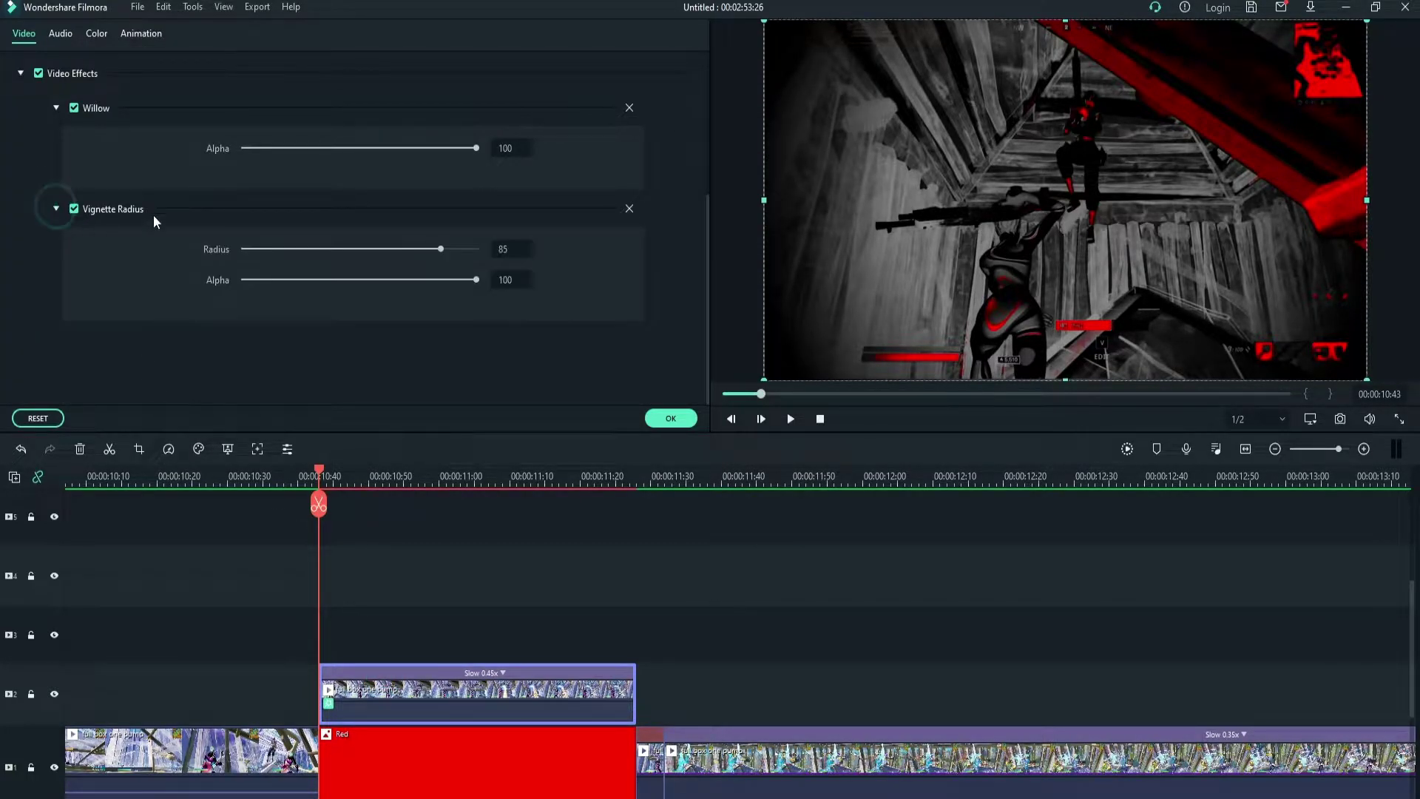
click(523, 249)
text(93)
key(Return)
click(513, 275)
text(95)
key(Return)
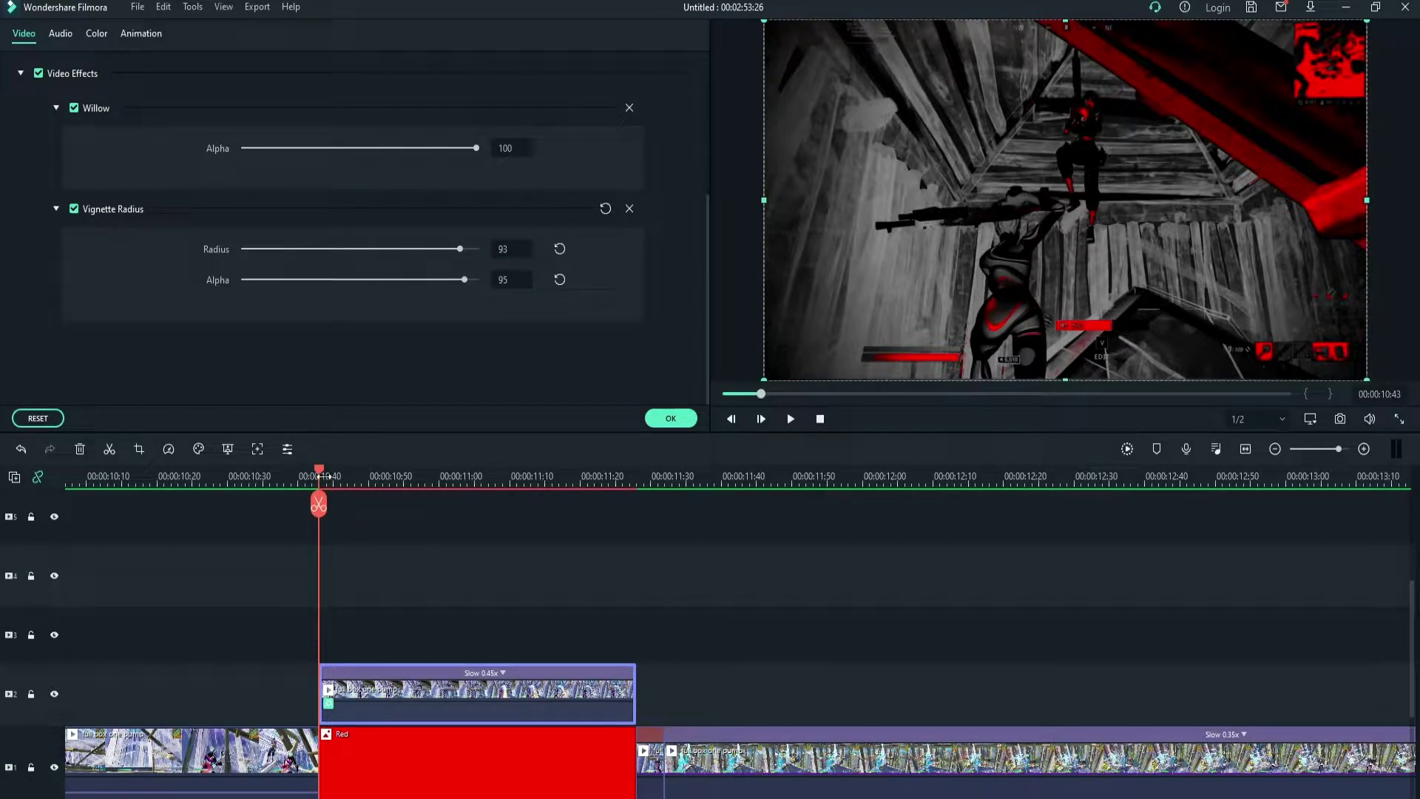
click(681, 420)
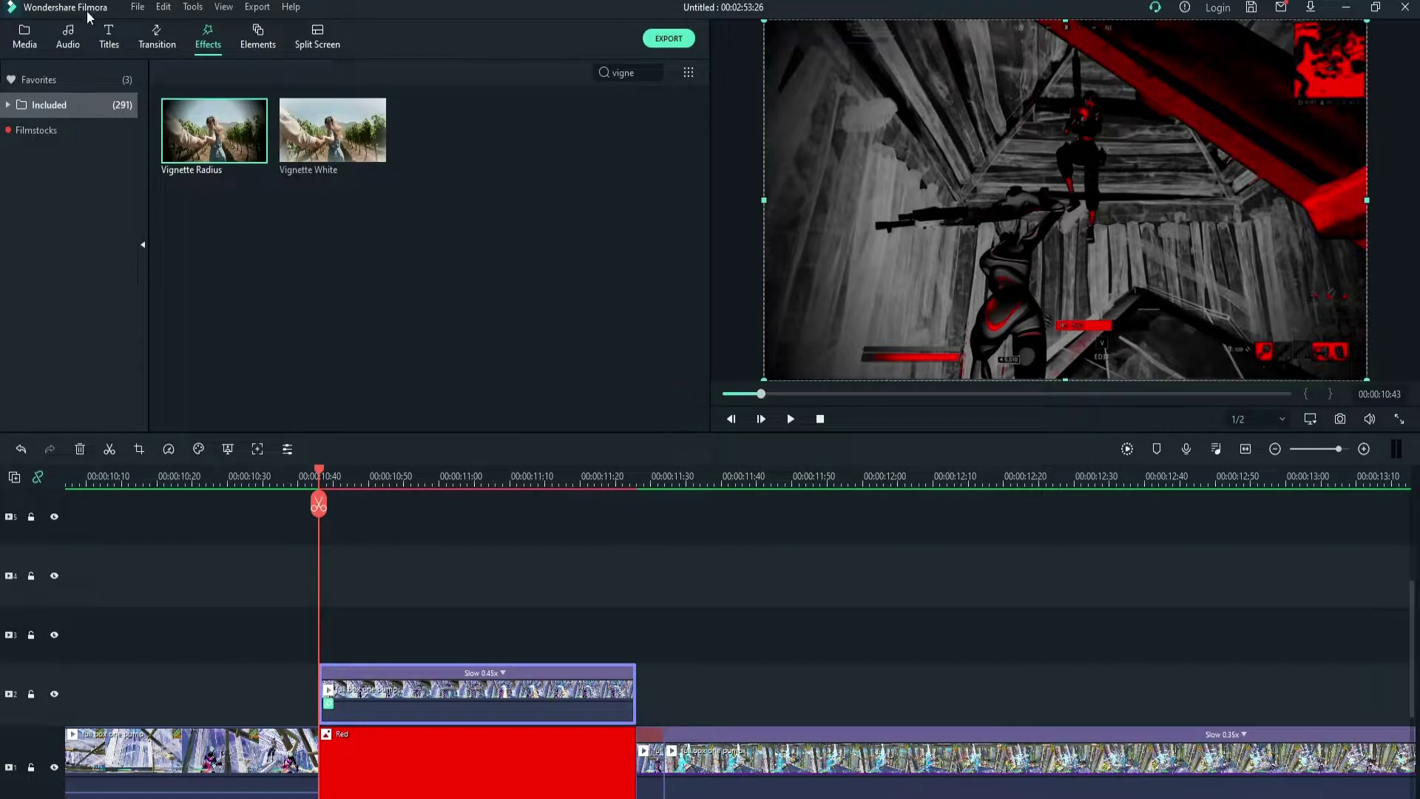
Place the Clock Time overlay video above the slow-motion clip and trim it to end with that clip
click(28, 54)
click(59, 72)
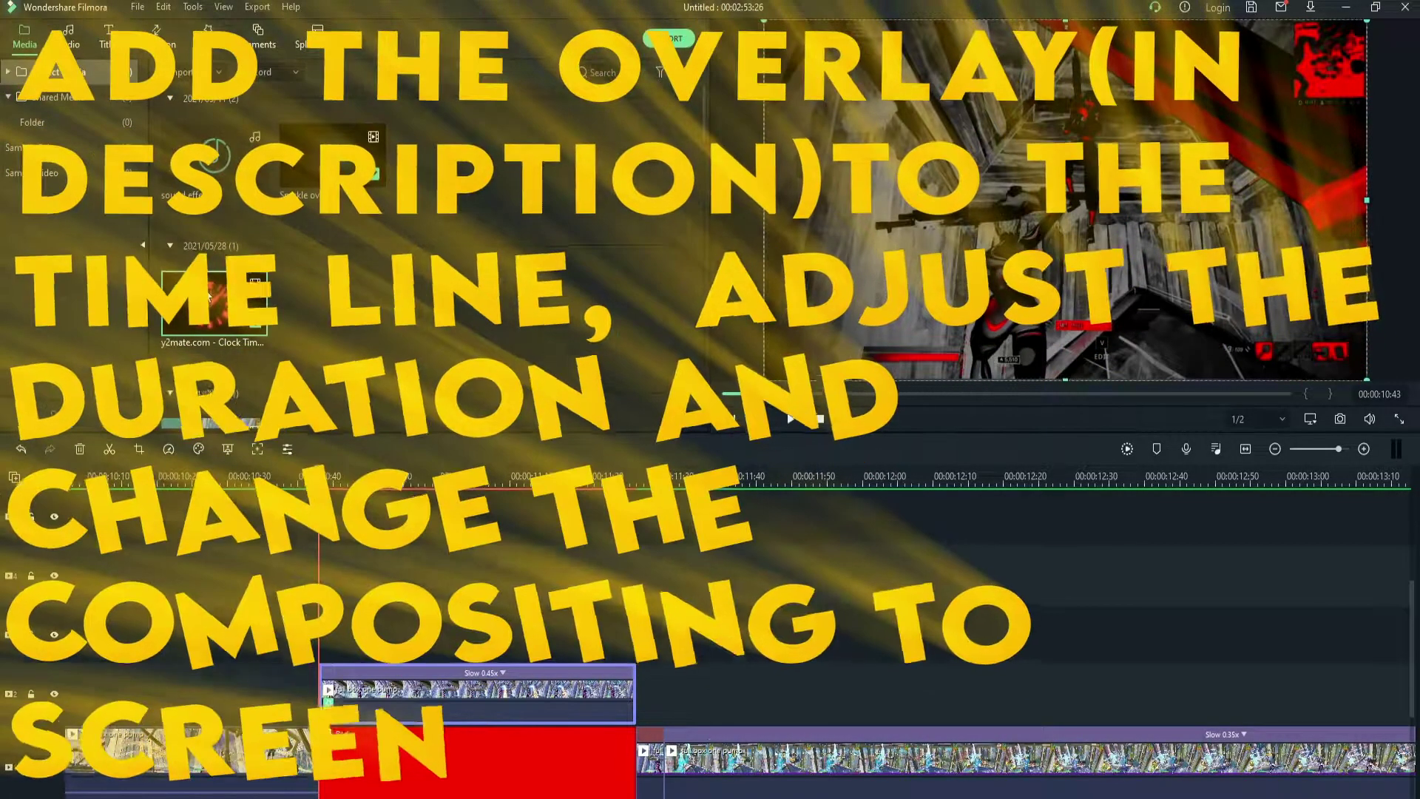
drag(210, 295, 326, 625)
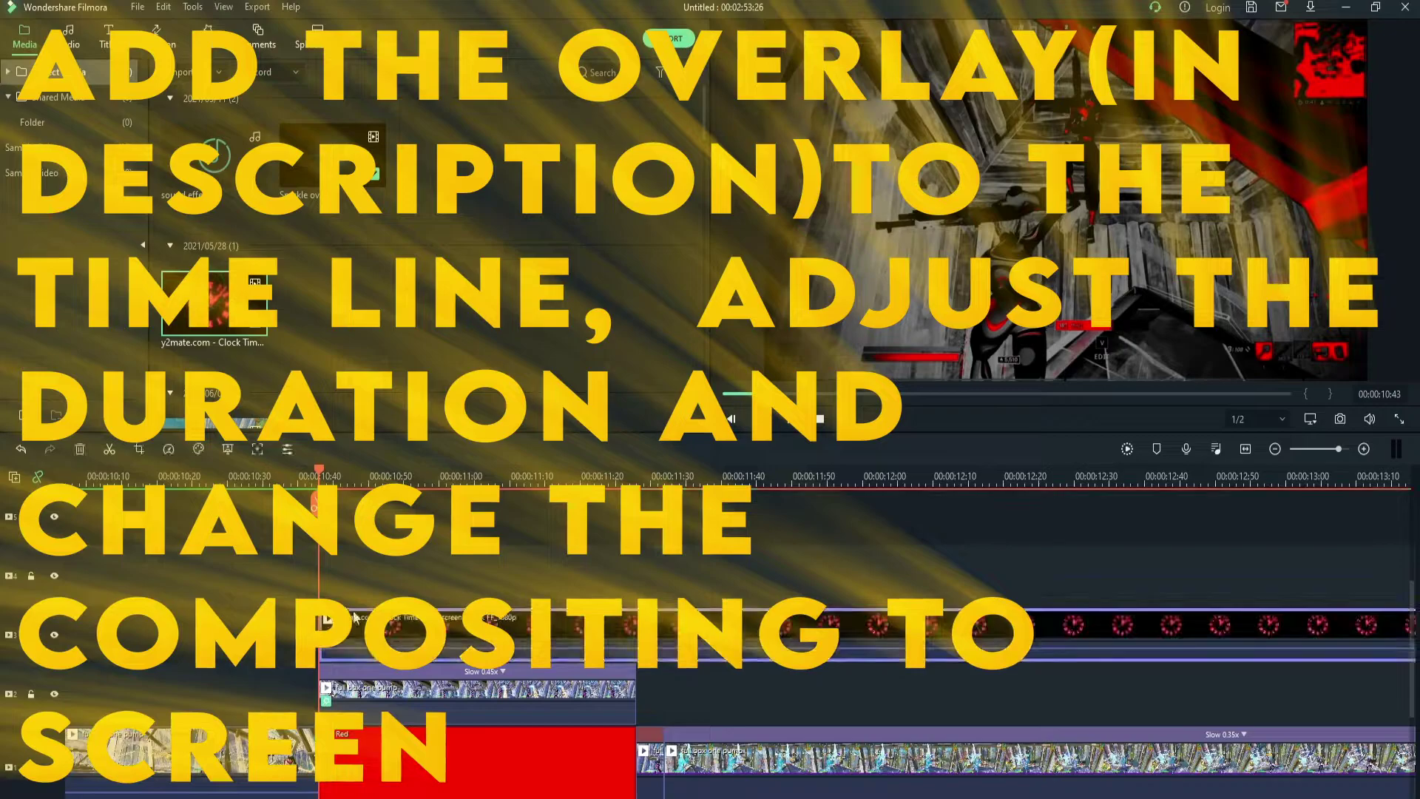
click(637, 476)
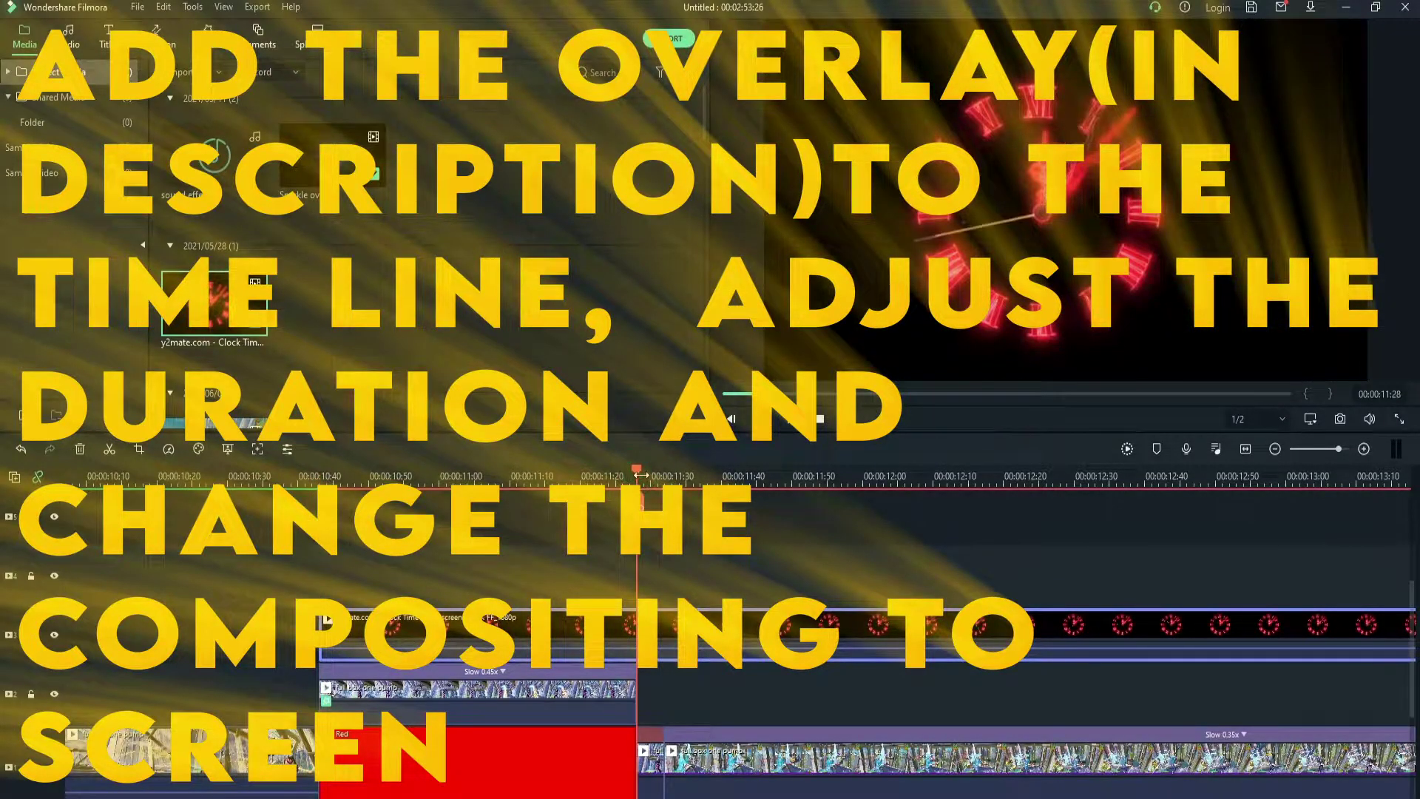
key(ctrl+b)
key(Delete)
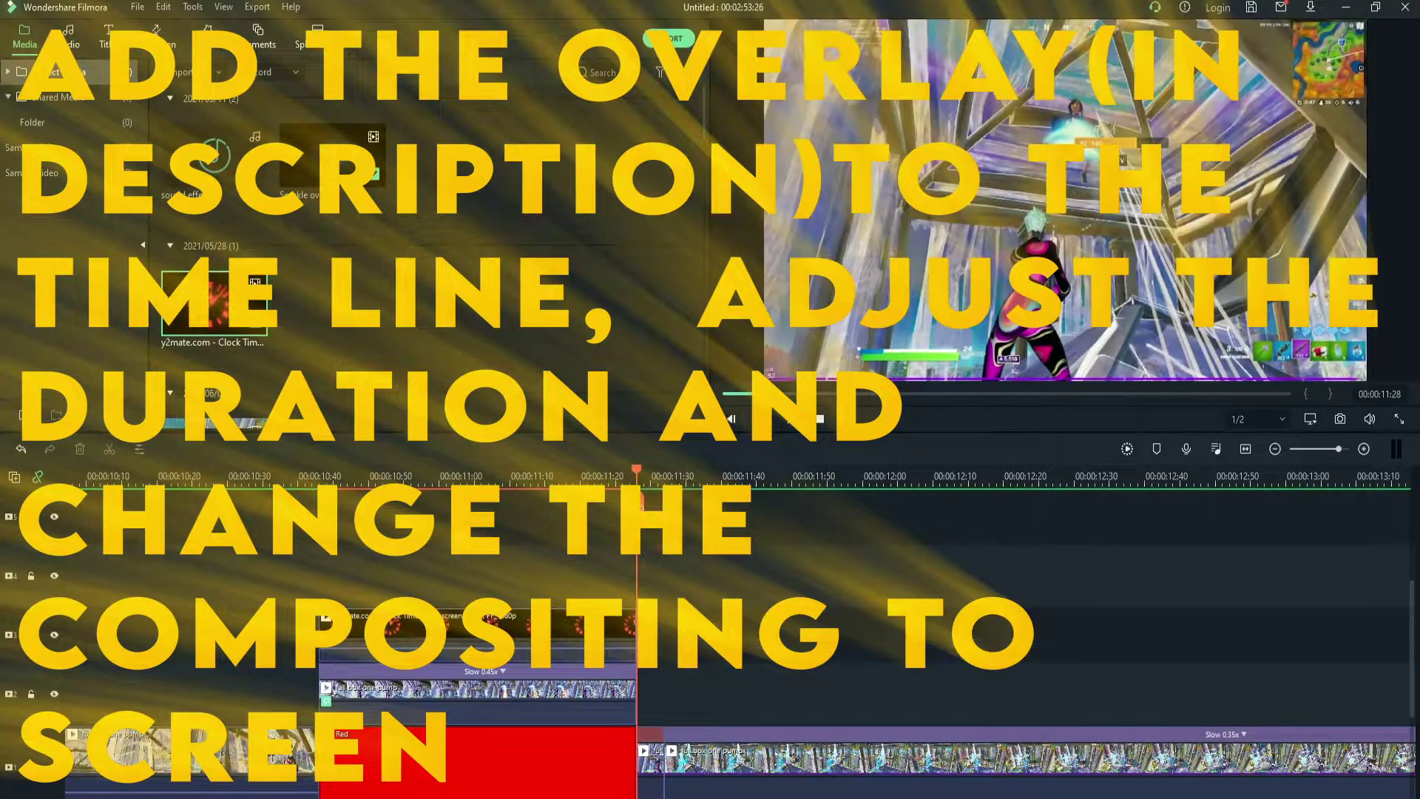
Set the clock overlay's blending mode to Screen
click(439, 473)
click(467, 623)
double_click(467, 623)
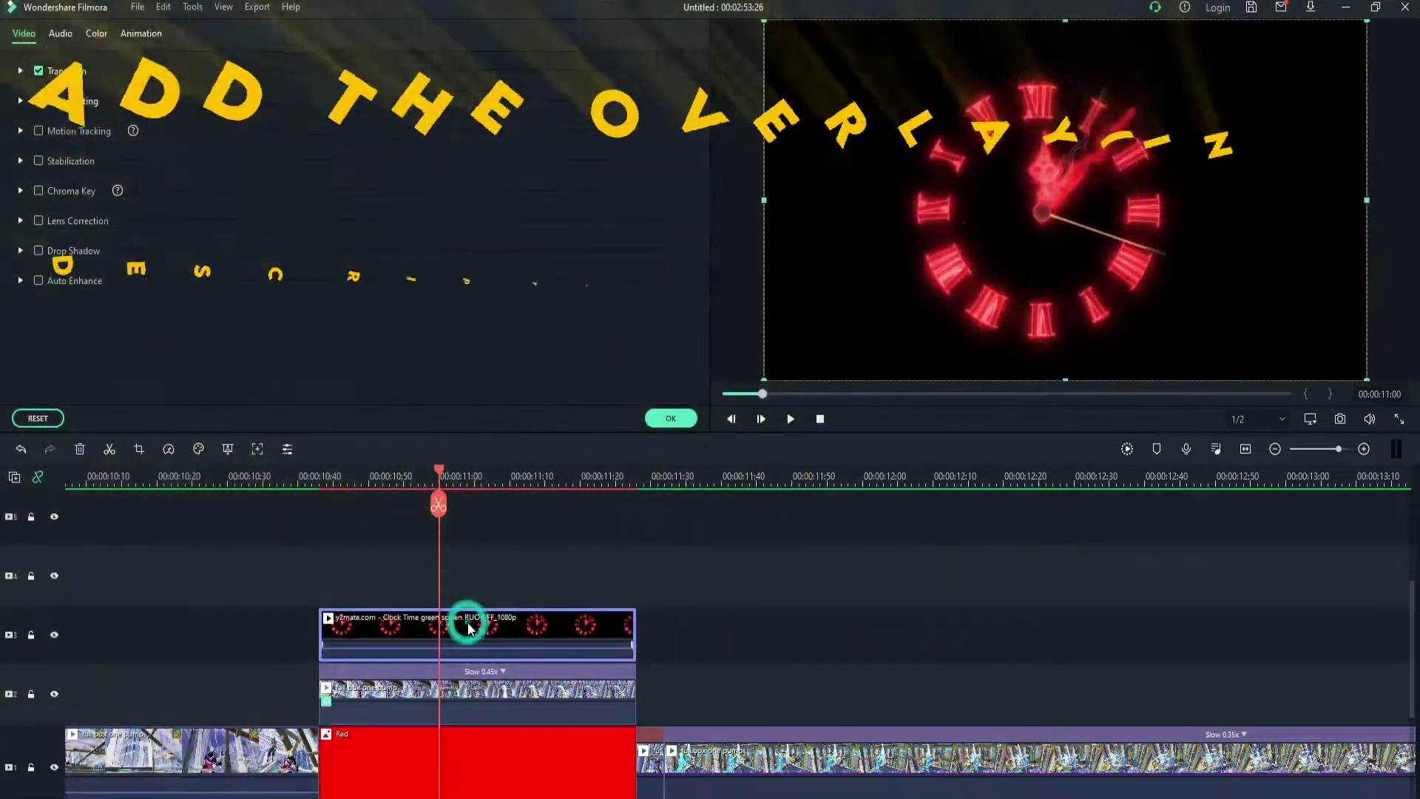
click(21, 101)
click(260, 143)
click(296, 329)
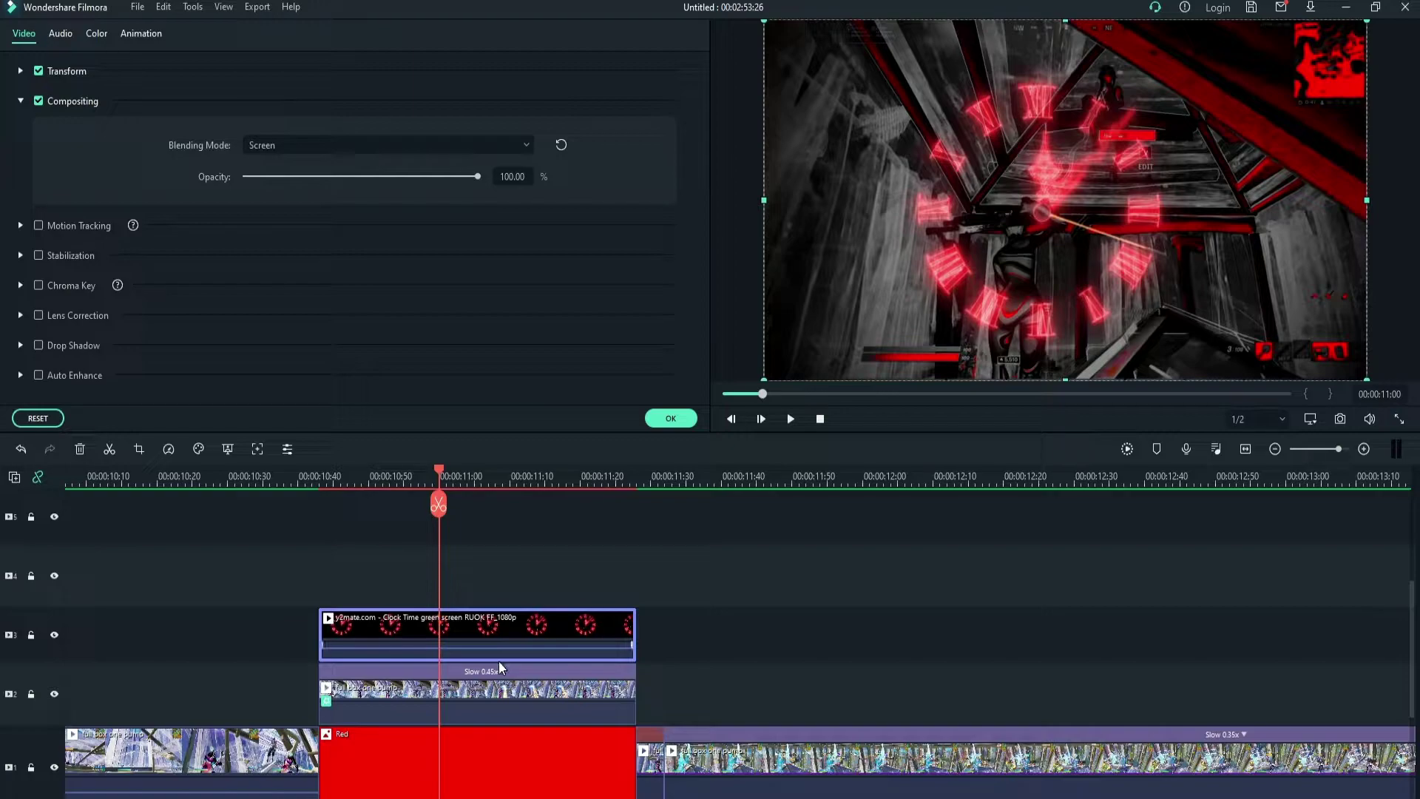
Set the clock overlay's transform scale to 45%
click(23, 102)
click(21, 70)
click(505, 176)
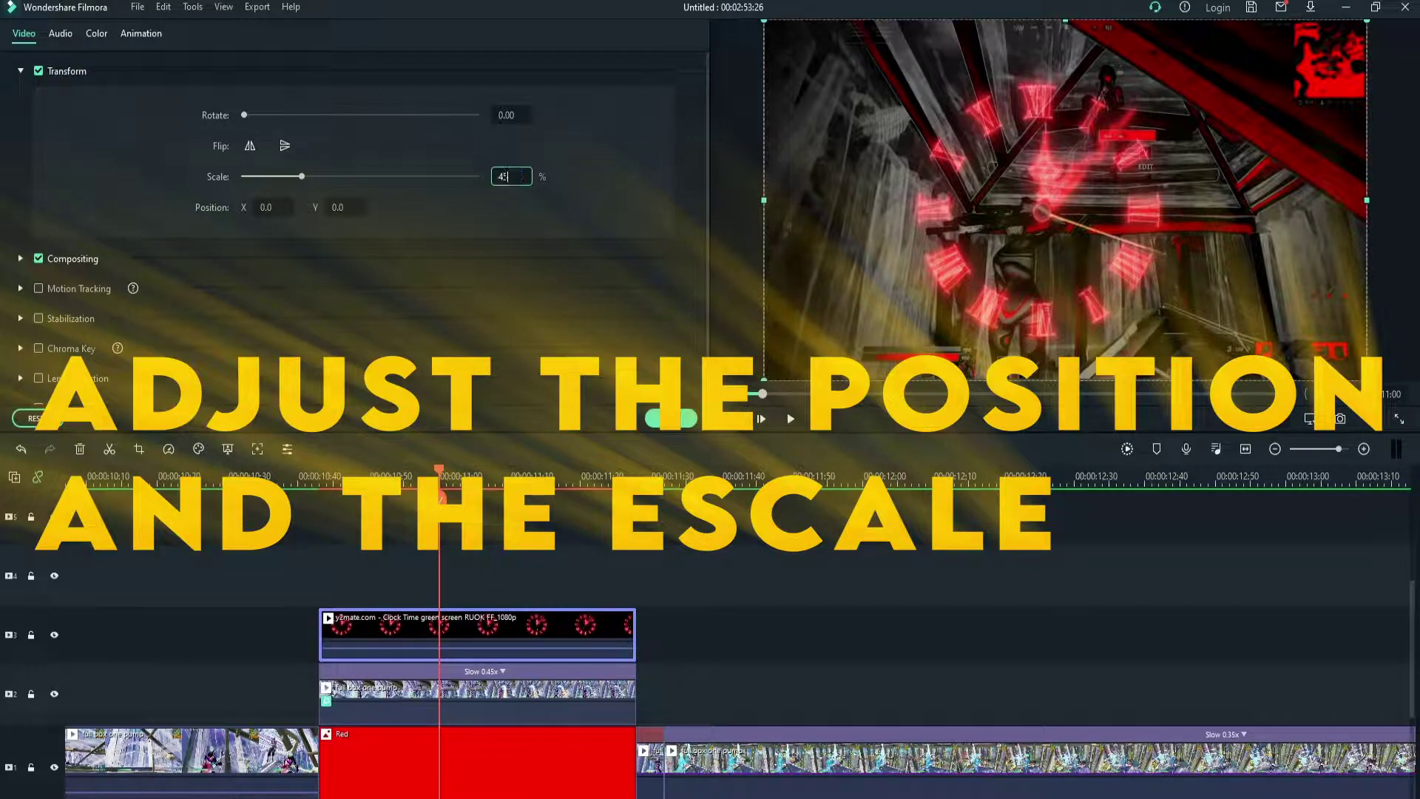
key(Return)
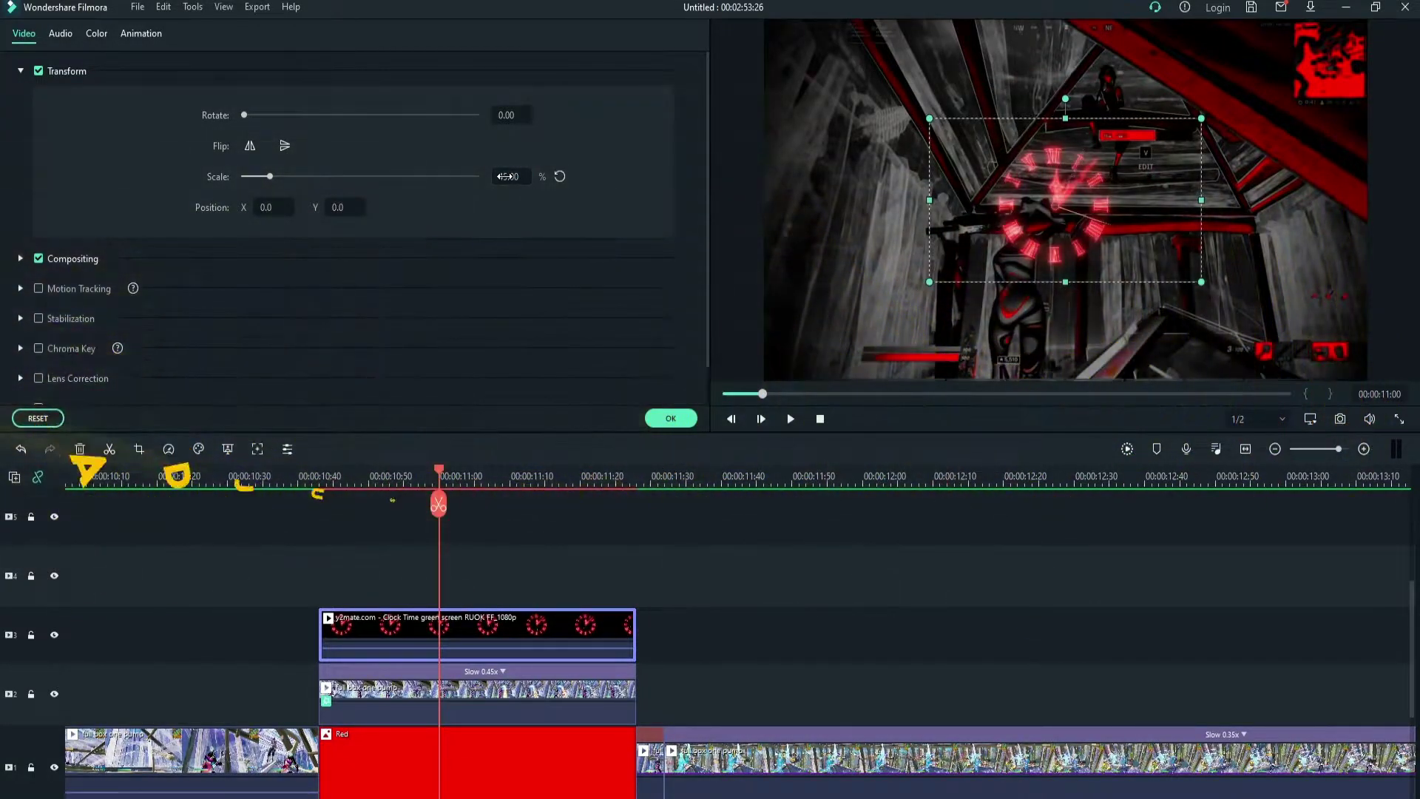
Set the clock overlay's position to X -60.1 and Y -70.2, over the player character
click(265, 205)
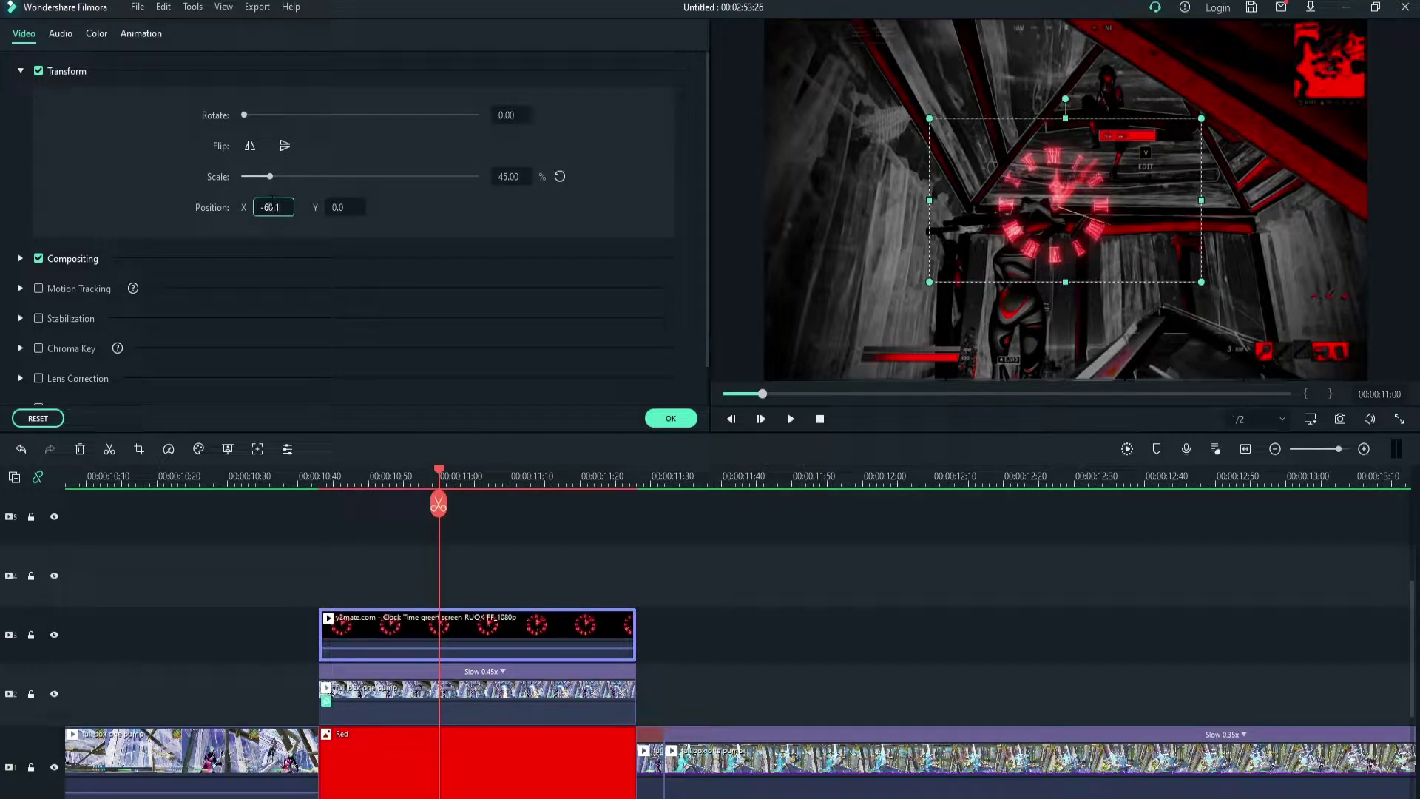
text(-60.1)
key(Return)
click(343, 207)
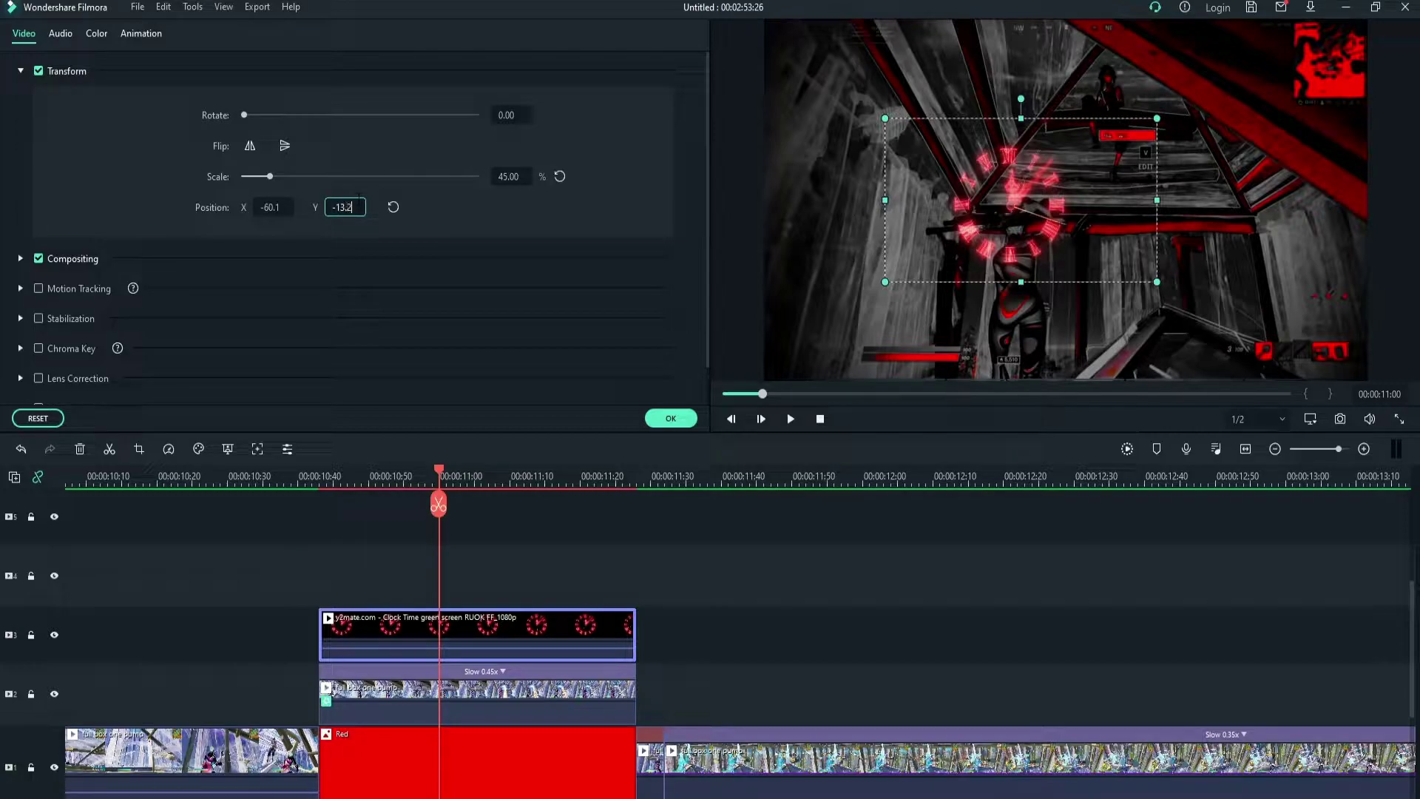
key(Return)
drag(359, 210, 329, 210)
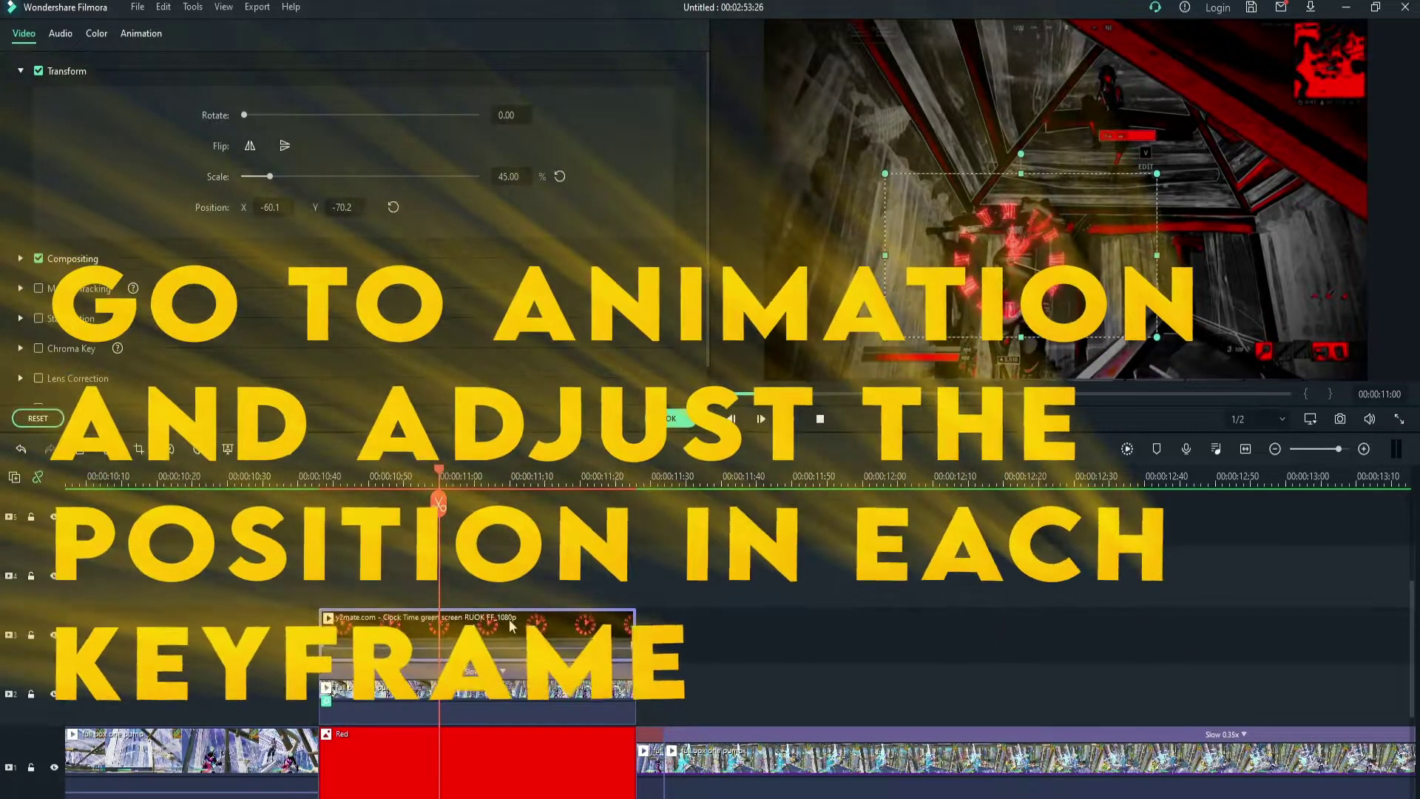
Add a custom animation keyframe to the clock overlay at its first frame, 00:00:10:43
click(320, 483)
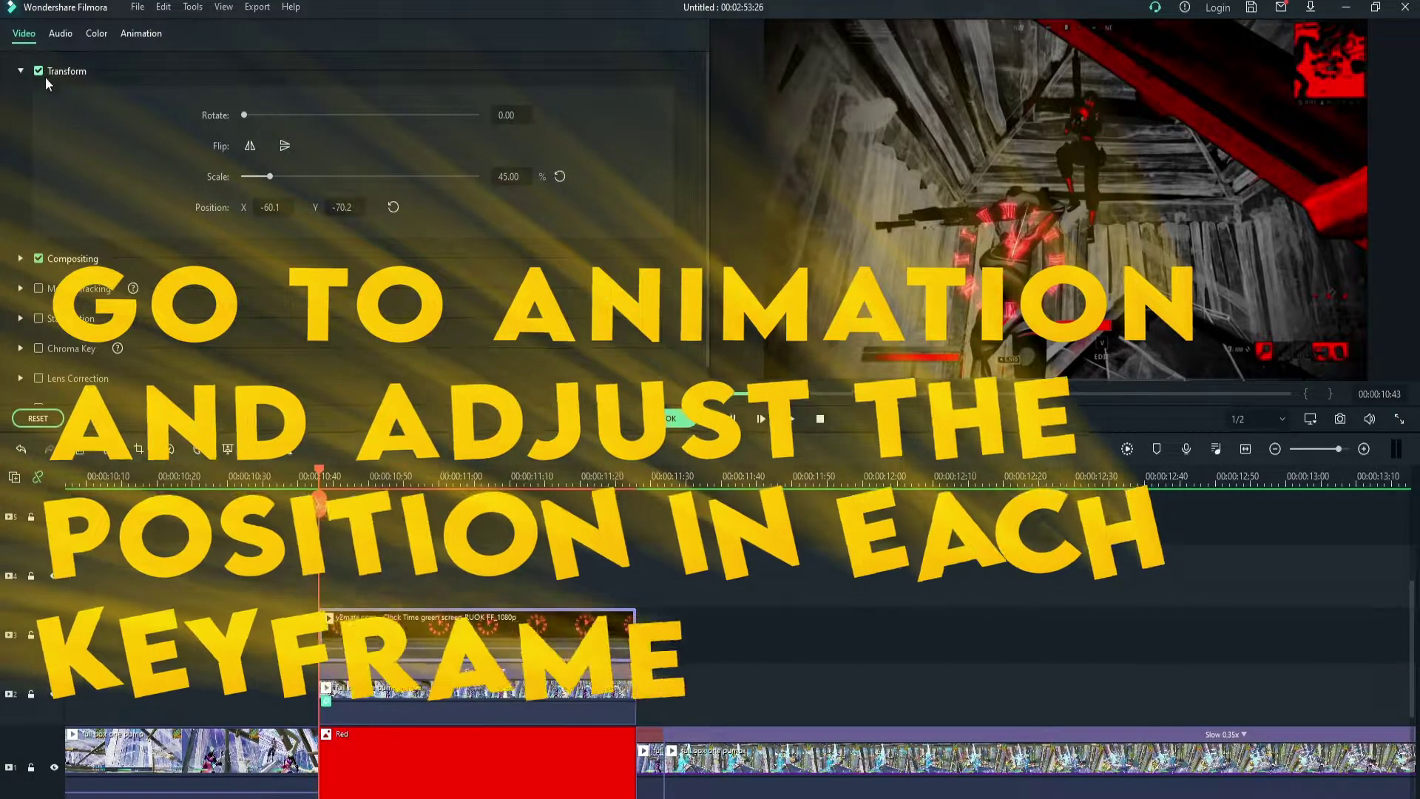
click(20, 71)
click(141, 34)
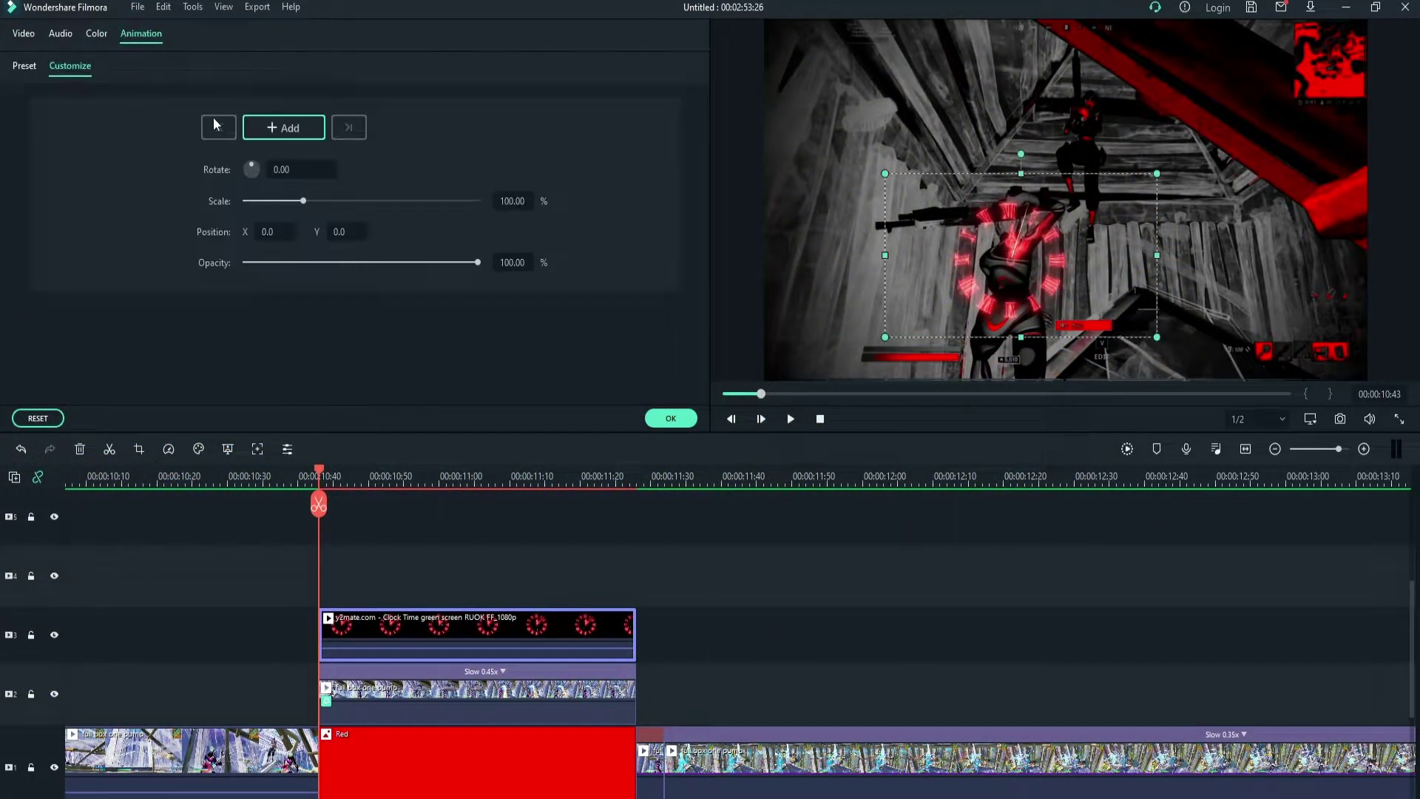
click(286, 129)
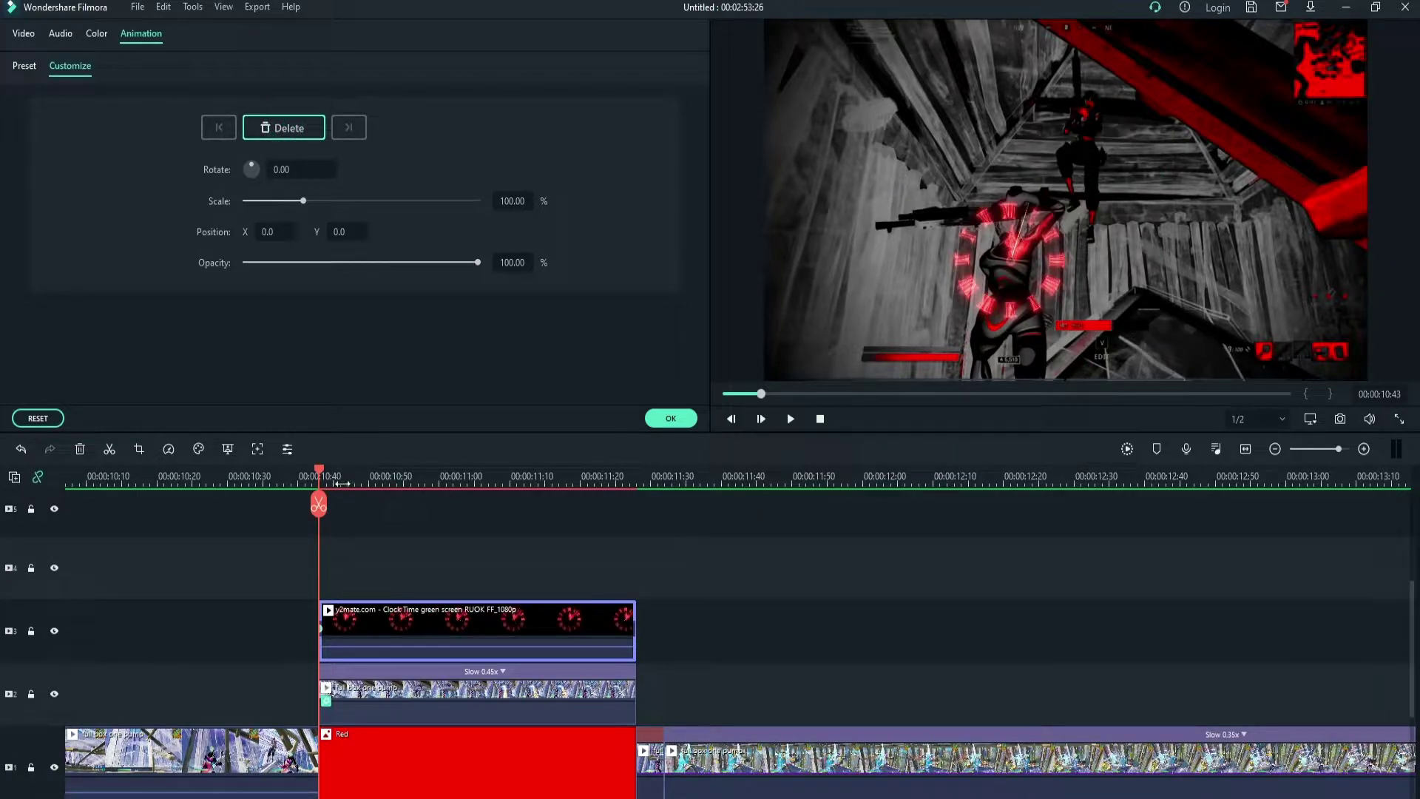
Keyframe the clock overlay's position over the following frames to track the player character, ending at X 5.0 and Y -2.0
scroll(342, 483, up, 3)
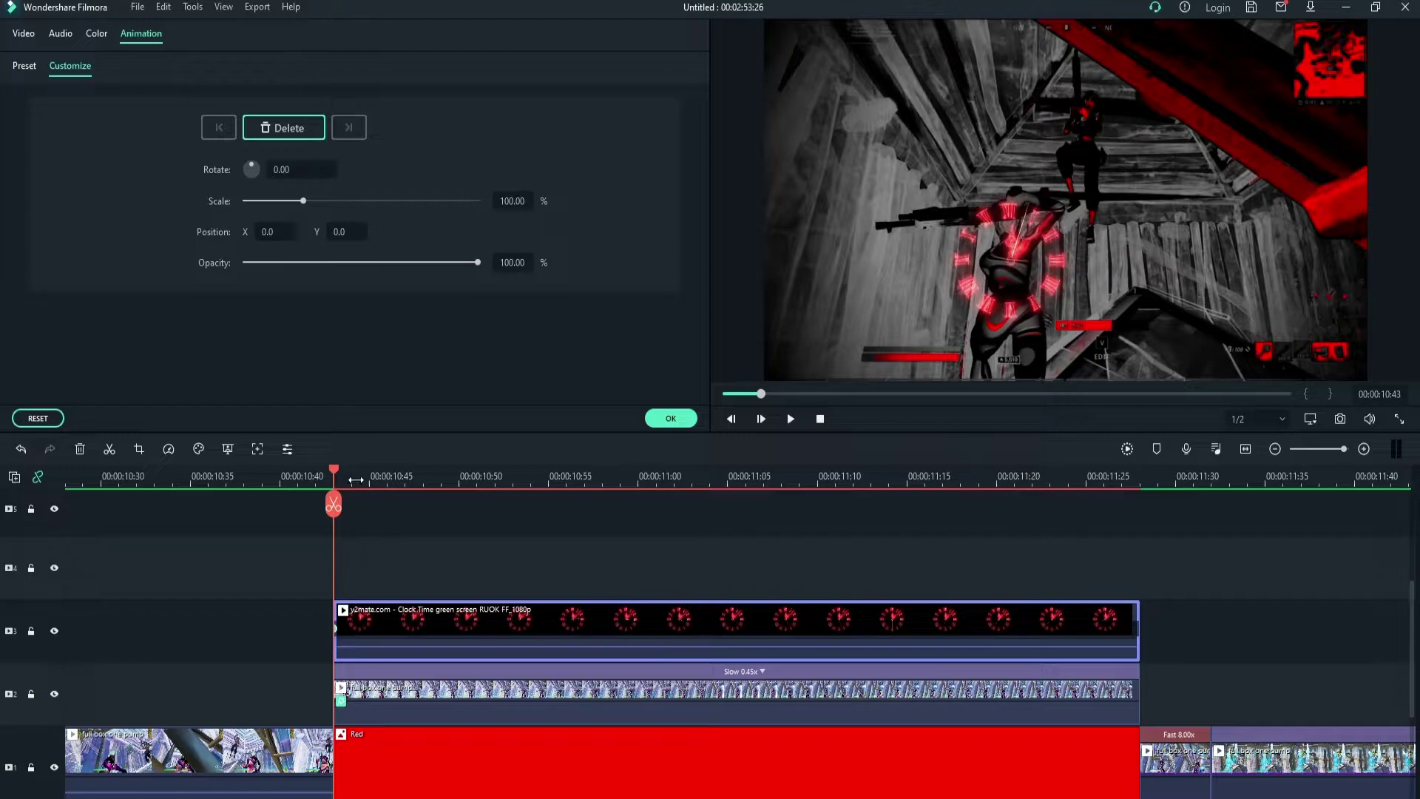
click(356, 479)
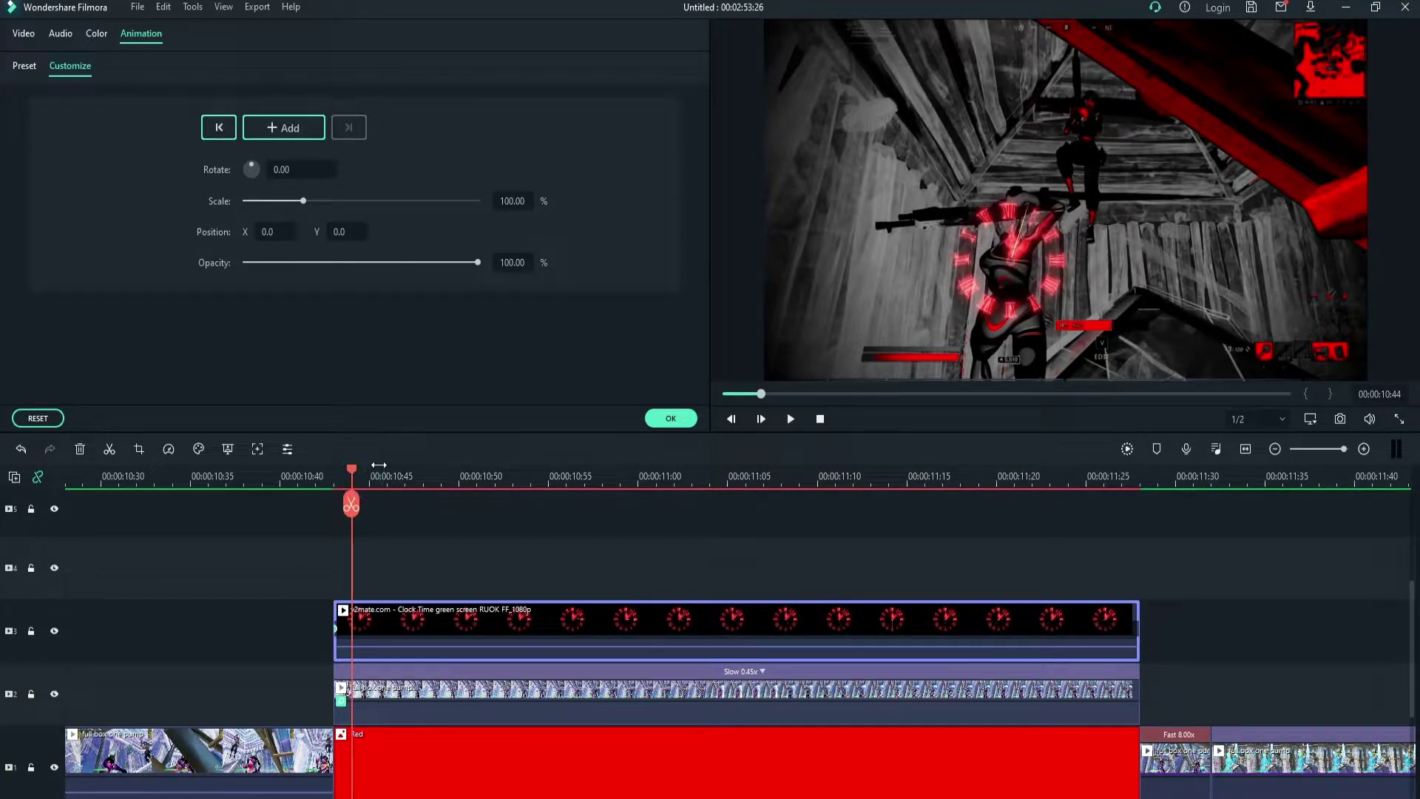
click(380, 477)
click(400, 476)
click(417, 485)
drag(1006, 259, 1006, 262)
drag(438, 484, 518, 475)
drag(1013, 259, 1016, 259)
click(544, 475)
click(1019, 252)
drag(539, 472, 622, 470)
click(1013, 259)
drag(1015, 264, 1022, 266)
Check the clock's alignment with the player character frame by frame to the end of the slow-motion clip
key(Right)
key(Right)
key(Right)
key(Right)
key(Right)
key(Right)
key(Right)
key(Right)
key(Right)
key(Right)
key(Right)
key(Right)
key(Right)
key(Right)
key(Right)
key(Right)
key(Right)
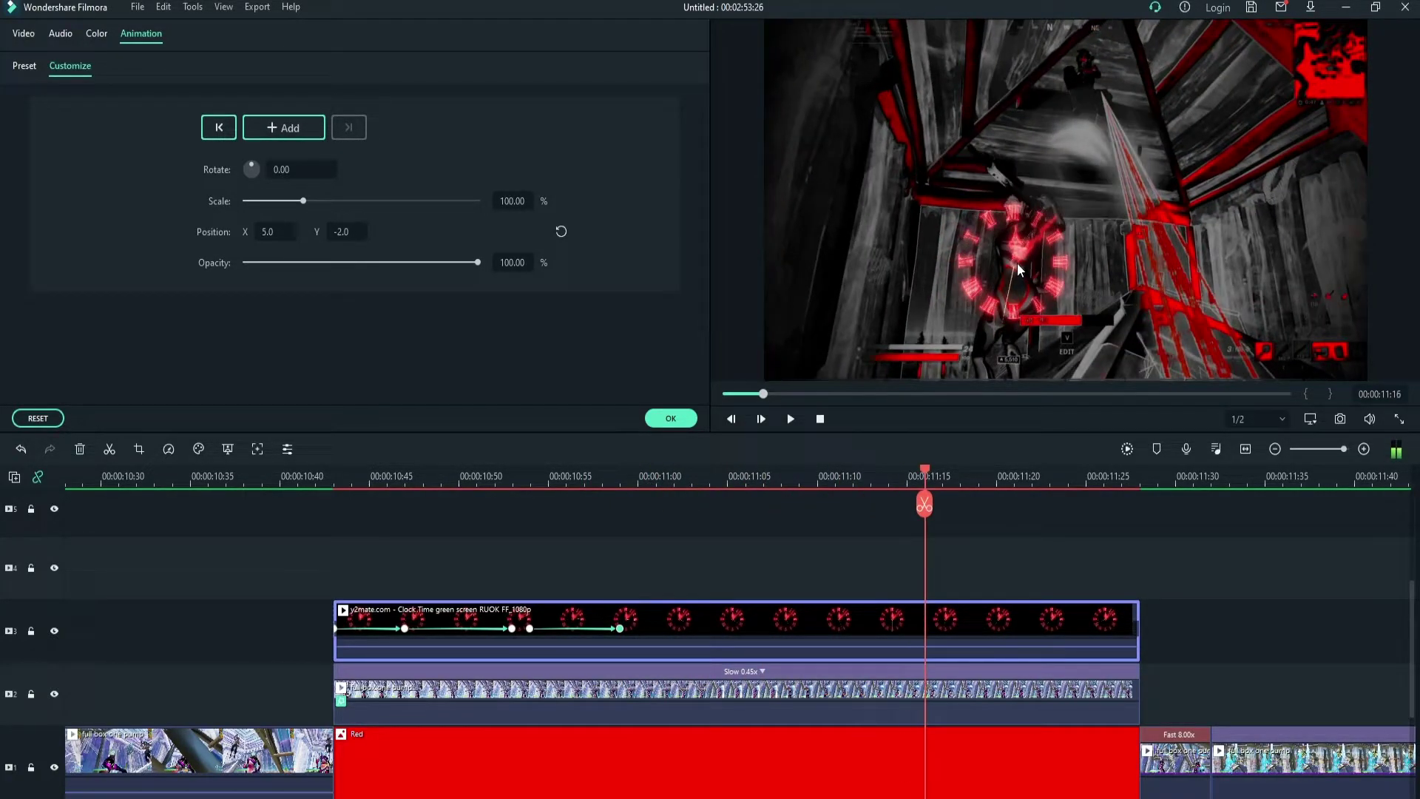
key(Right)
key(Right)
key(Right)
key(Right)
key(Right)
key(Right)
key(Right)
key(Right)
key(Right)
key(Right)
key(Right)
key(Right)
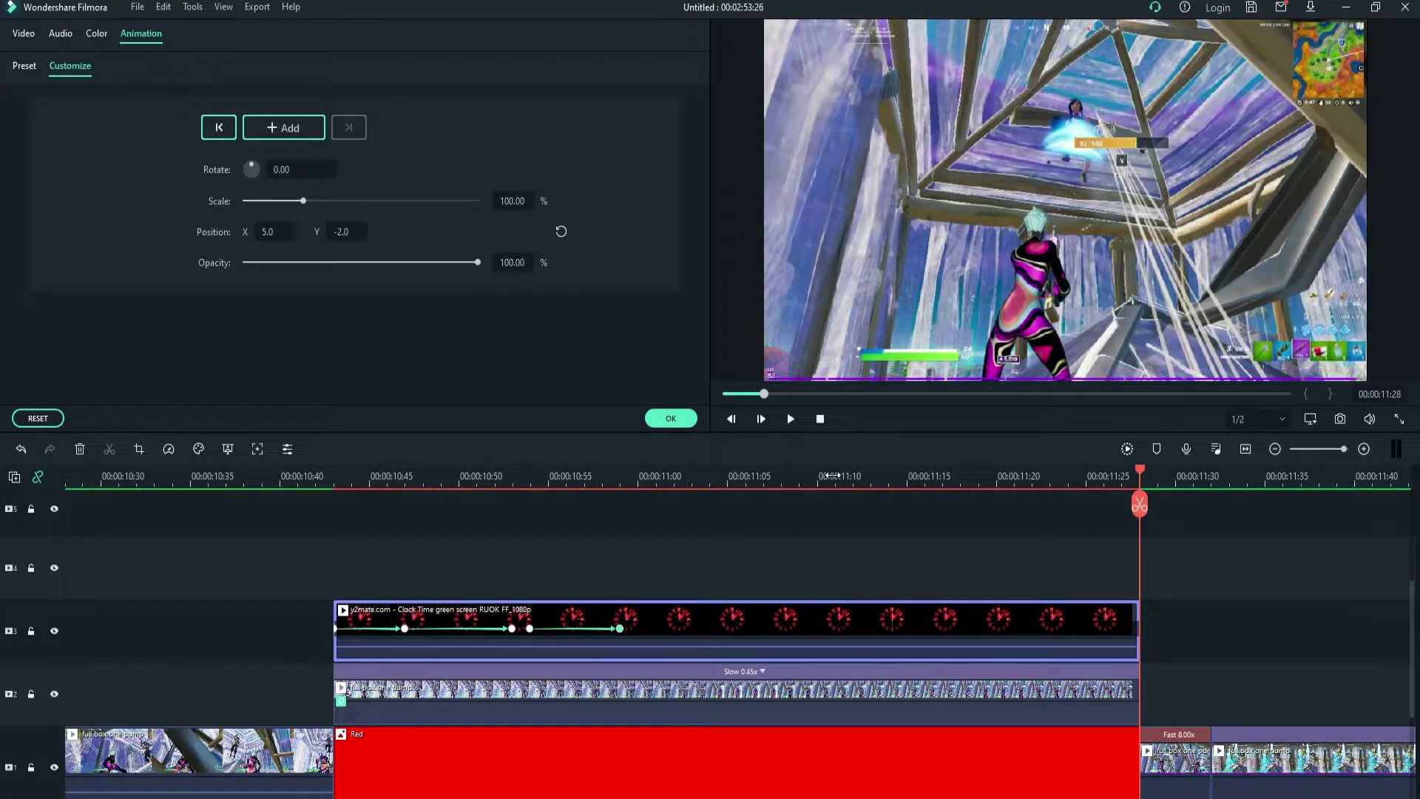
Scrub back through the animated clock overlay and accept its animation settings
scroll(833, 475, down, 2)
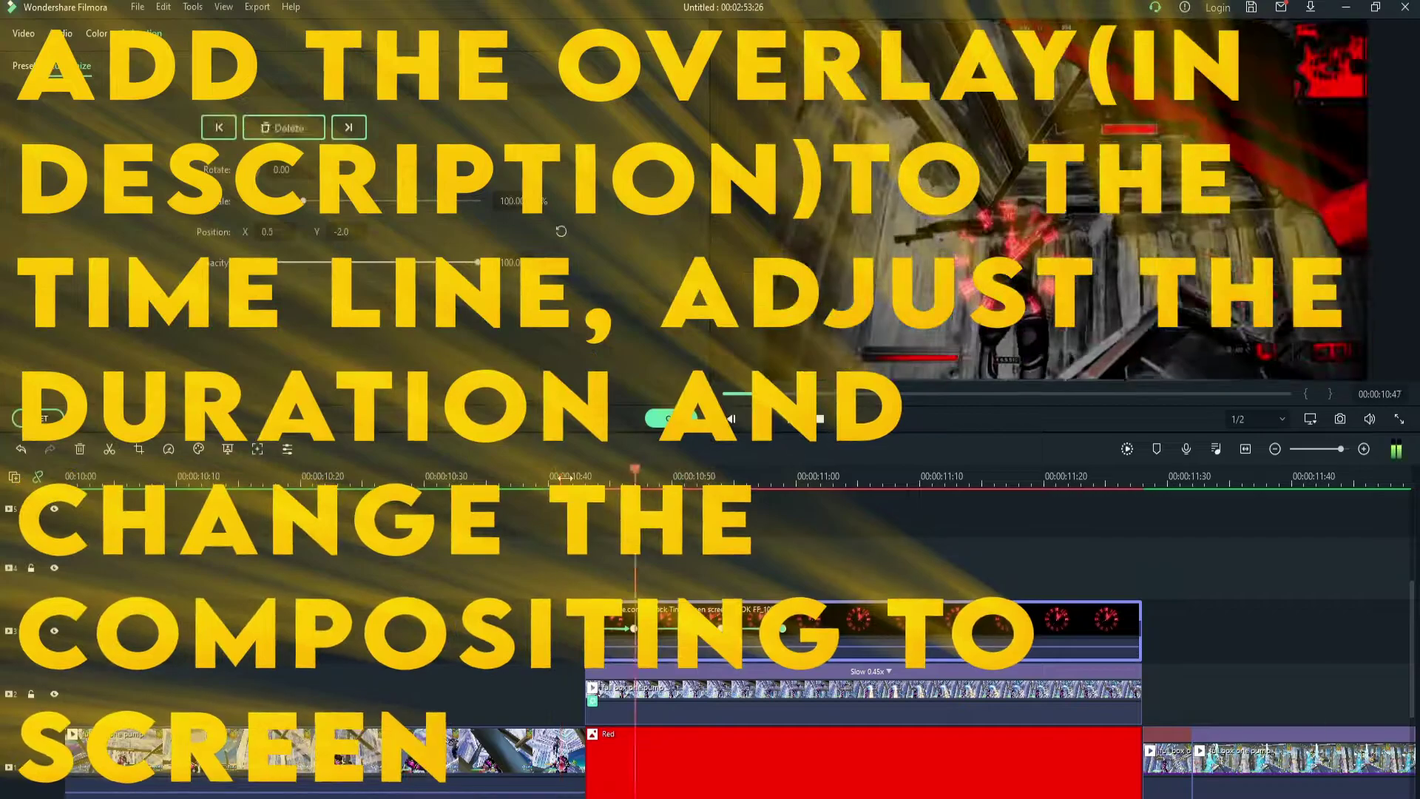
drag(416, 481, 377, 480)
click(372, 468)
click(669, 418)
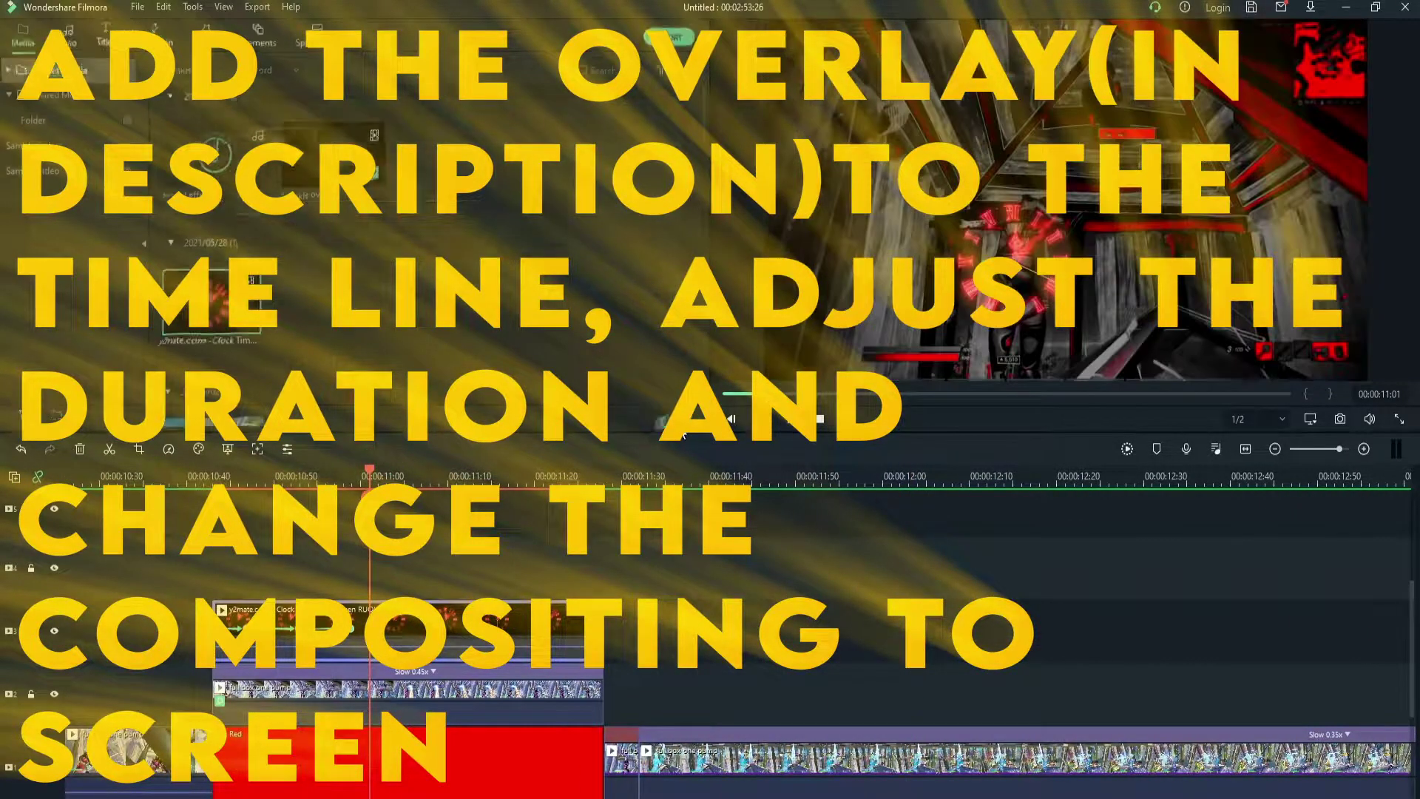
Place the Sparkle overlay above the clock overlay, aligned to its start, and cut off everything beyond the slow-motion clip's end
drag(304, 178, 206, 562)
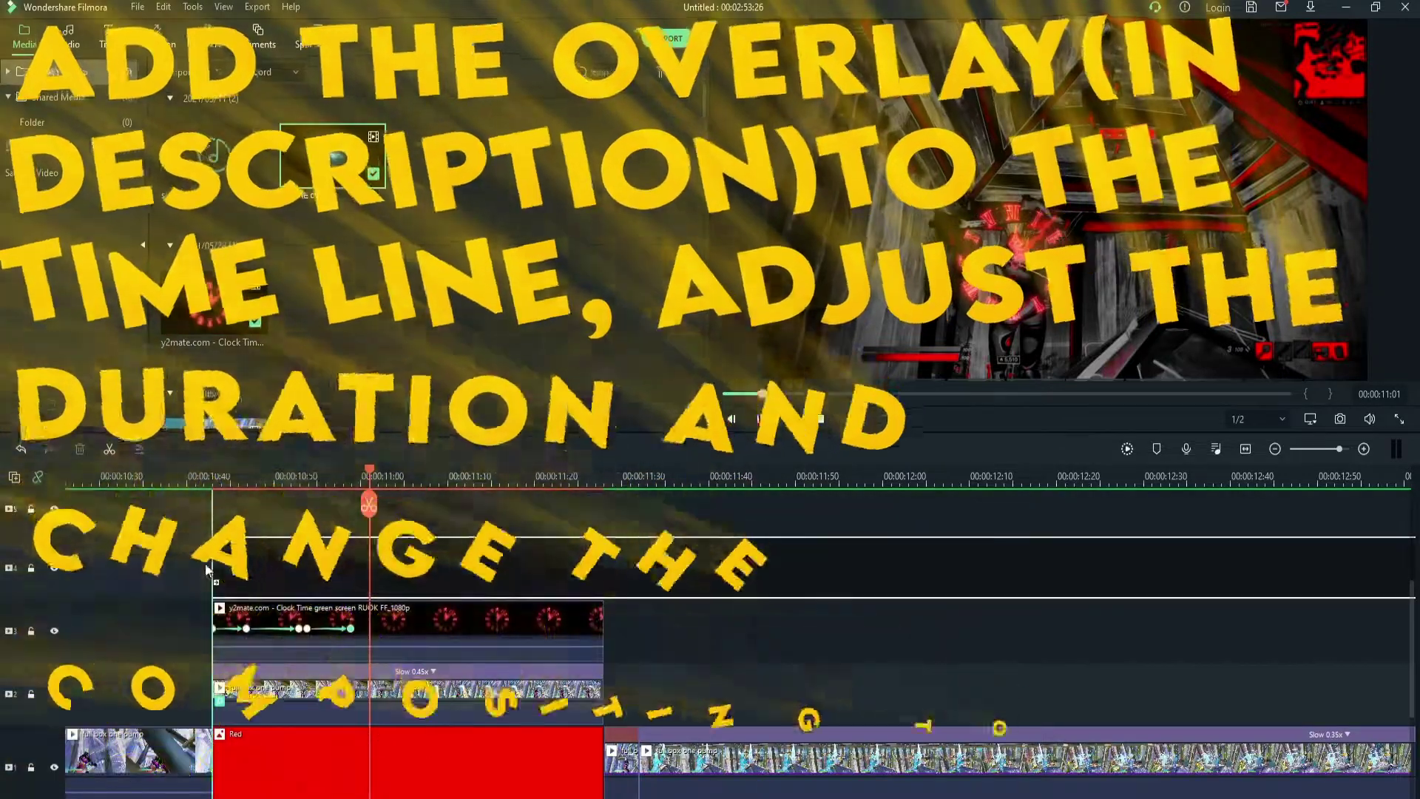
click(605, 477)
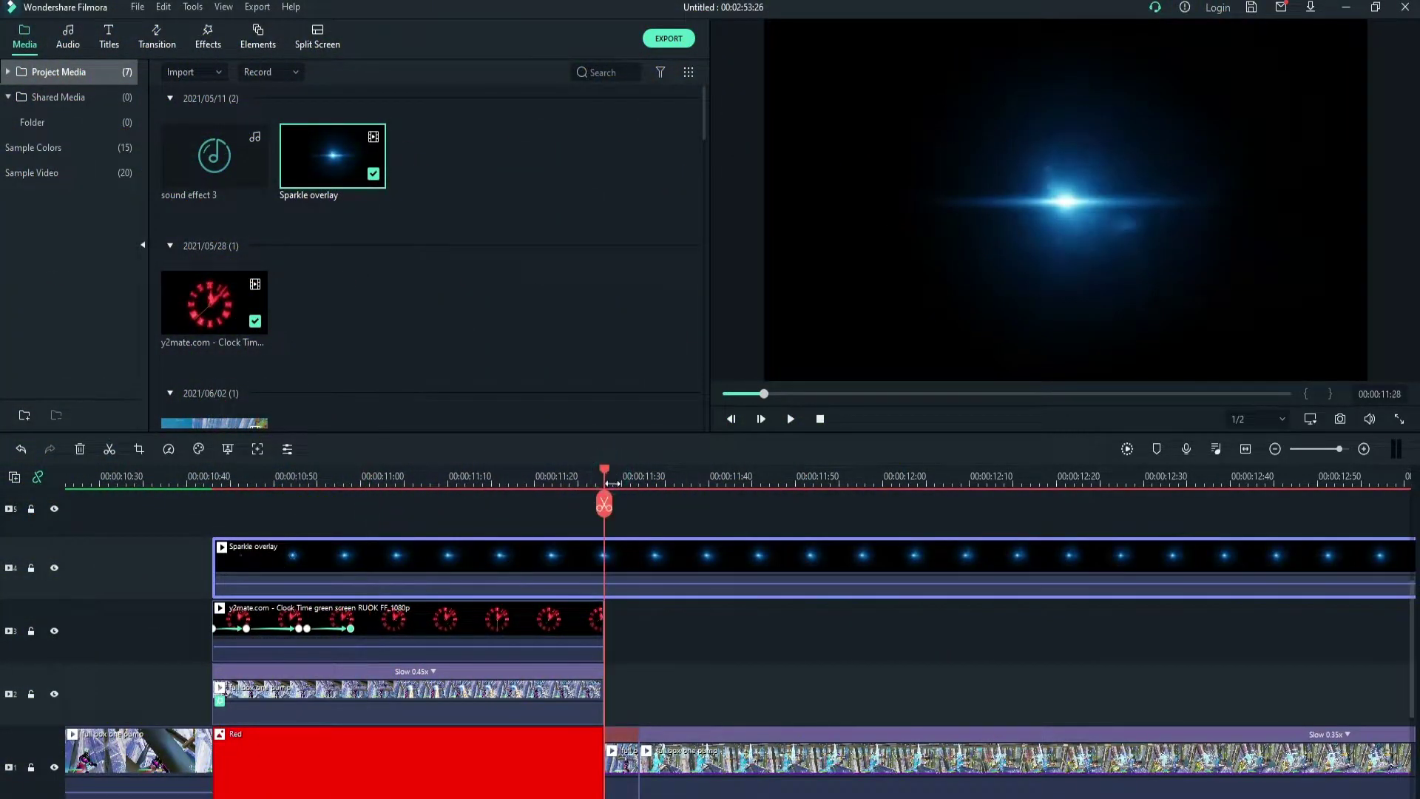
key(ctrl+b)
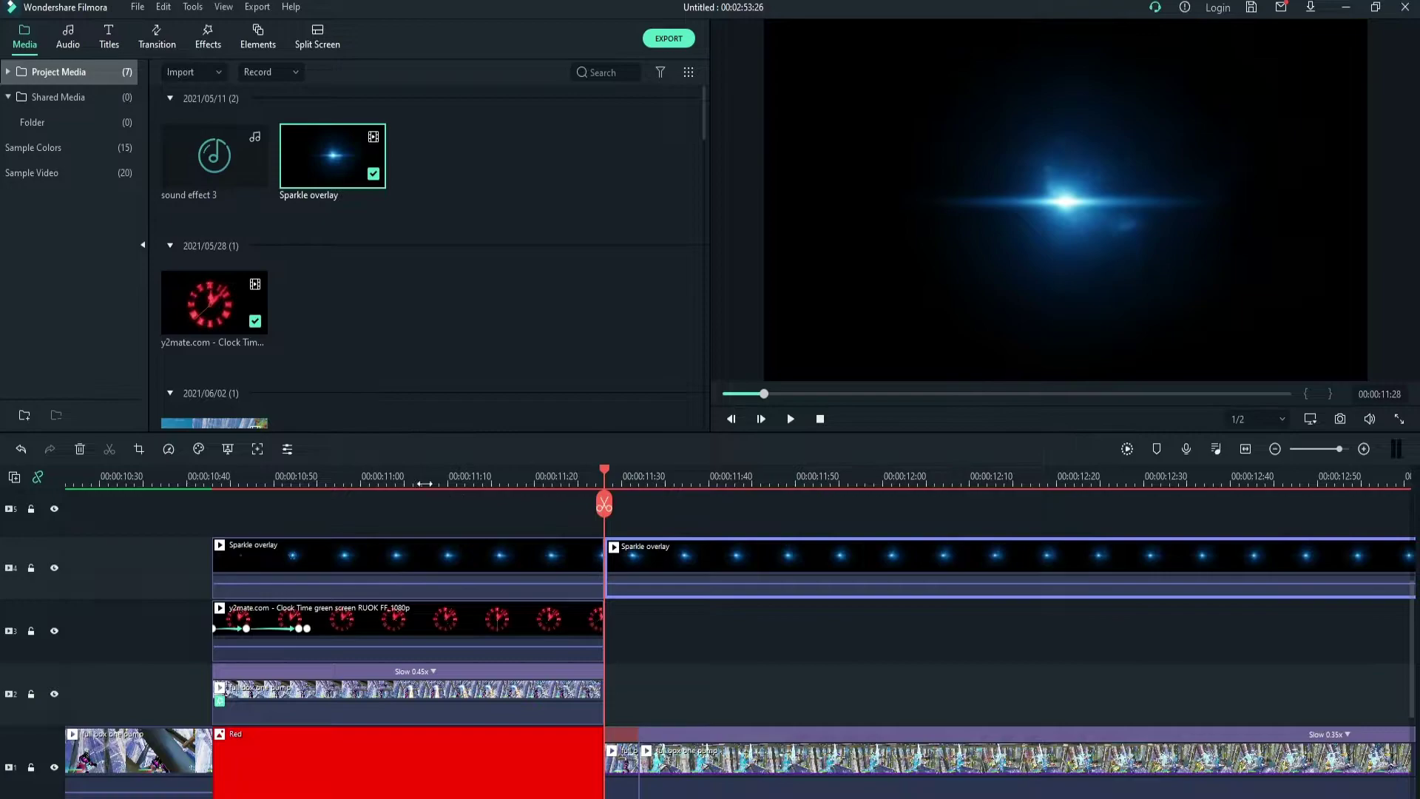
double_click(707, 565)
key(Delete)
Set the Sparkle overlay's blending mode to Screen
click(431, 482)
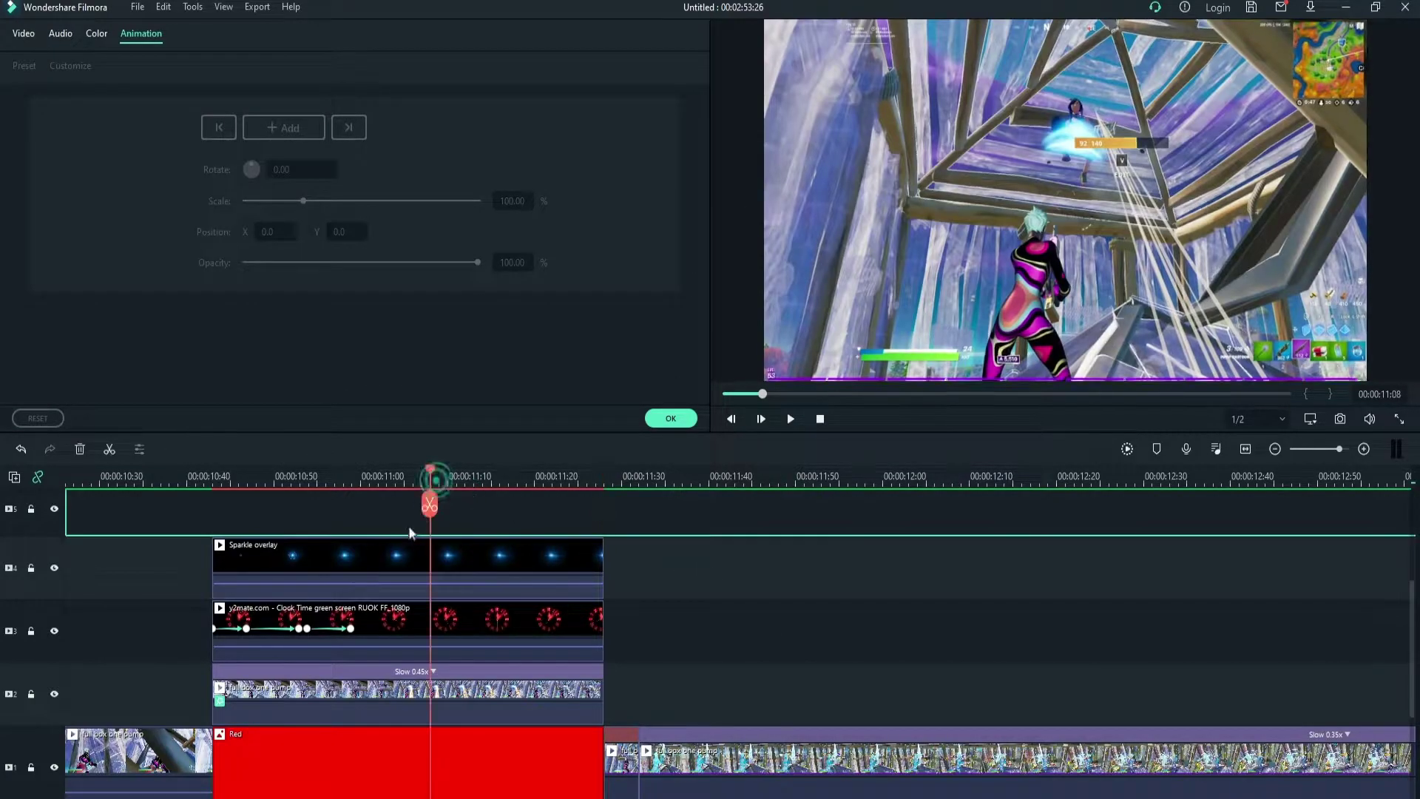
click(411, 562)
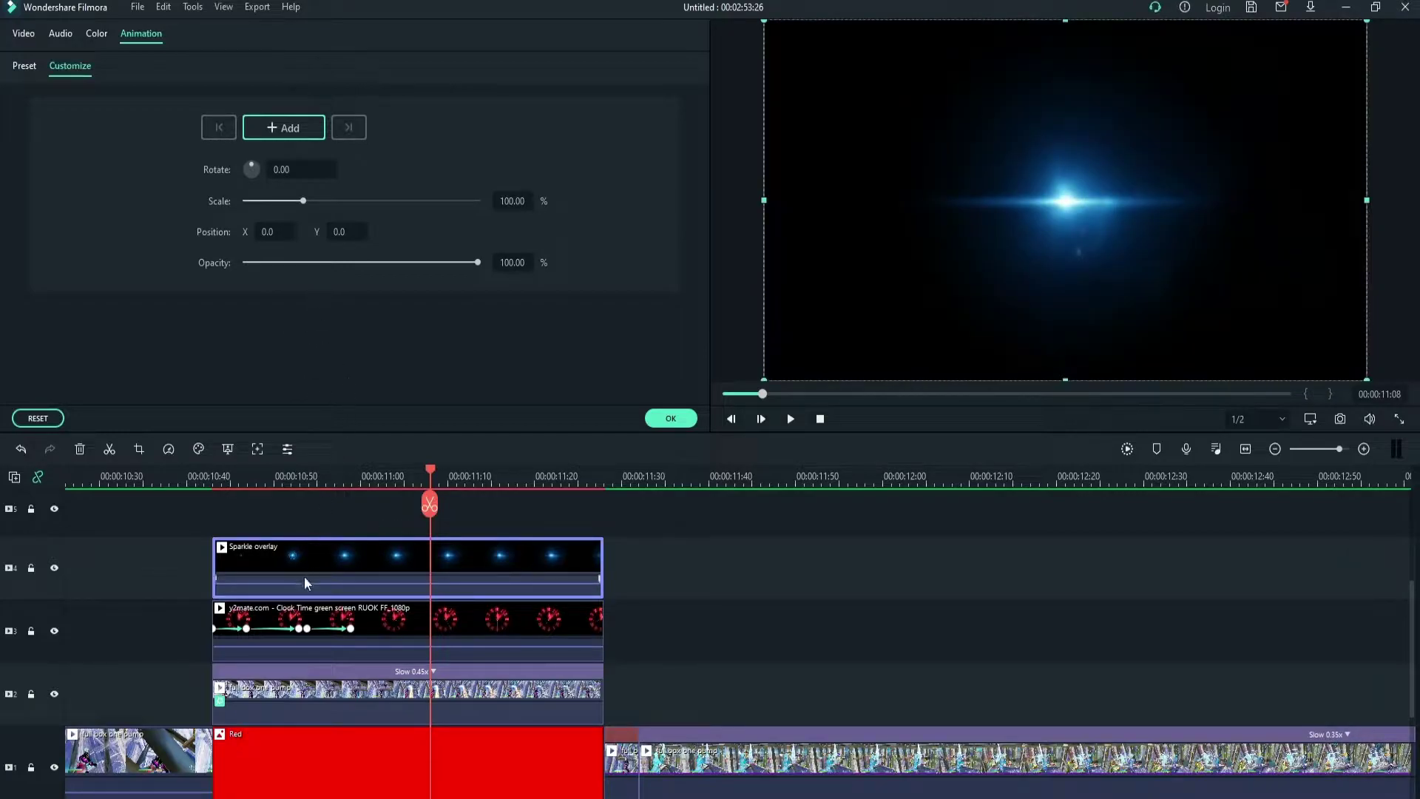
click(23, 34)
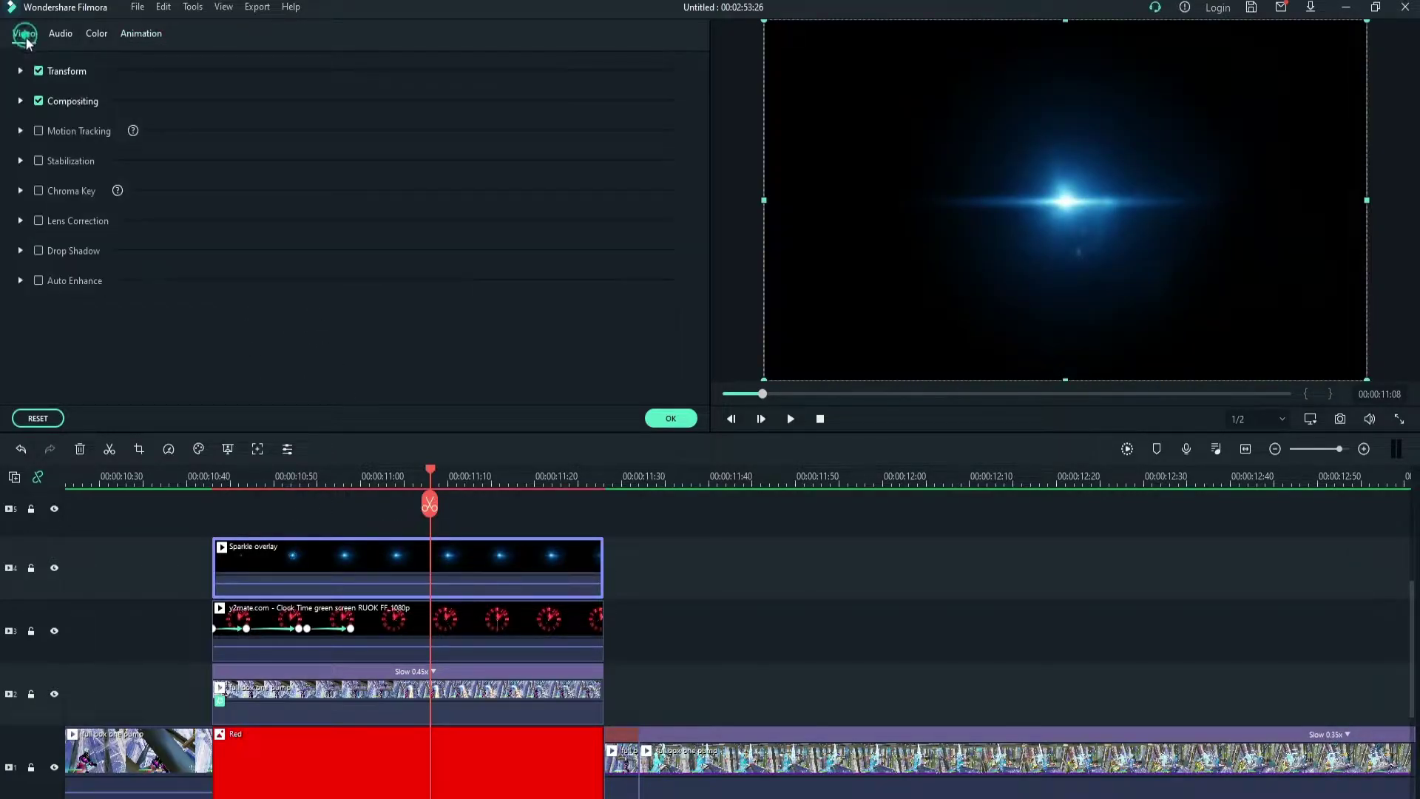
click(20, 101)
click(292, 145)
click(290, 334)
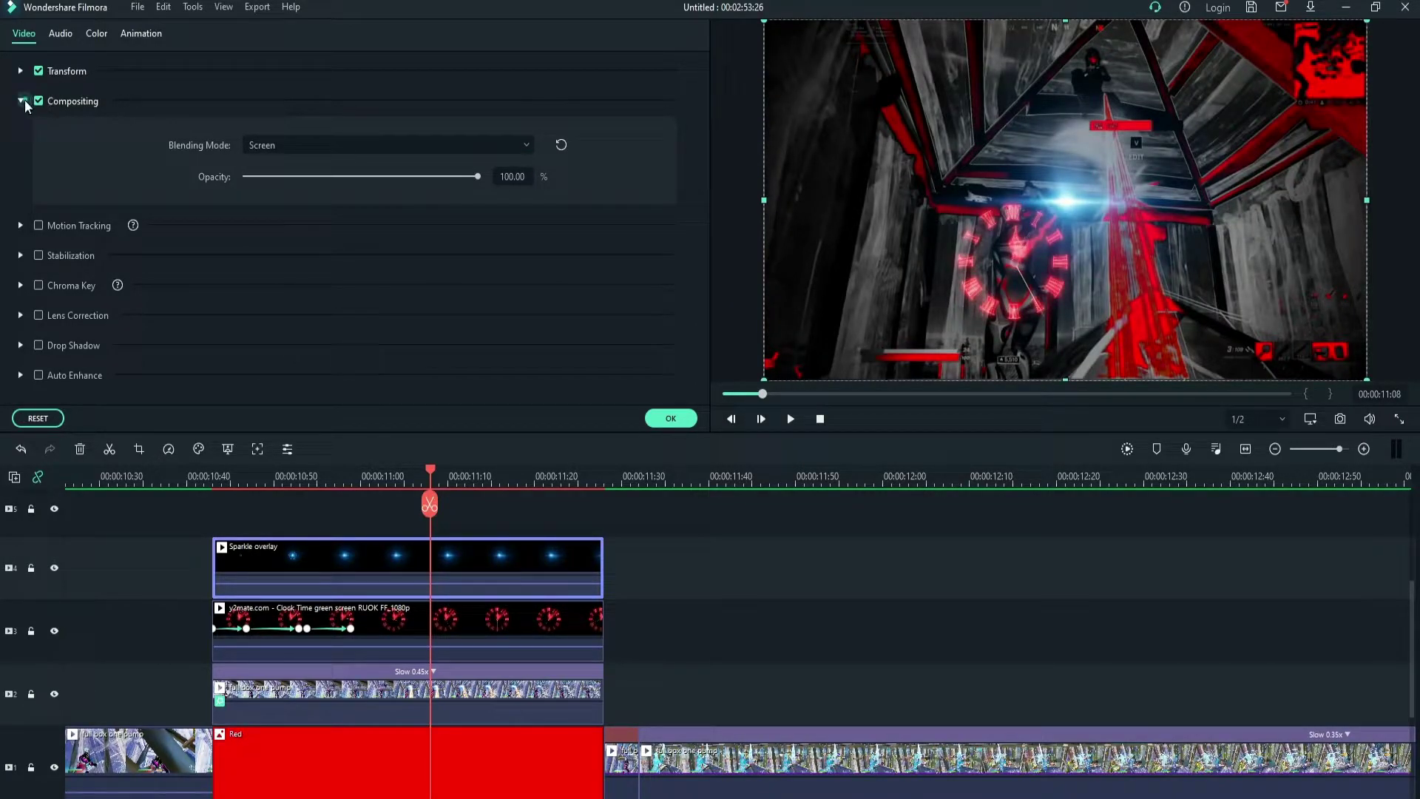
click(22, 100)
Move the sparkle onto the opponent's upper body in the preview at frame 00:00:10:47
click(212, 477)
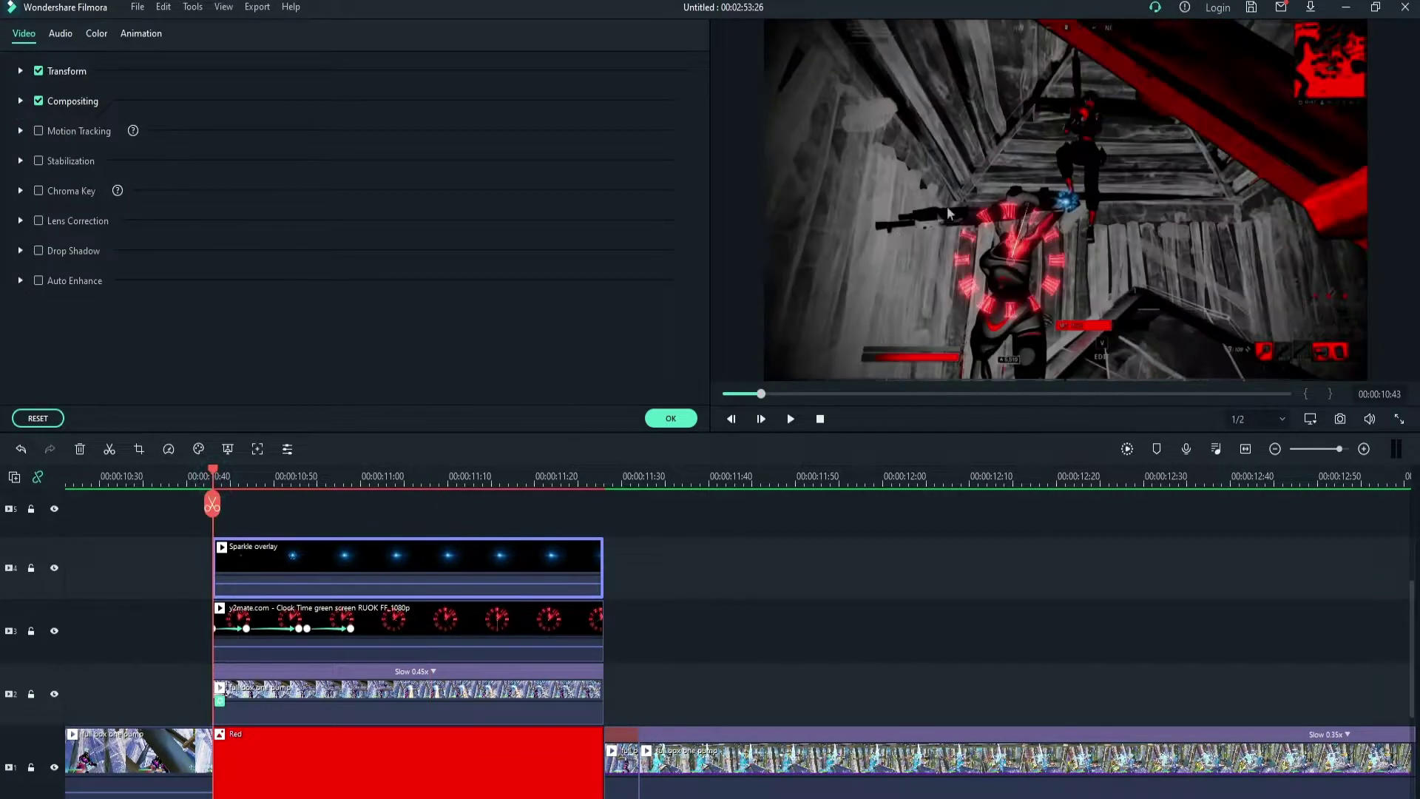
click(248, 481)
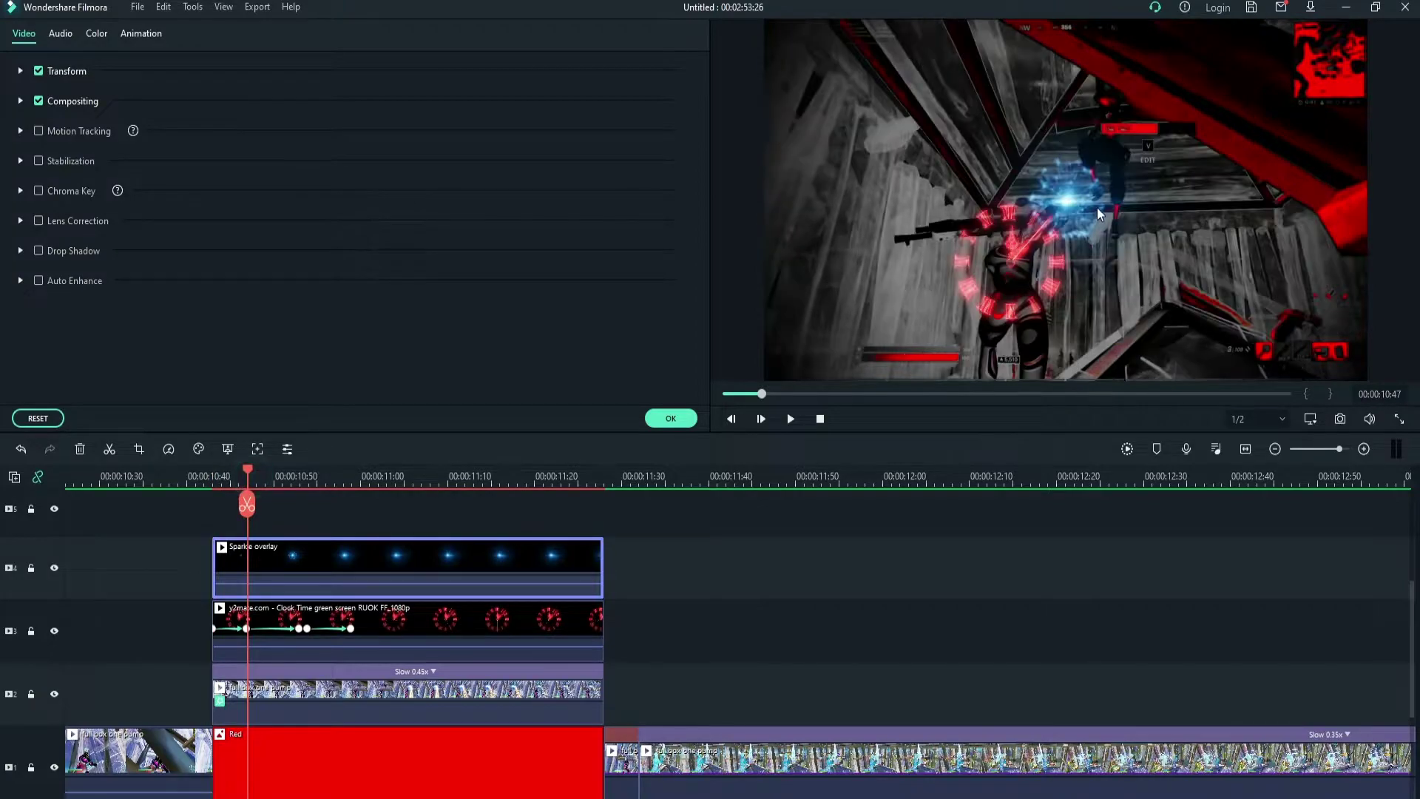
drag(1072, 203, 1097, 161)
drag(1112, 120, 1112, 104)
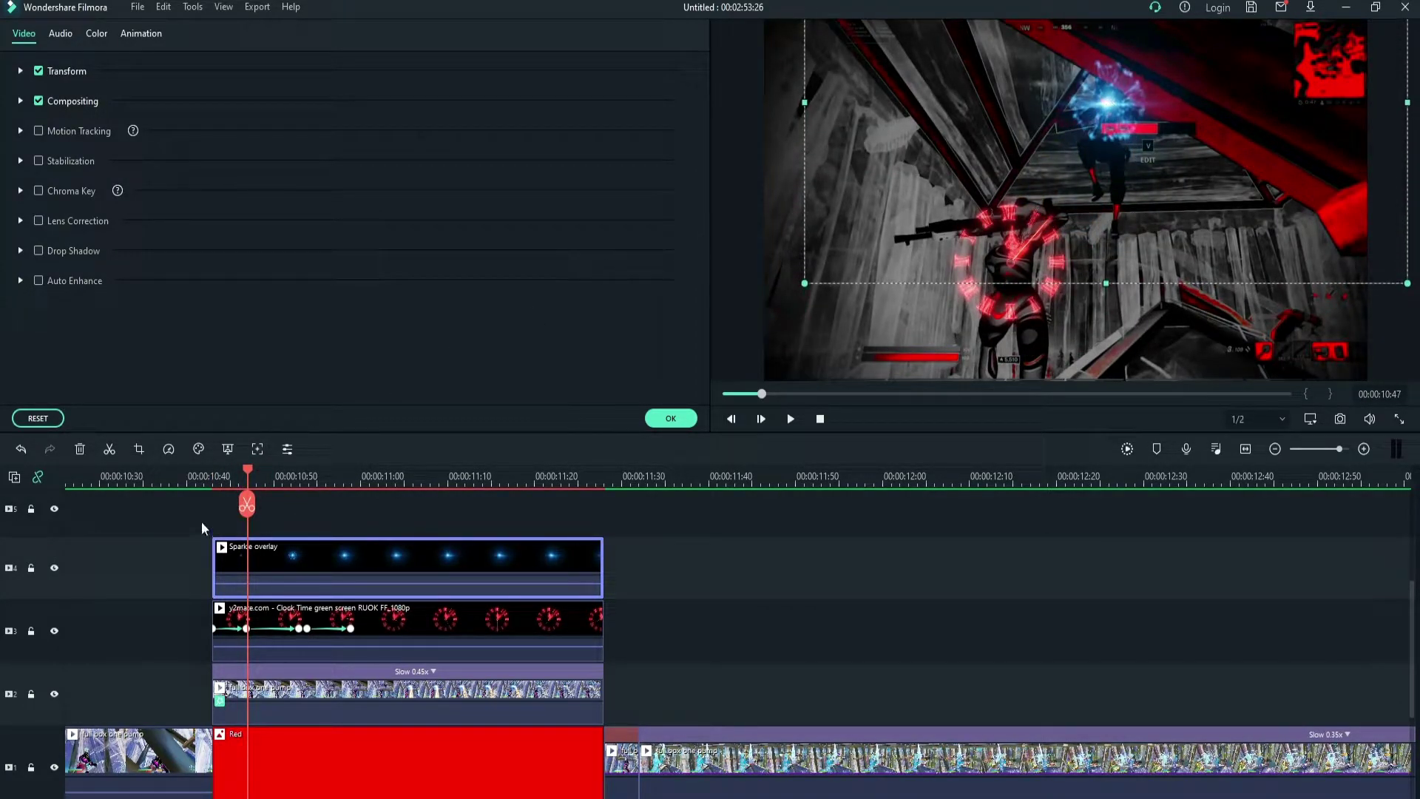
Trim off the Sparkle overlay's faint opening, shift it back to the slow-motion clip's start and extend it to that clip's end
click(213, 481)
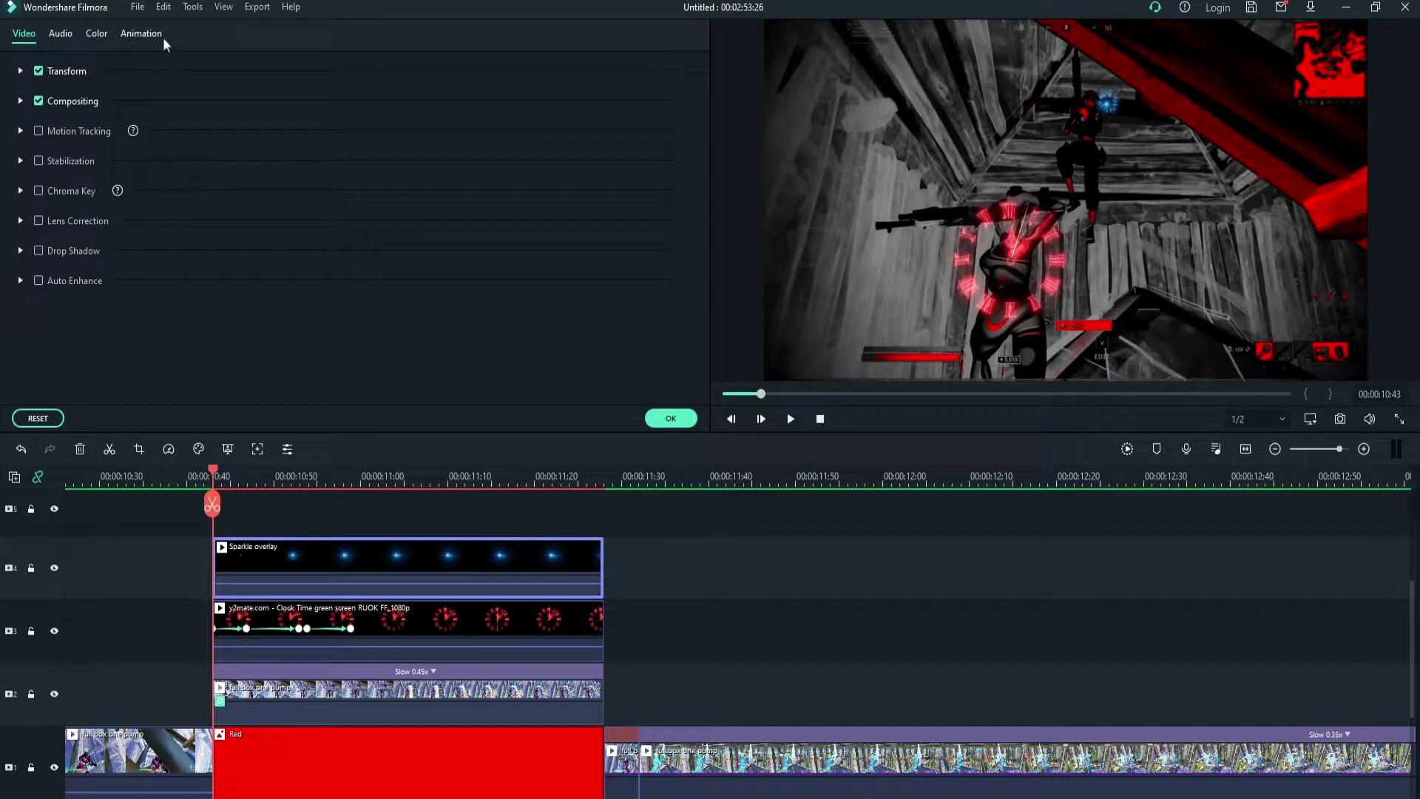
click(141, 34)
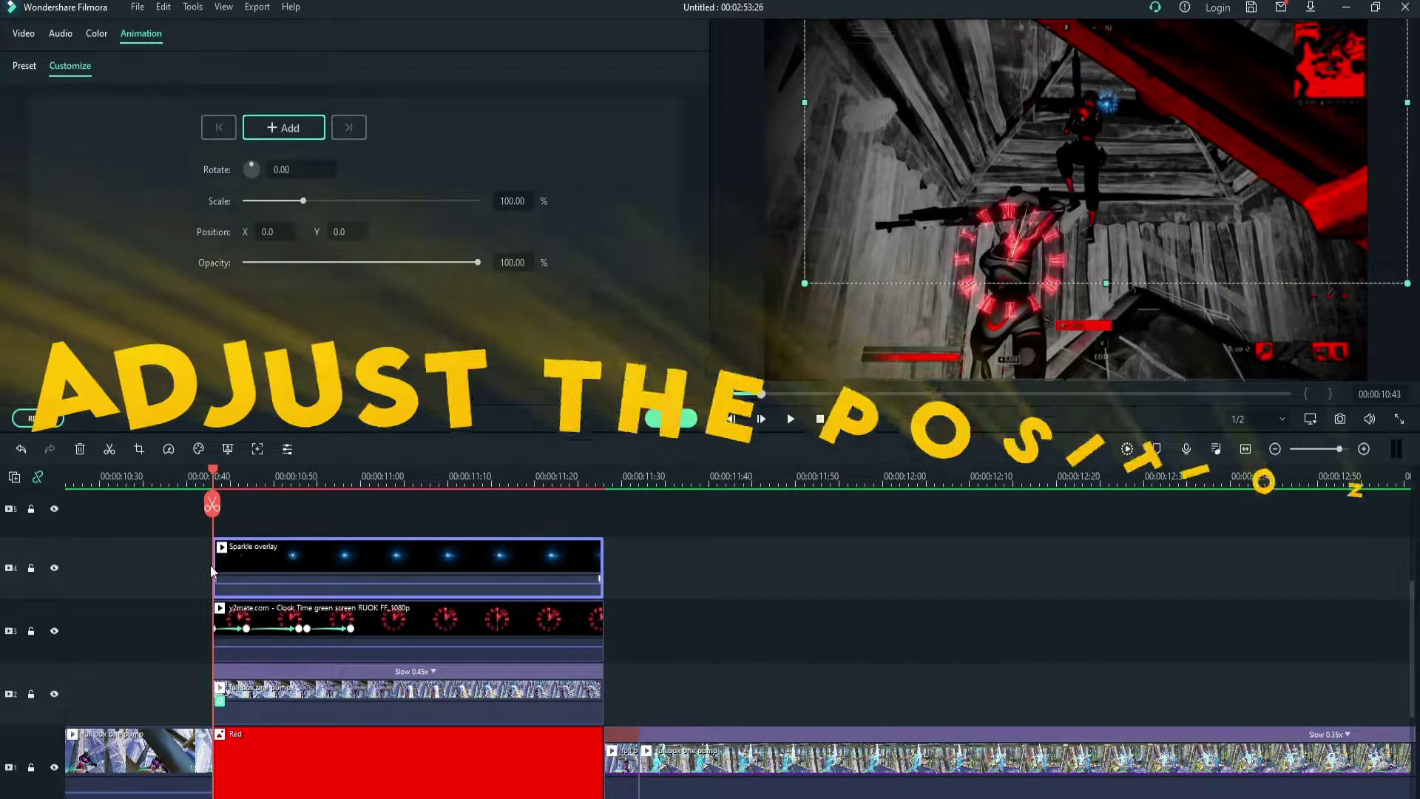
drag(213, 563, 308, 559)
drag(397, 558, 296, 558)
drag(505, 551, 603, 551)
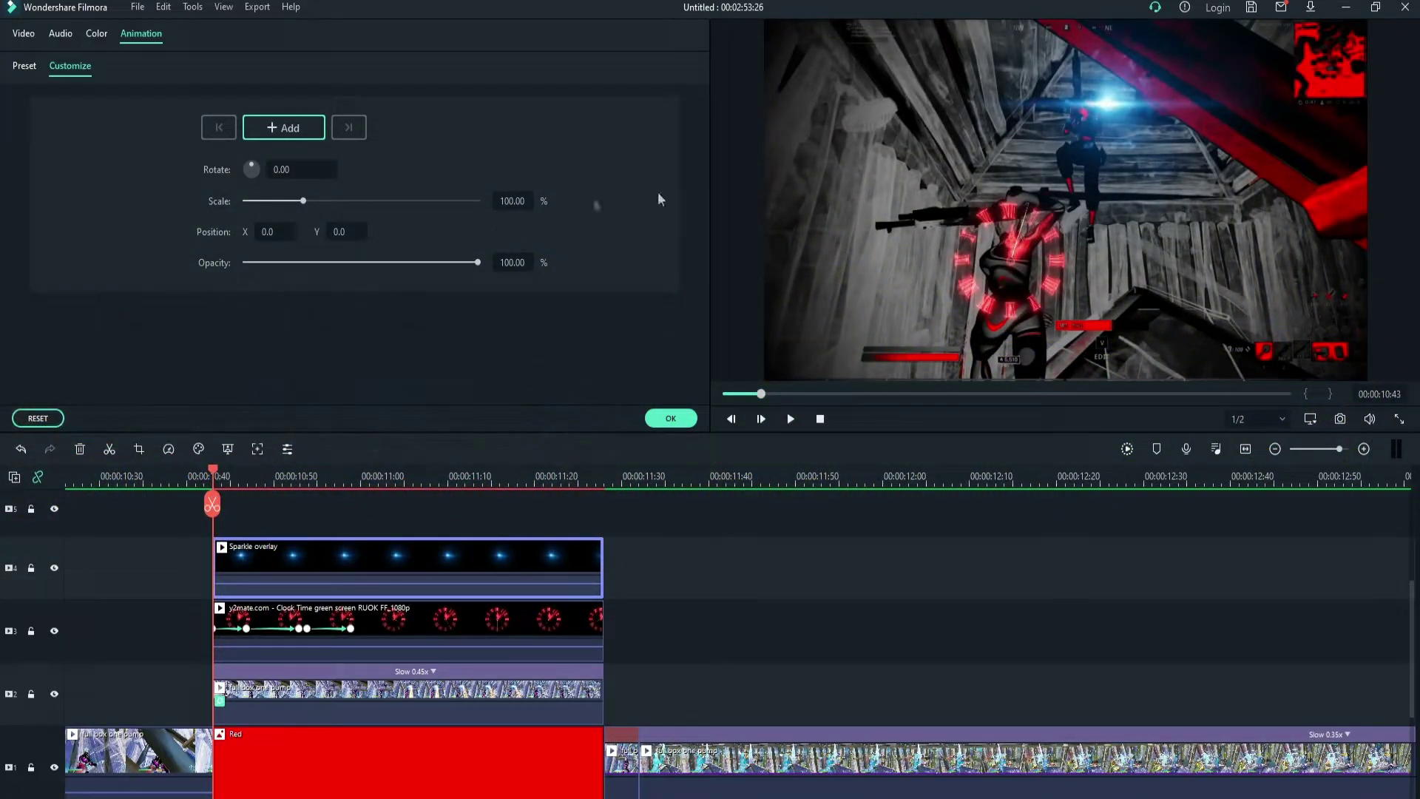
Keyframe the sparkle's position on the opponent at X -24.0, Y 5.0 on frame 00:00:10:43 and X -1.0, Y 3.0 on 00:00:10:46
drag(1107, 99, 1091, 97)
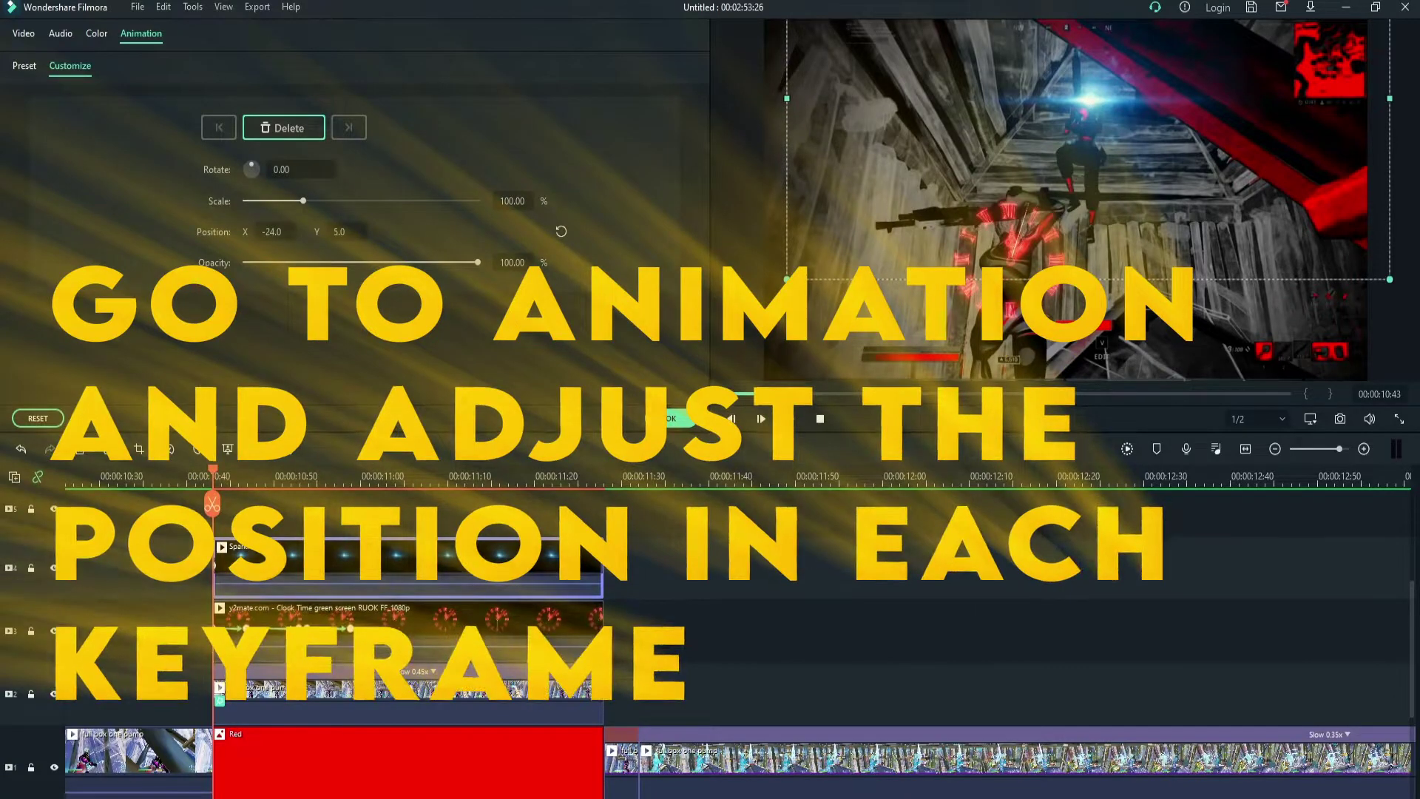
scroll(226, 481, up, 1)
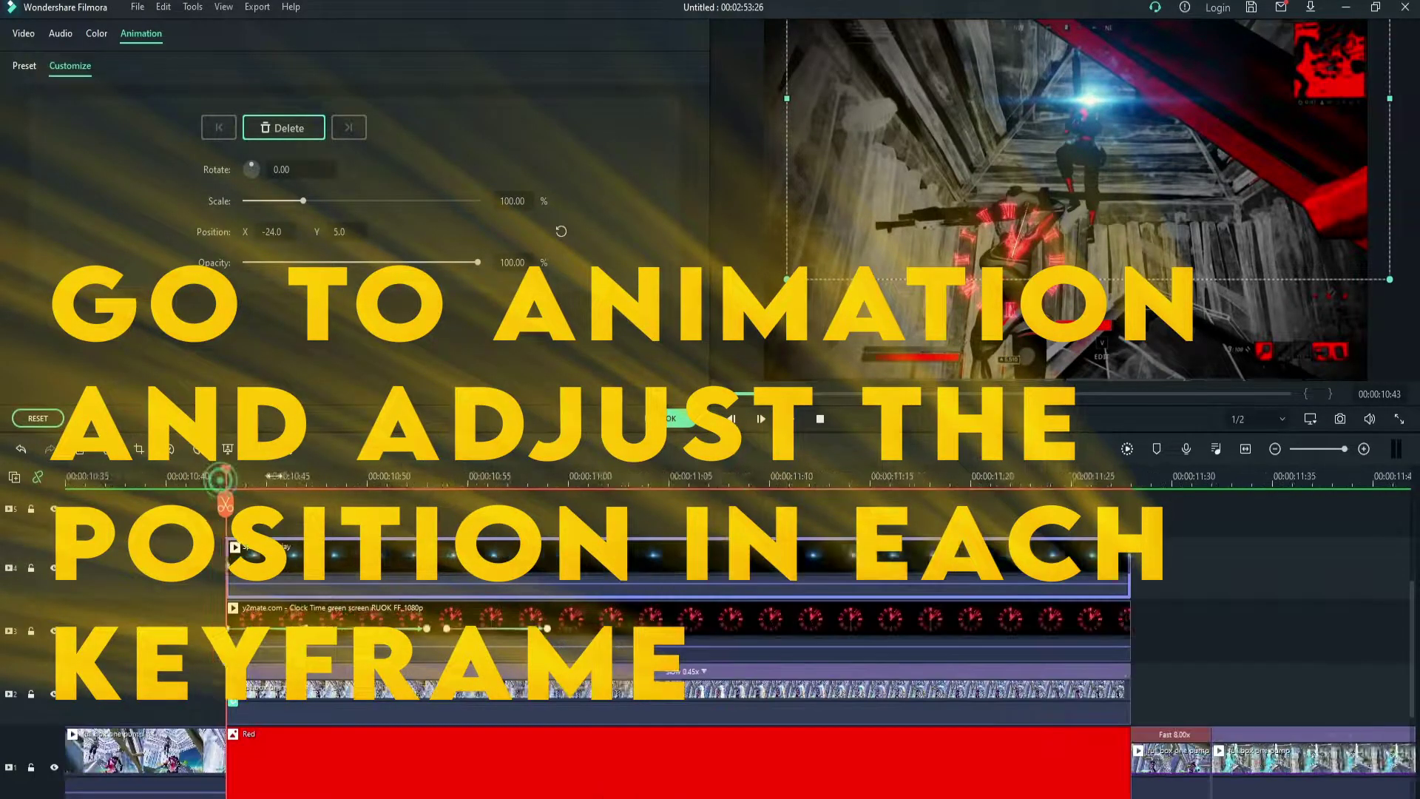
click(245, 478)
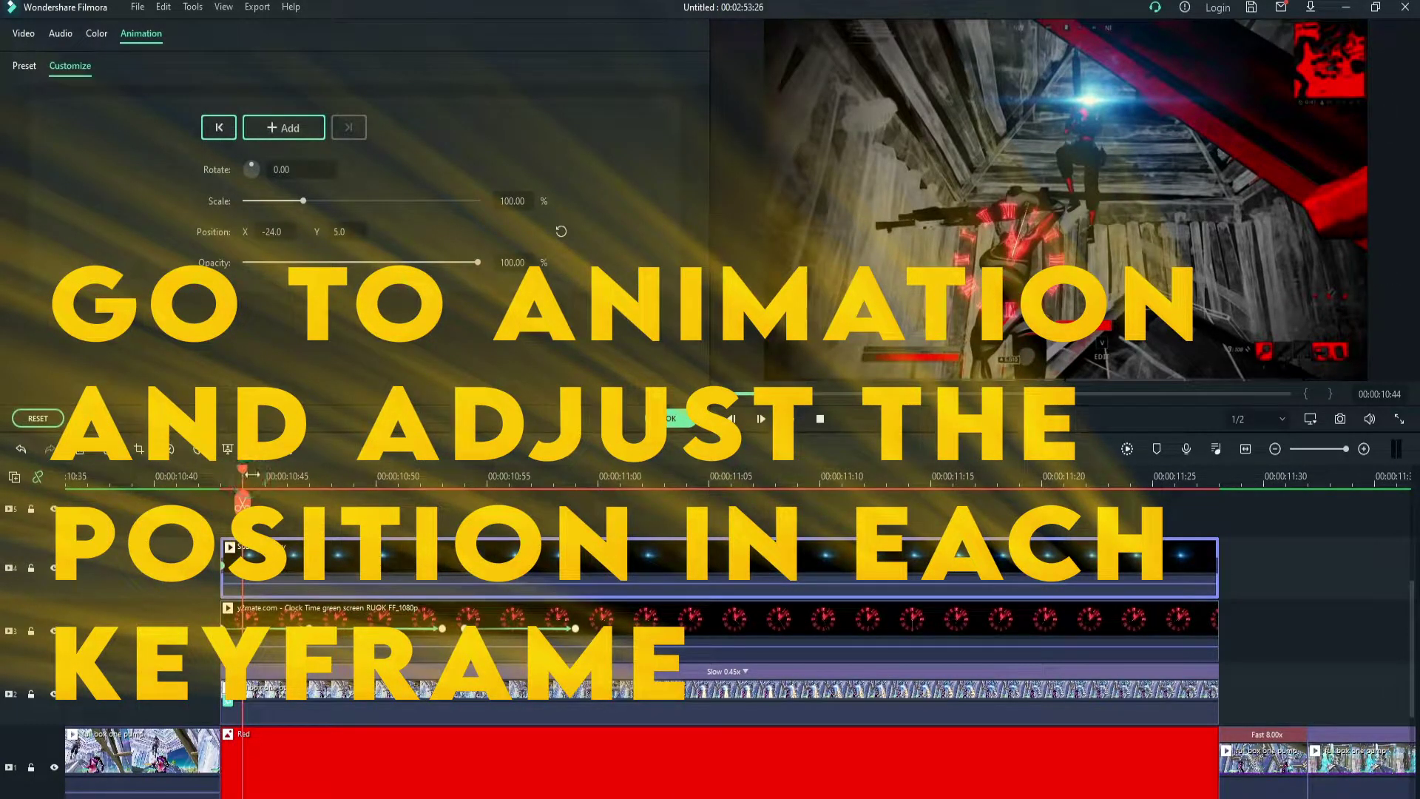
drag(273, 470, 293, 471)
drag(1094, 104, 1102, 104)
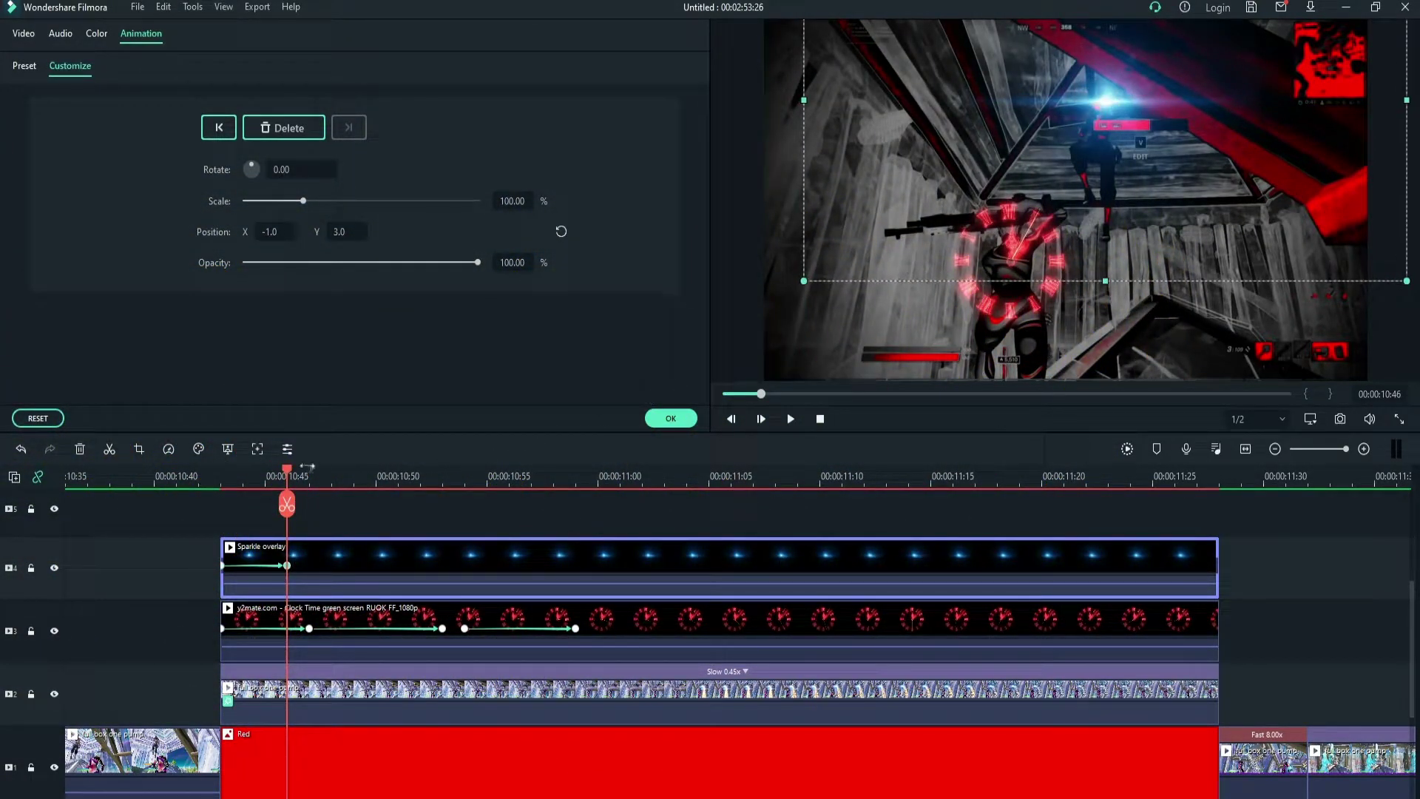
Keyframe the sparkle's position frame by frame to follow the opponent through the rest of the slow-motion clip
click(317, 477)
click(340, 471)
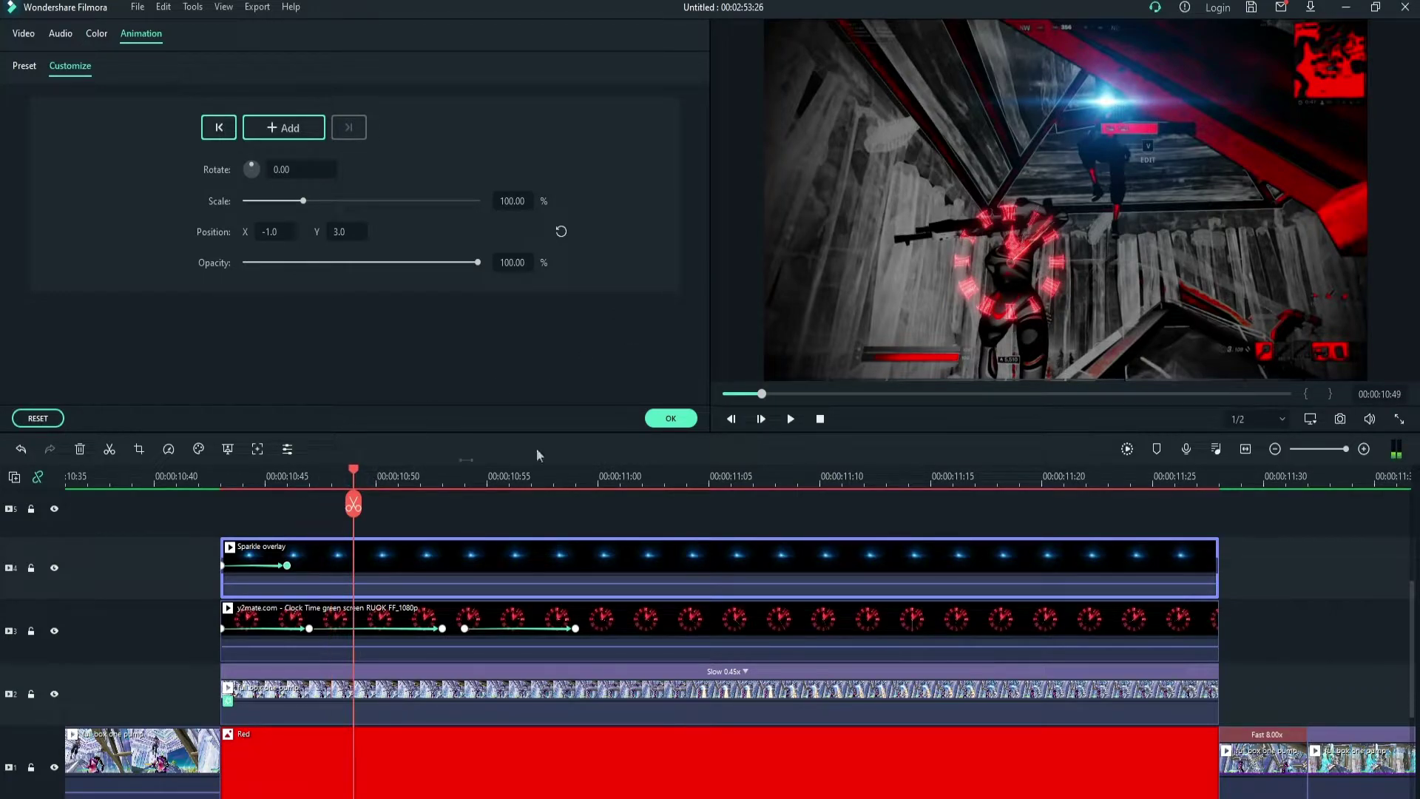
key(Right)
key(Right)
key(Right)
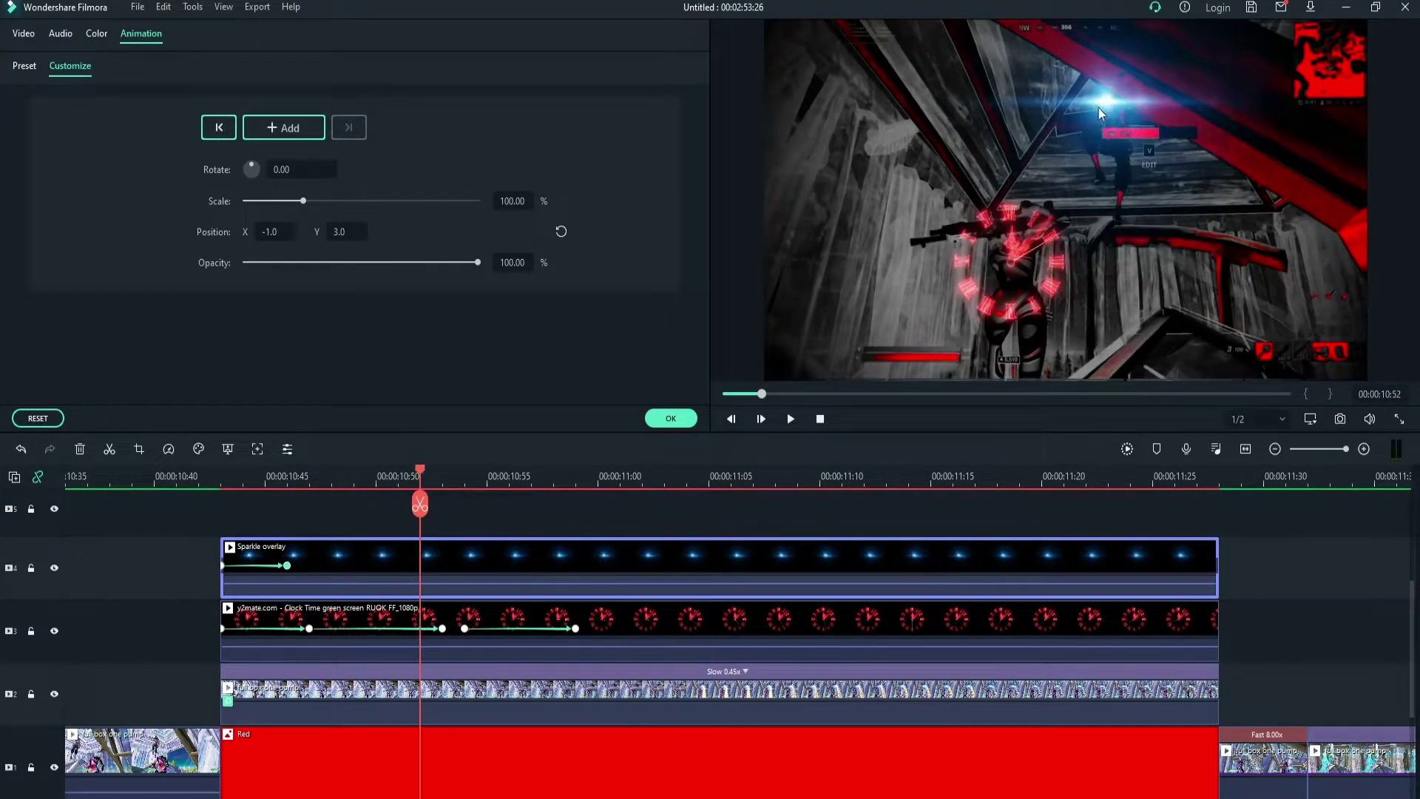
key(Right)
key(Right)
mouse_move(269, 231)
mouse_down()
mouse_move(355, 231)
mouse_move(267, 232)
mouse_up()
key(Right)
key(Right)
key(Right)
key(Right)
key(Right)
key(Right)
key(Right)
key(Right)
key(Right)
key(Right)
mouse_move(330, 232)
mouse_down()
mouse_move(261, 231)
mouse_move(340, 231)
mouse_up()
key(Right)
key(Right)
key(Right)
key(Right)
key(Right)
key(Right)
key(Right)
key(Right)
key(Right)
key(Right)
key(Right)
key(Right)
key(Right)
key(Right)
key(Right)
key(Right)
key(Right)
key(Right)
key(Right)
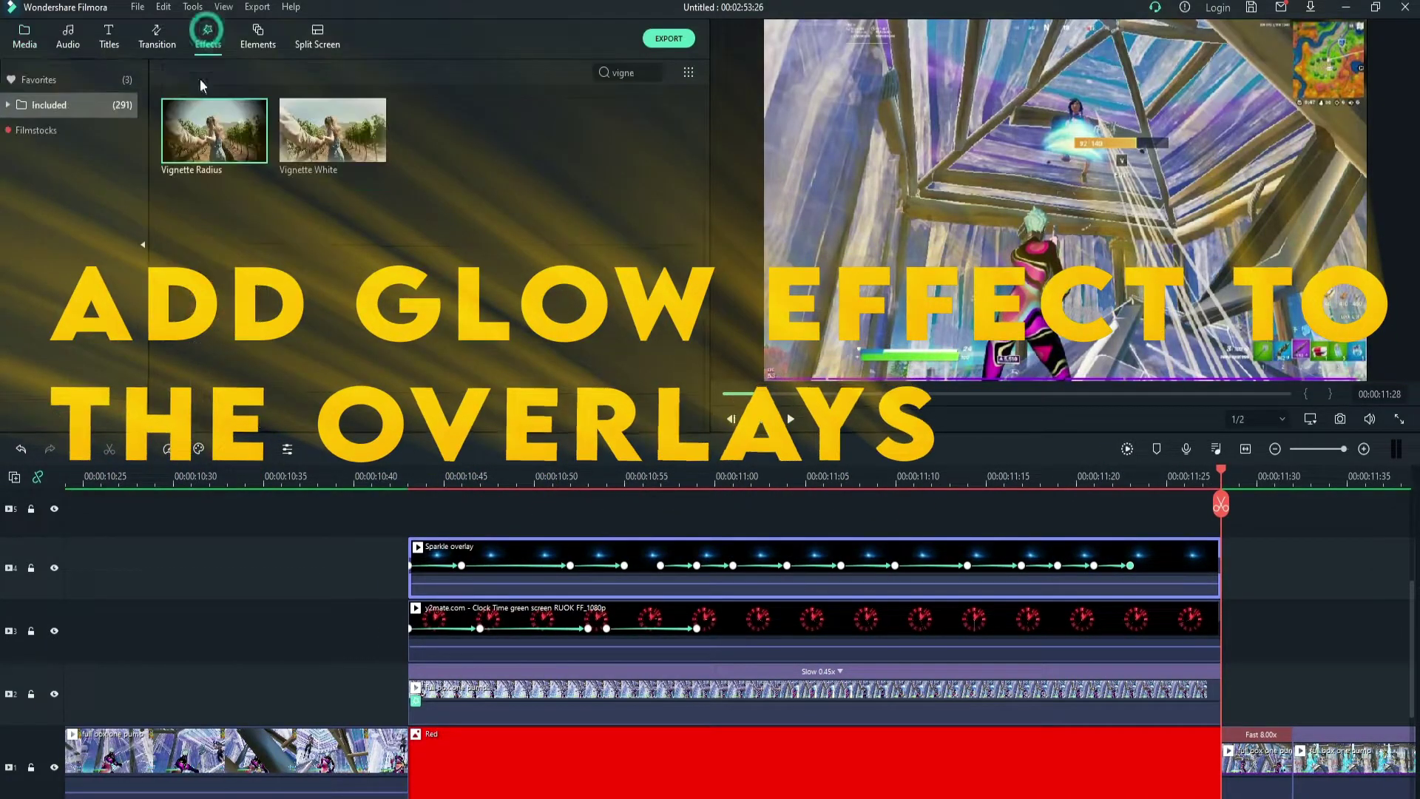
Apply the favorite Glow effect to both the Sparkle overlay and the clock overlay
click(65, 80)
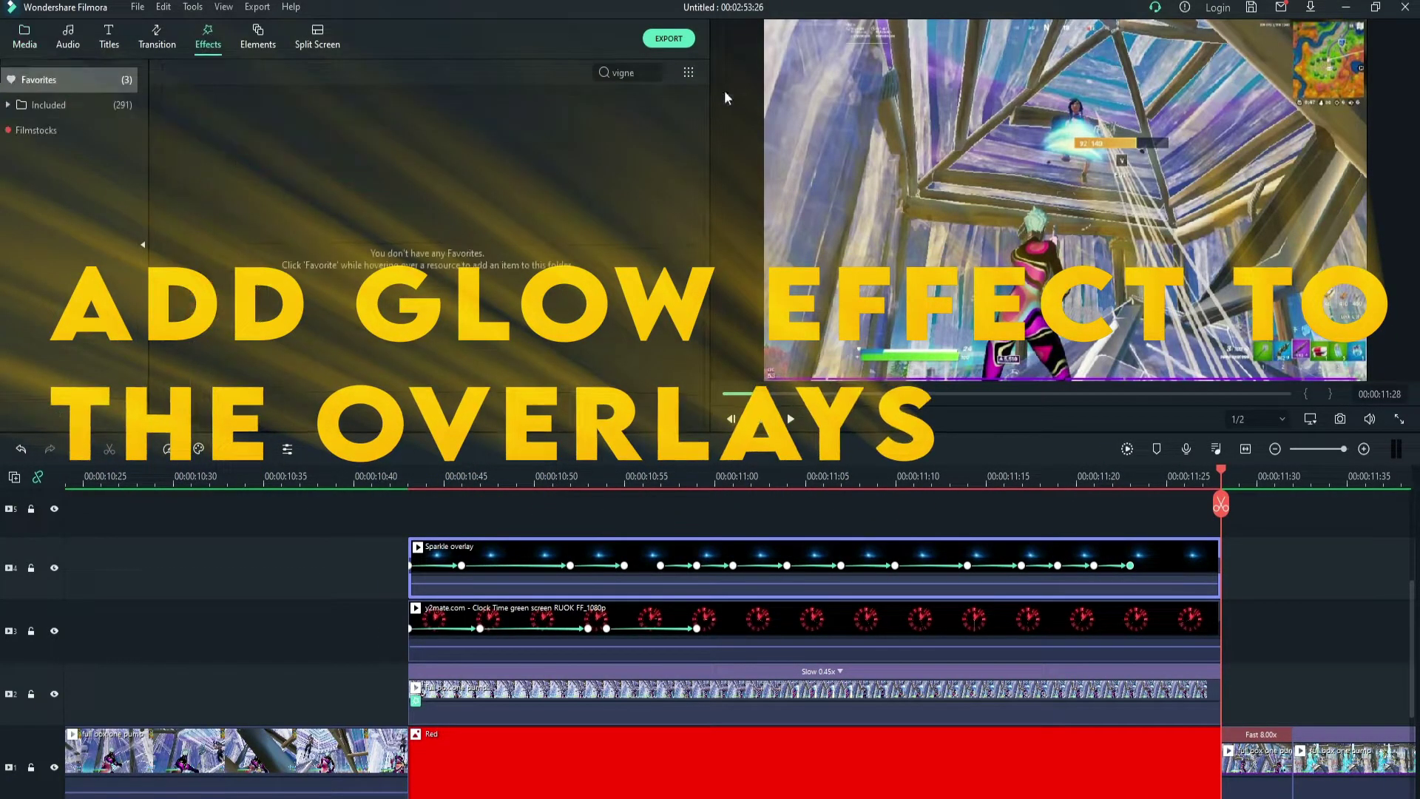
click(653, 72)
drag(355, 130, 480, 564)
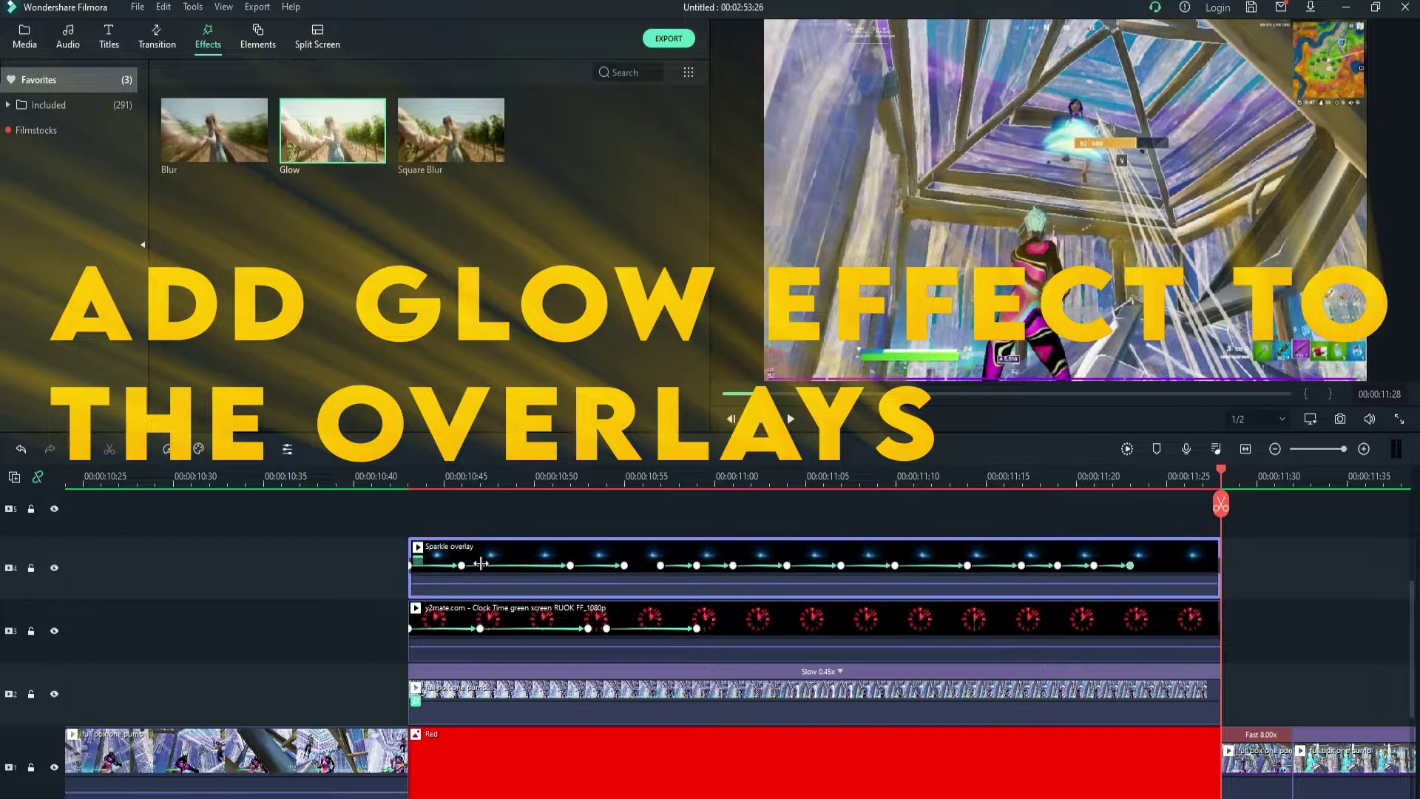
drag(330, 141, 447, 614)
Render the preview and play the slow-motion section to review the glowing overlays
click(608, 474)
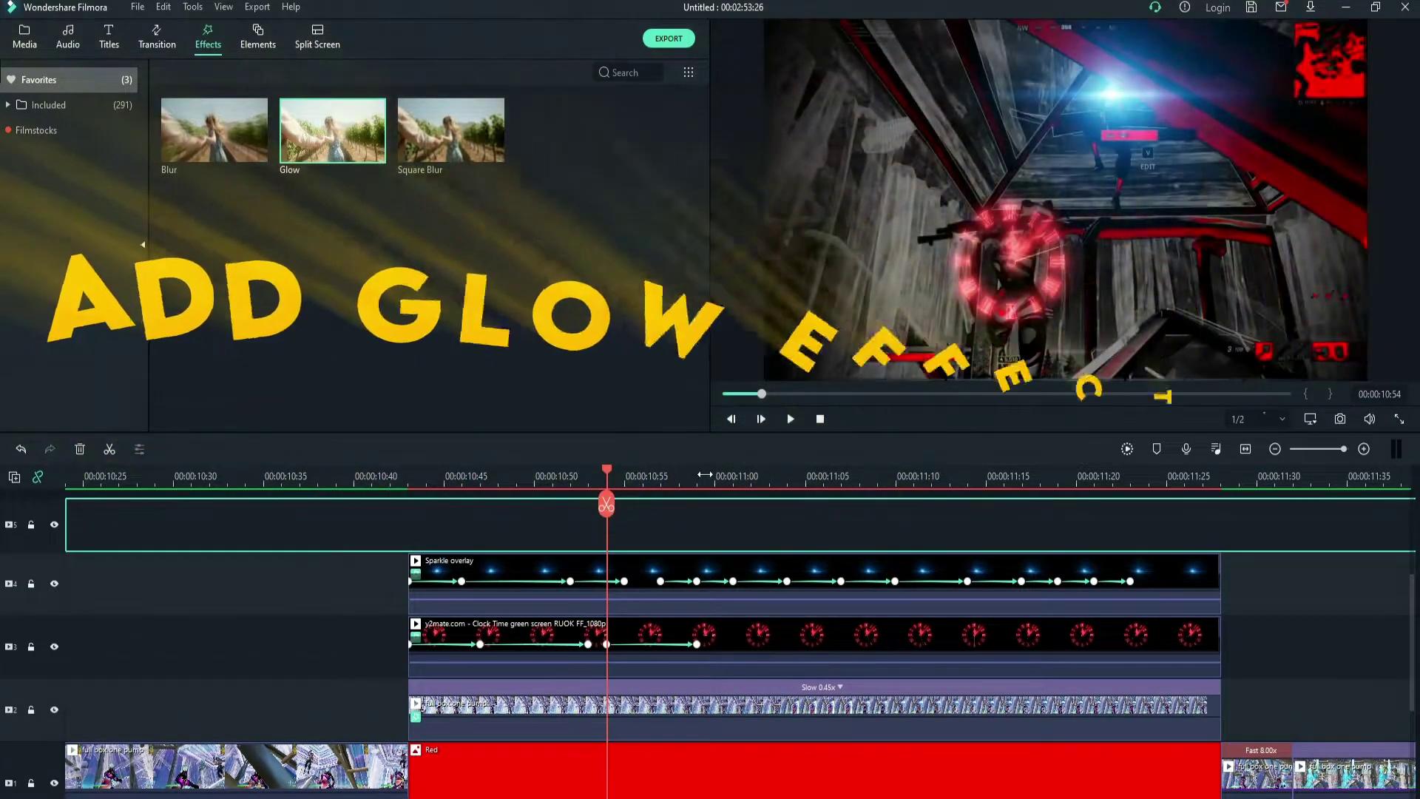
drag(713, 481, 669, 492)
scroll(668, 492, down, 2)
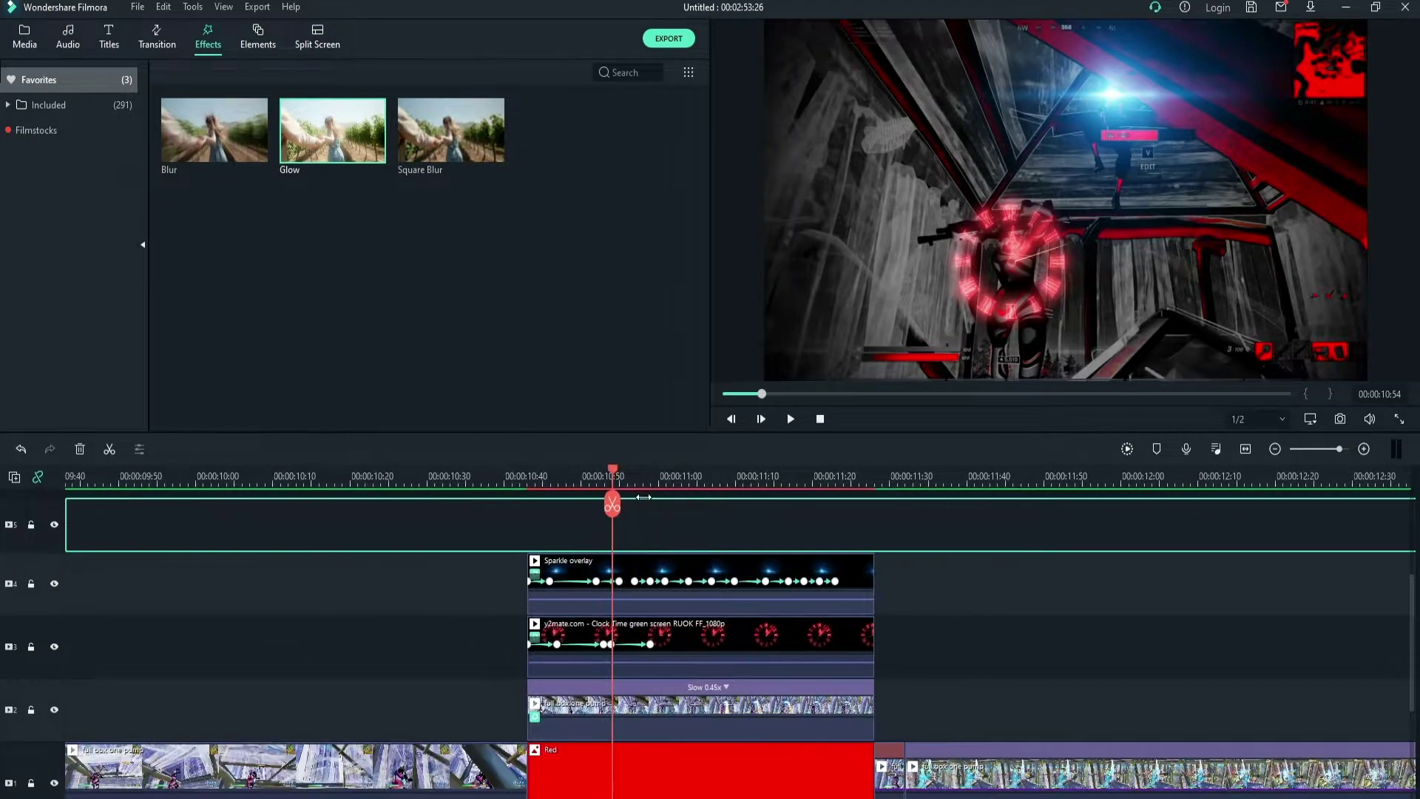
click(1122, 452)
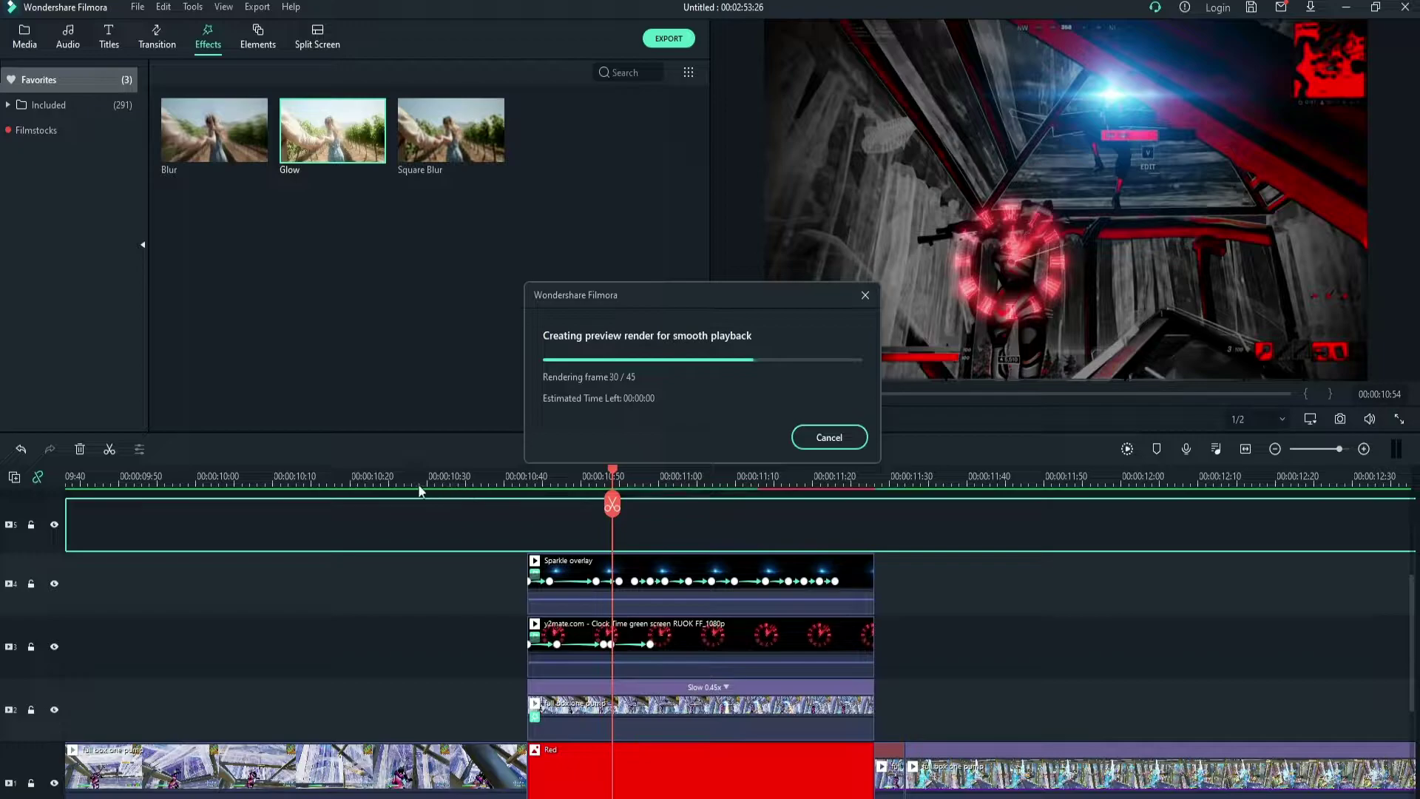
click(311, 481)
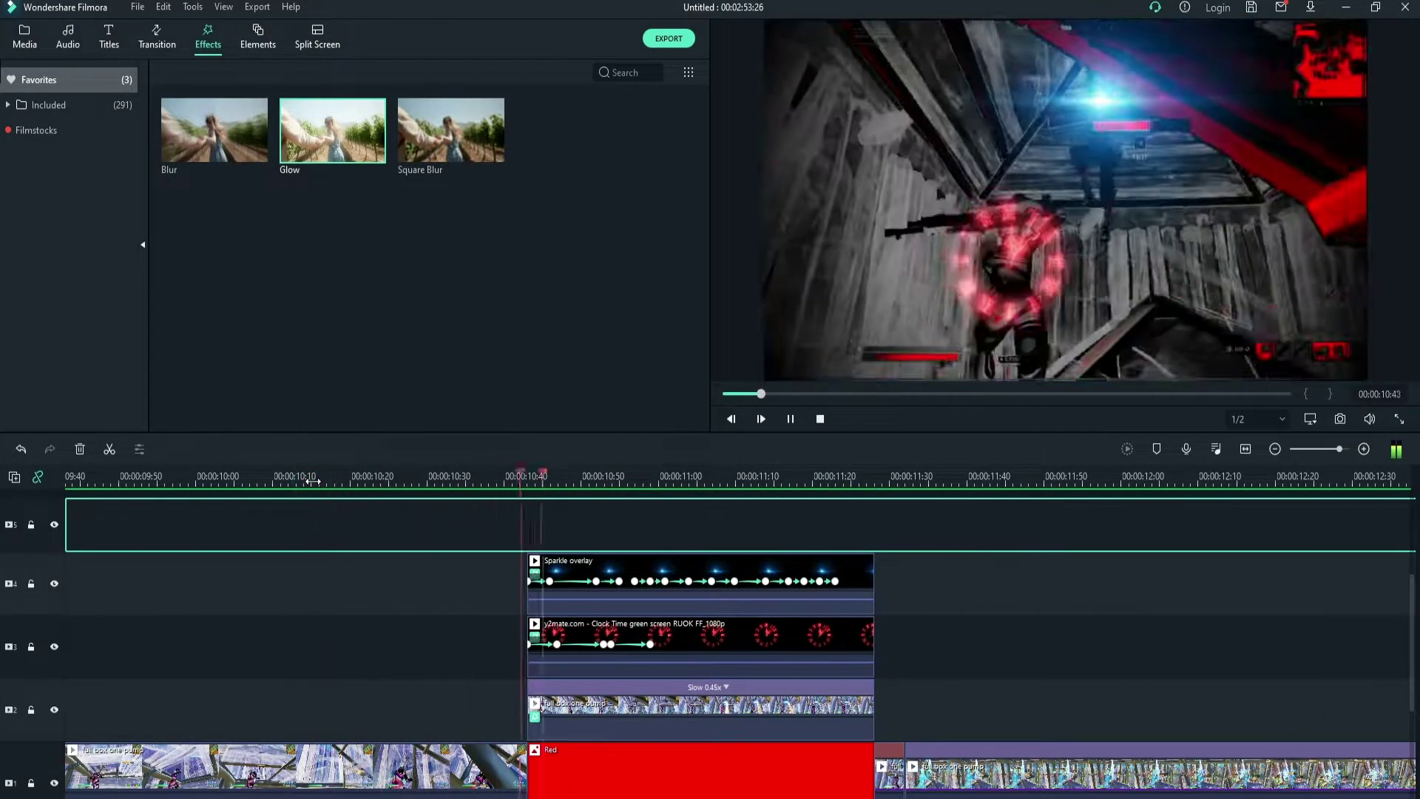
key(space)
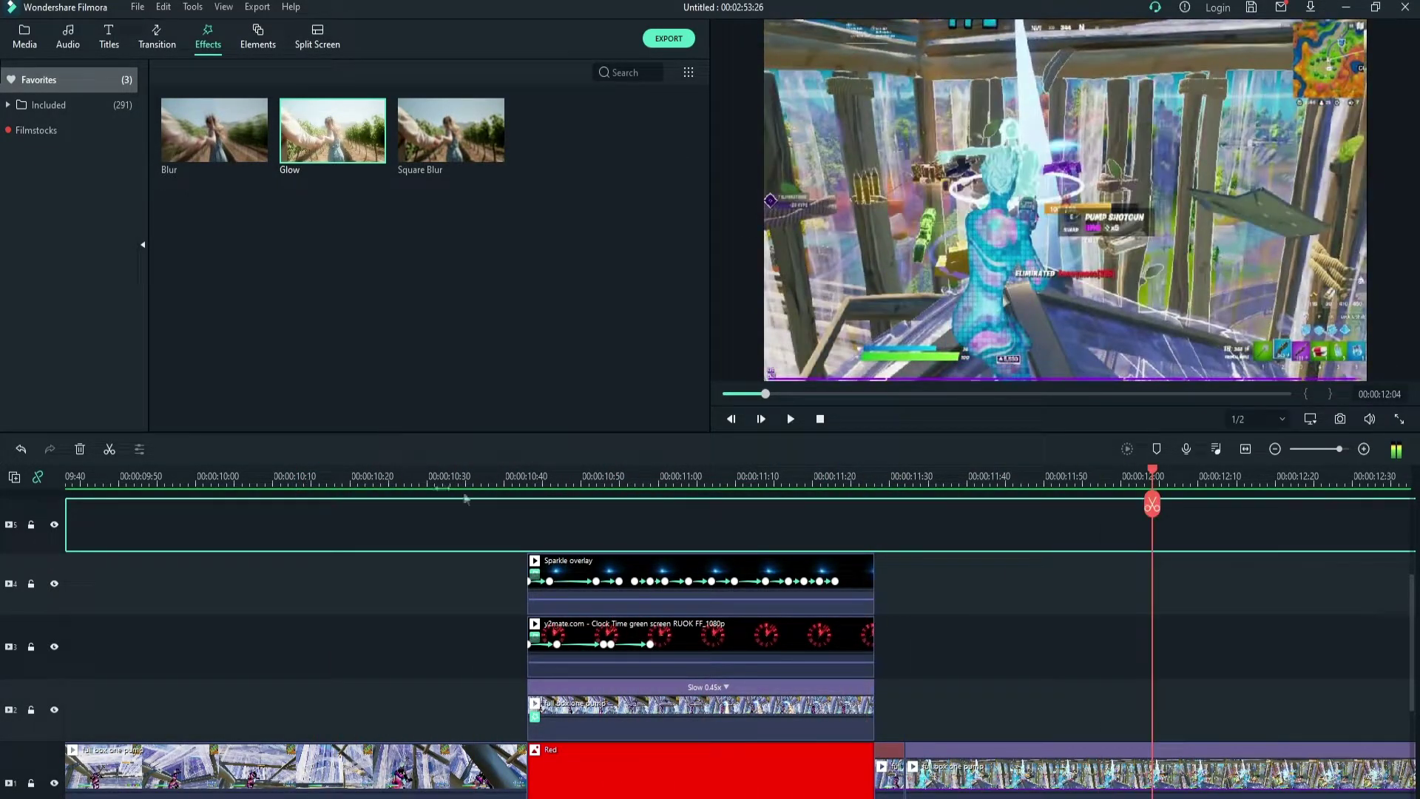
Add the Extreme shake filter on the track above the Sparkle overlay and trim it to the slow-motion clip's length
click(632, 475)
drag(837, 486, 608, 444)
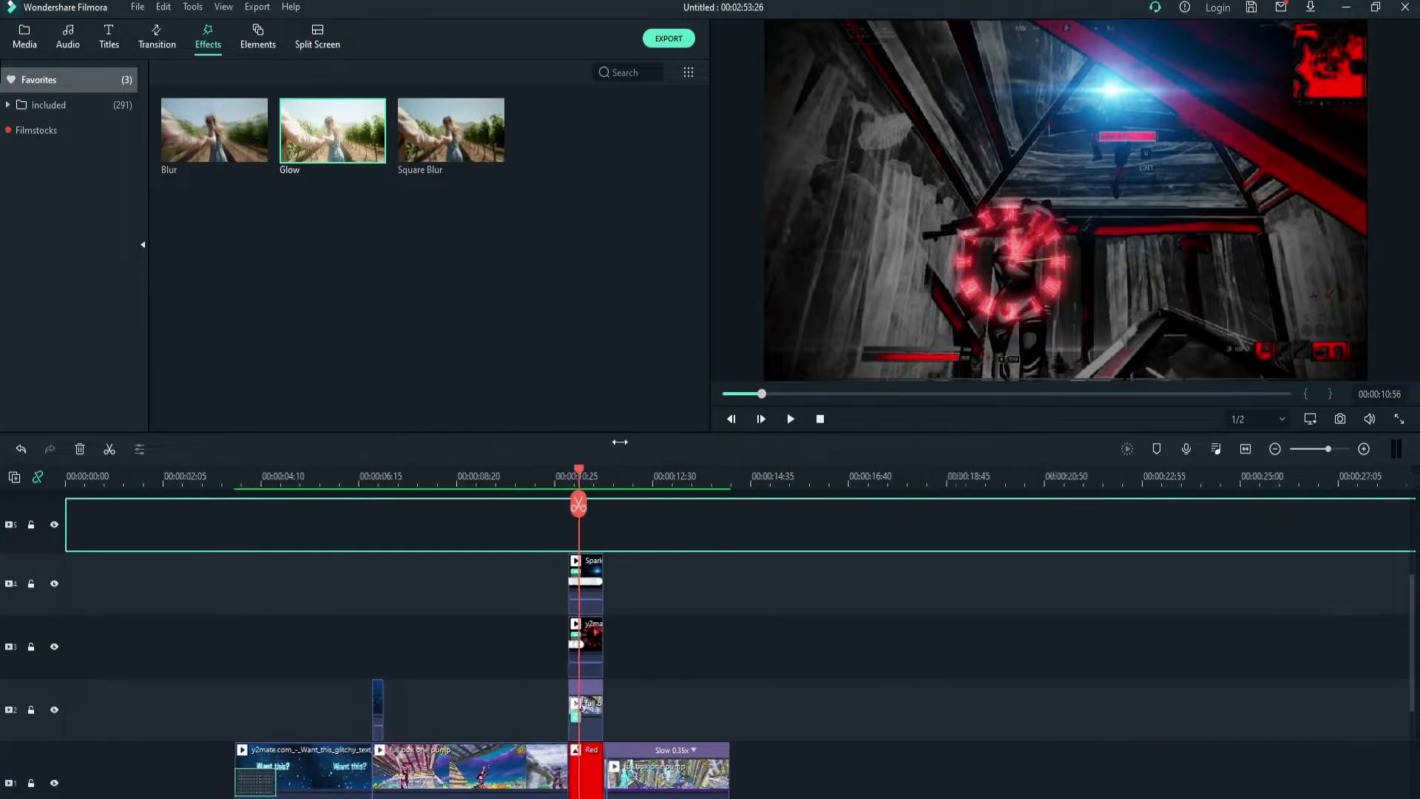
key(ctrl+plus)
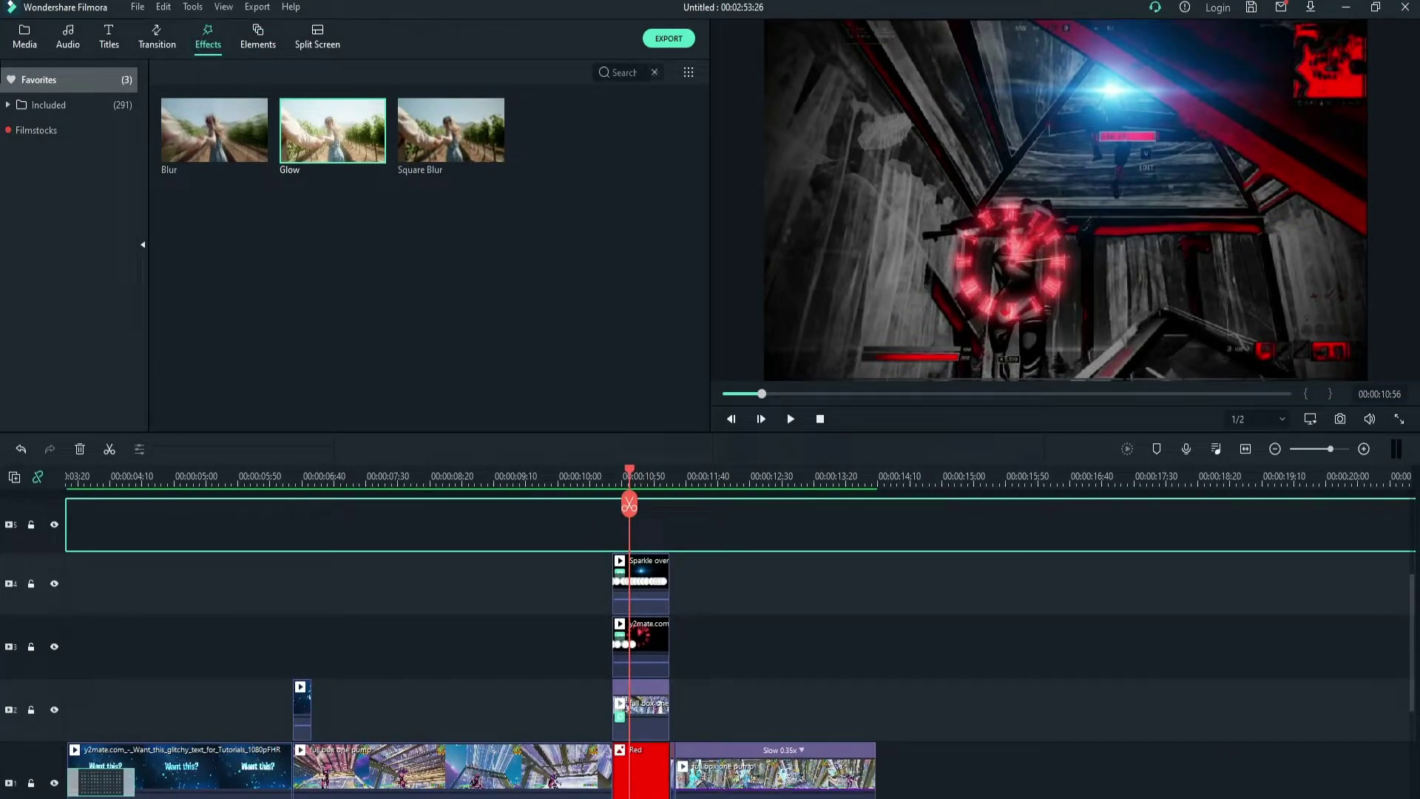
click(67, 103)
click(70, 122)
click(78, 155)
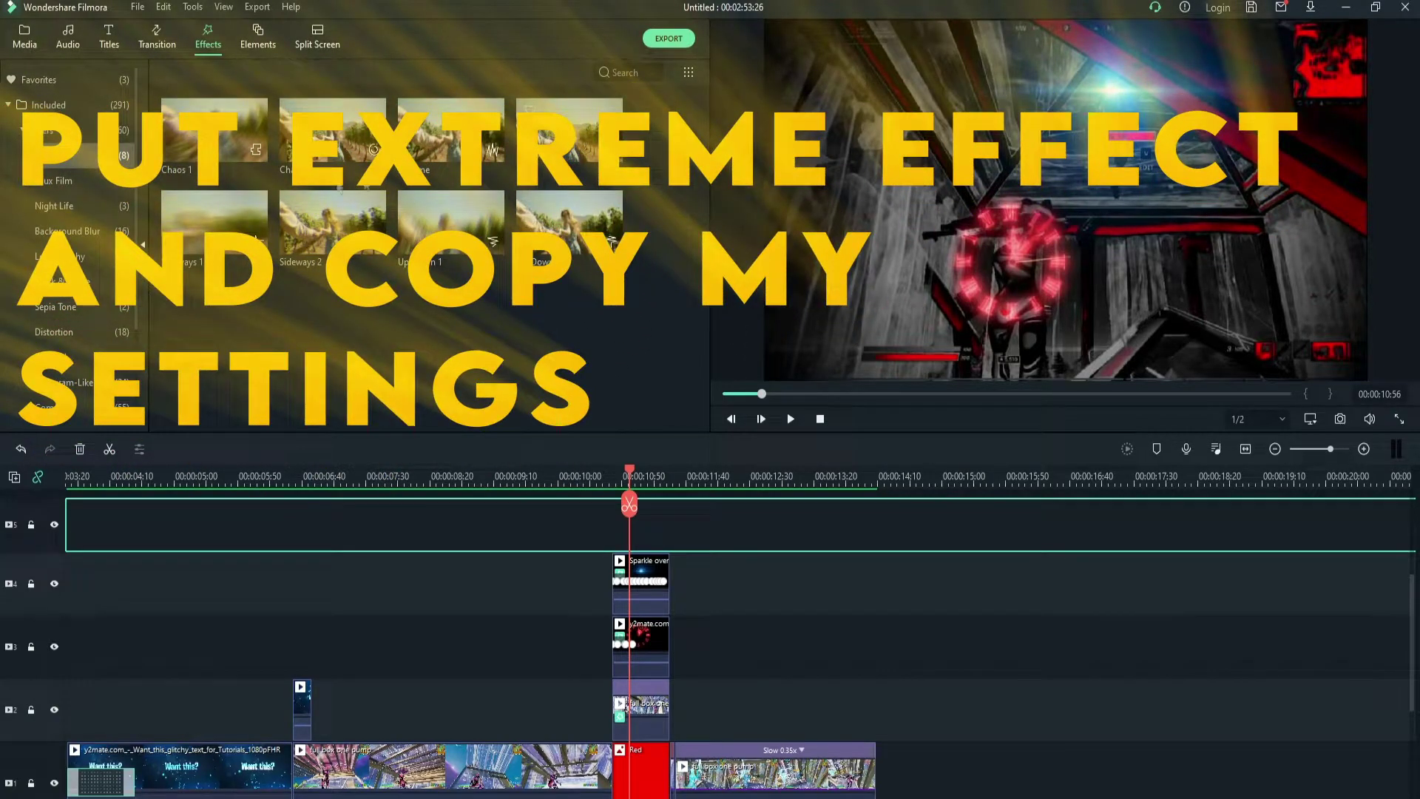
drag(488, 503, 611, 551)
drag(995, 547, 669, 521)
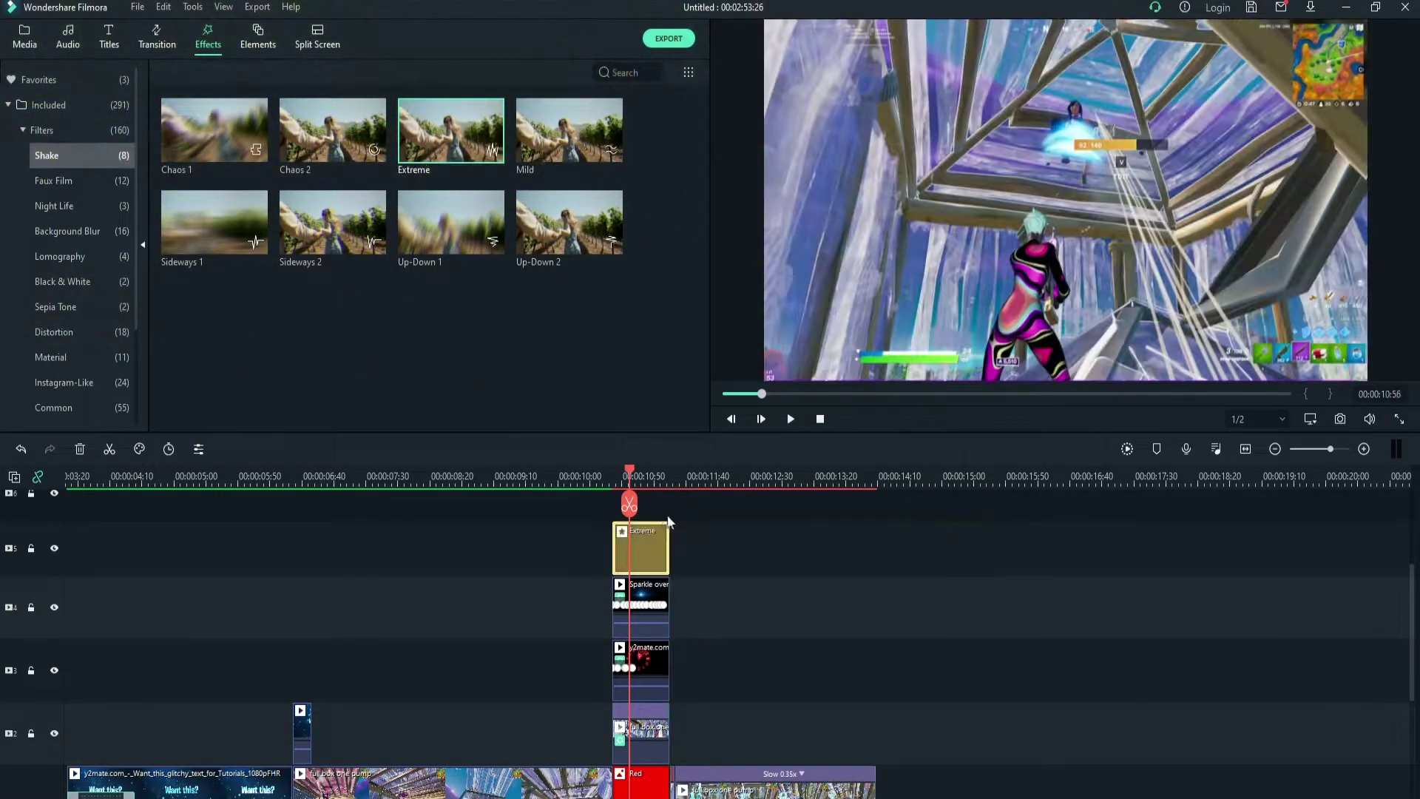
Set the Extreme effect's Position X and Position Y to 0.01 each
double_click(646, 544)
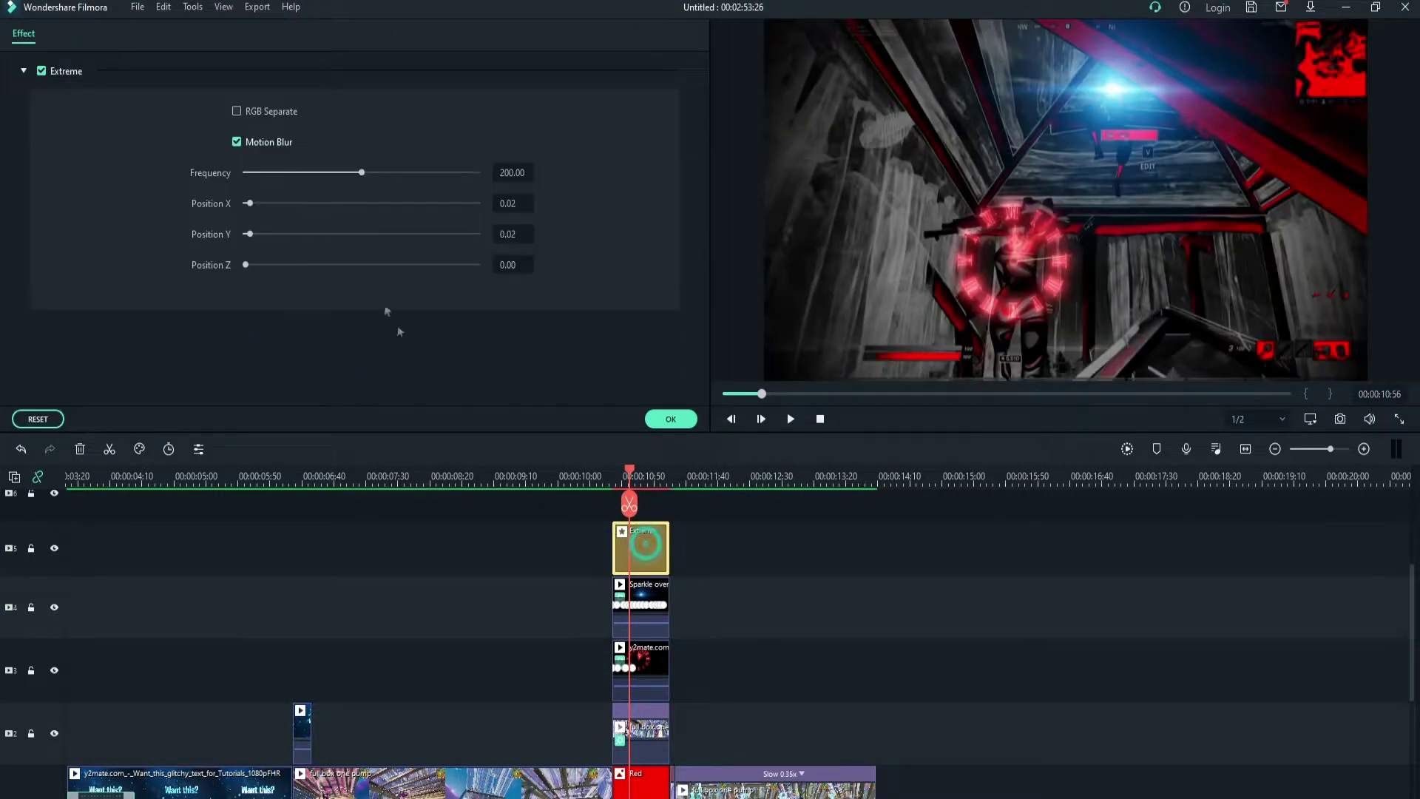
click(521, 203)
text(.01)
key(Return)
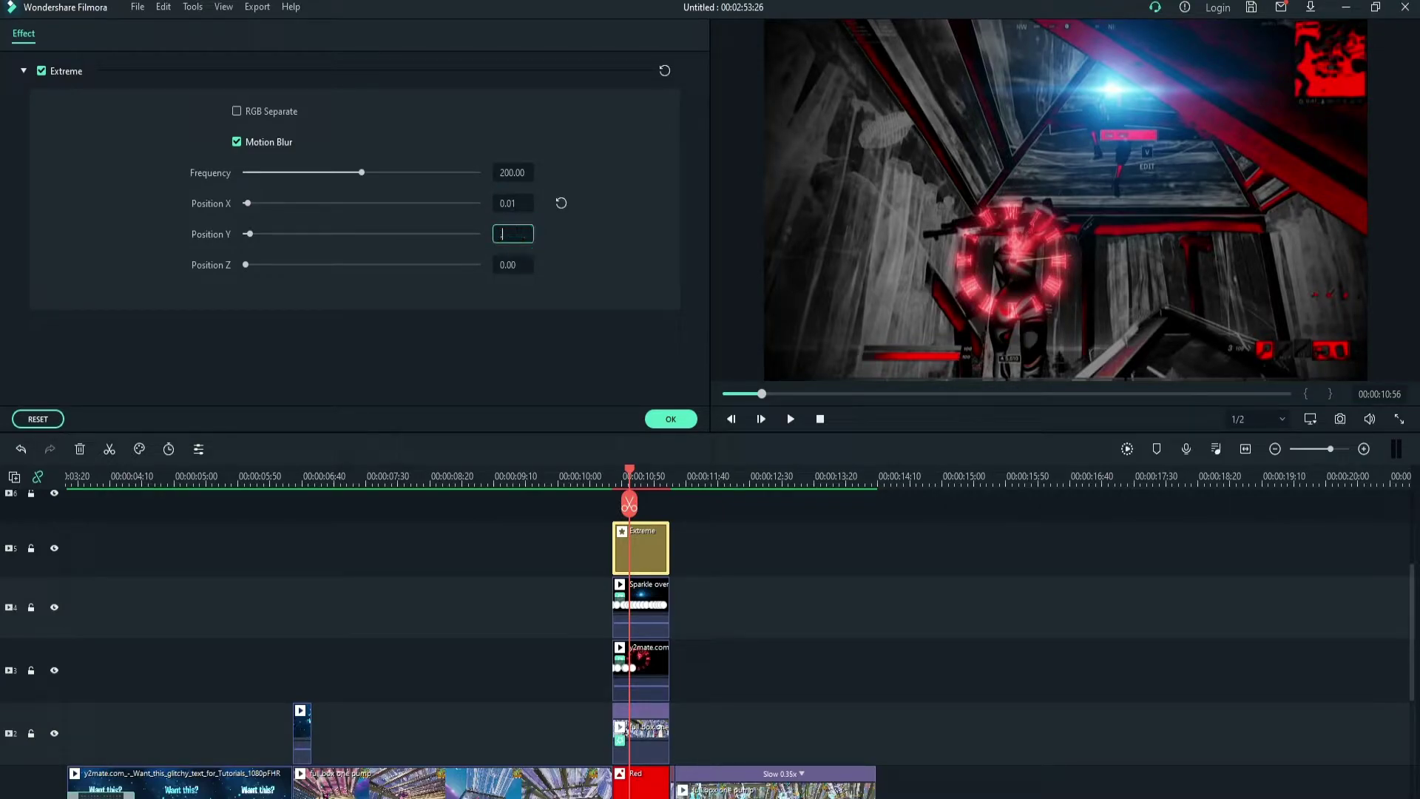
text(.01)
key(Return)
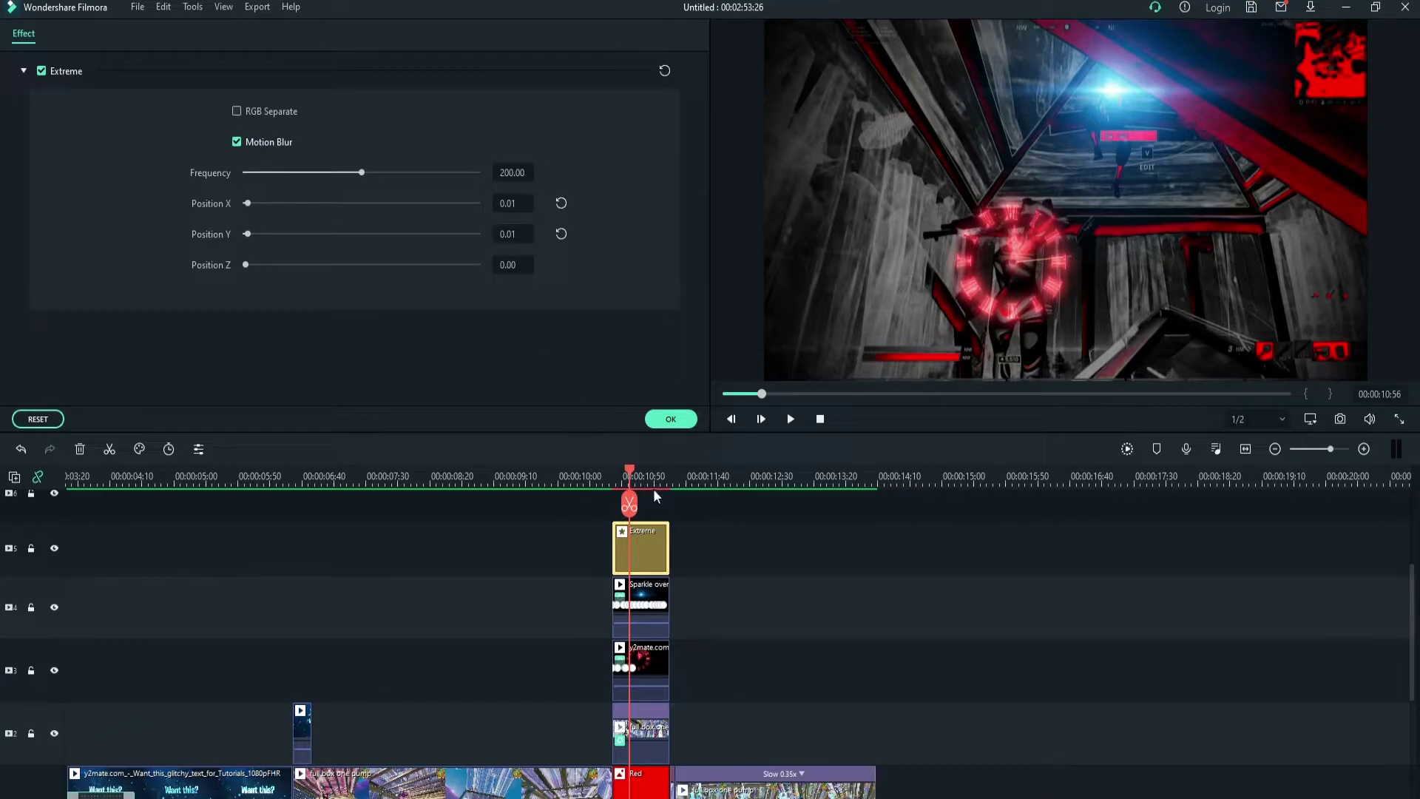
Copy the four Mild and Up-Down 1 shake effects from the finished example further along the timeline and paste them at 00:00:14:08
drag(669, 483, 400, 471)
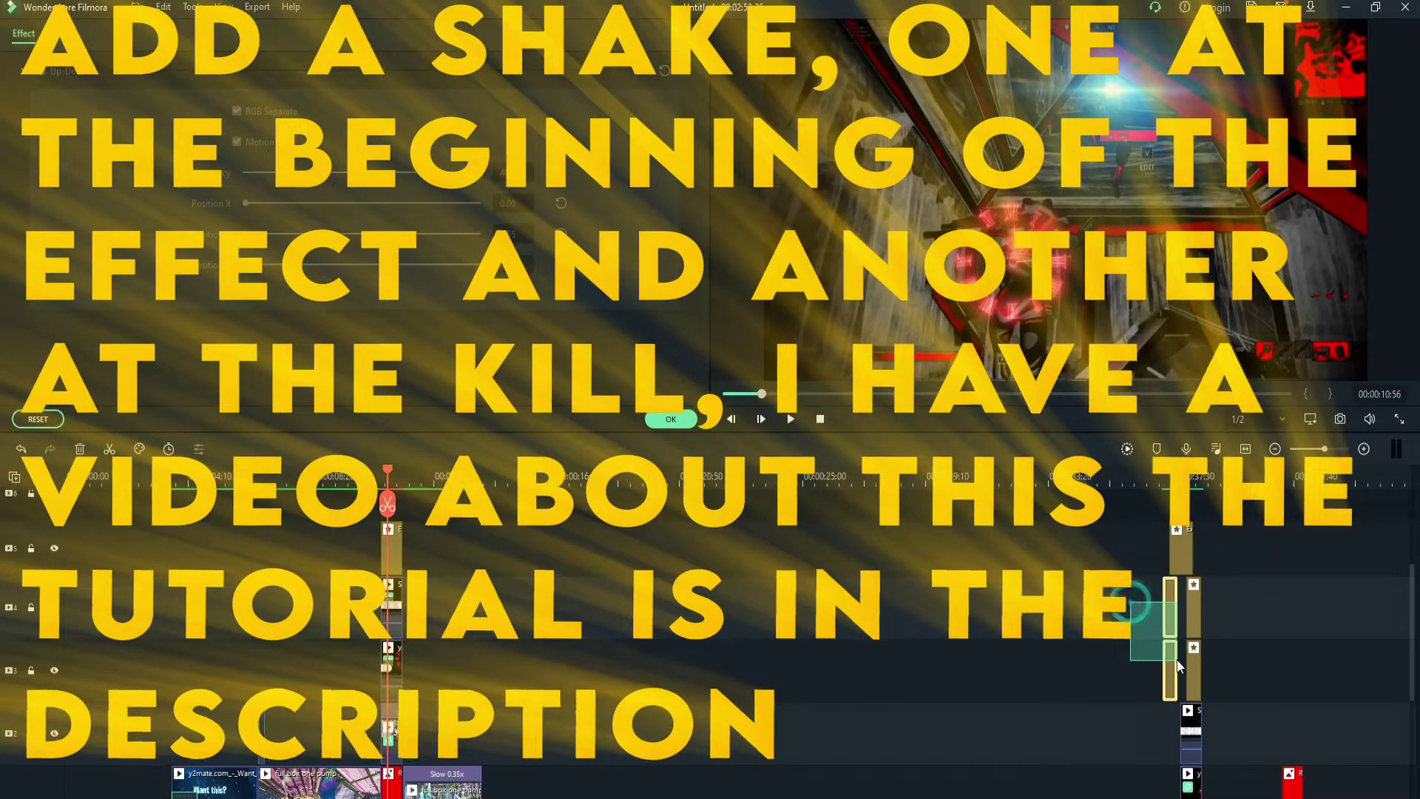
drag(1130, 601, 1202, 666)
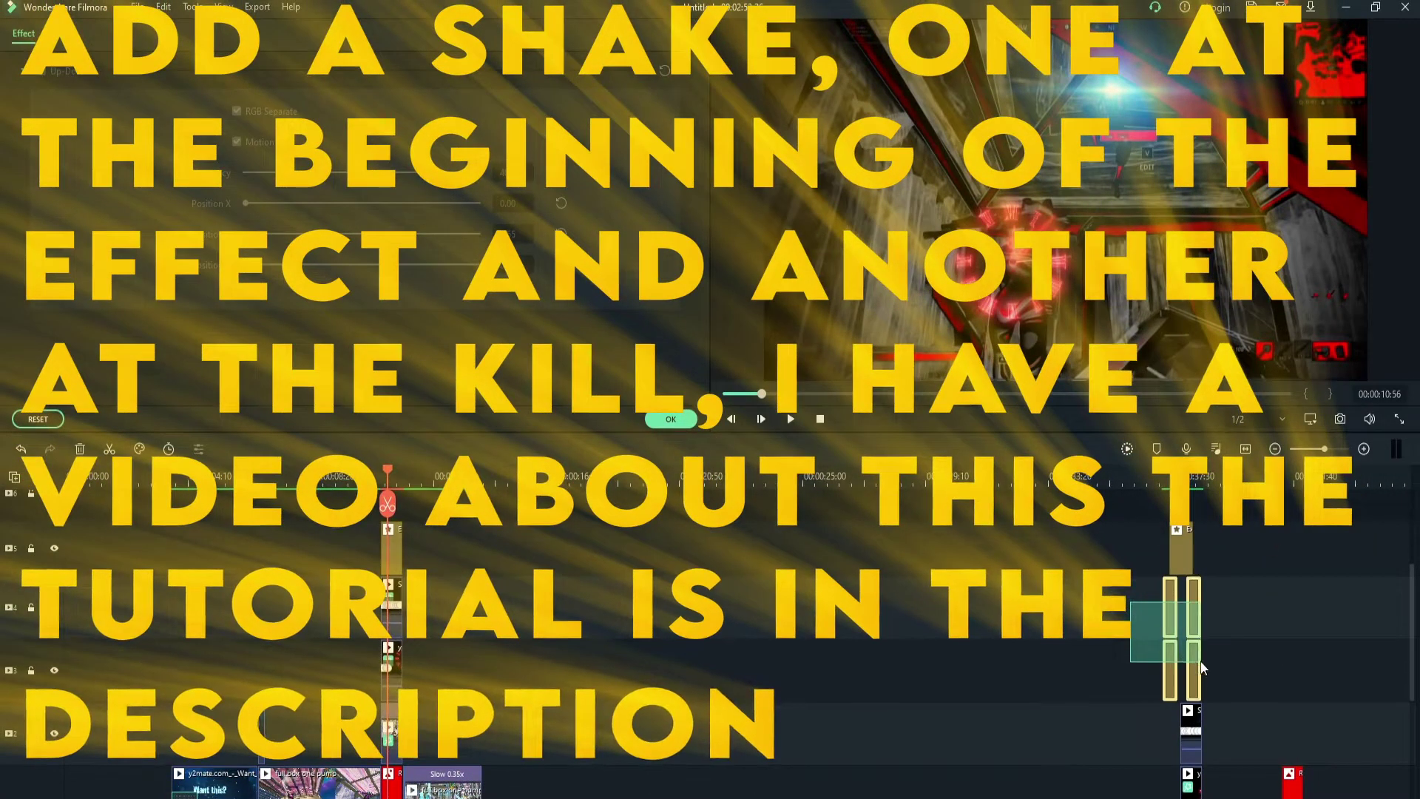
click(302, 468)
scroll(363, 517, up, 1)
click(482, 480)
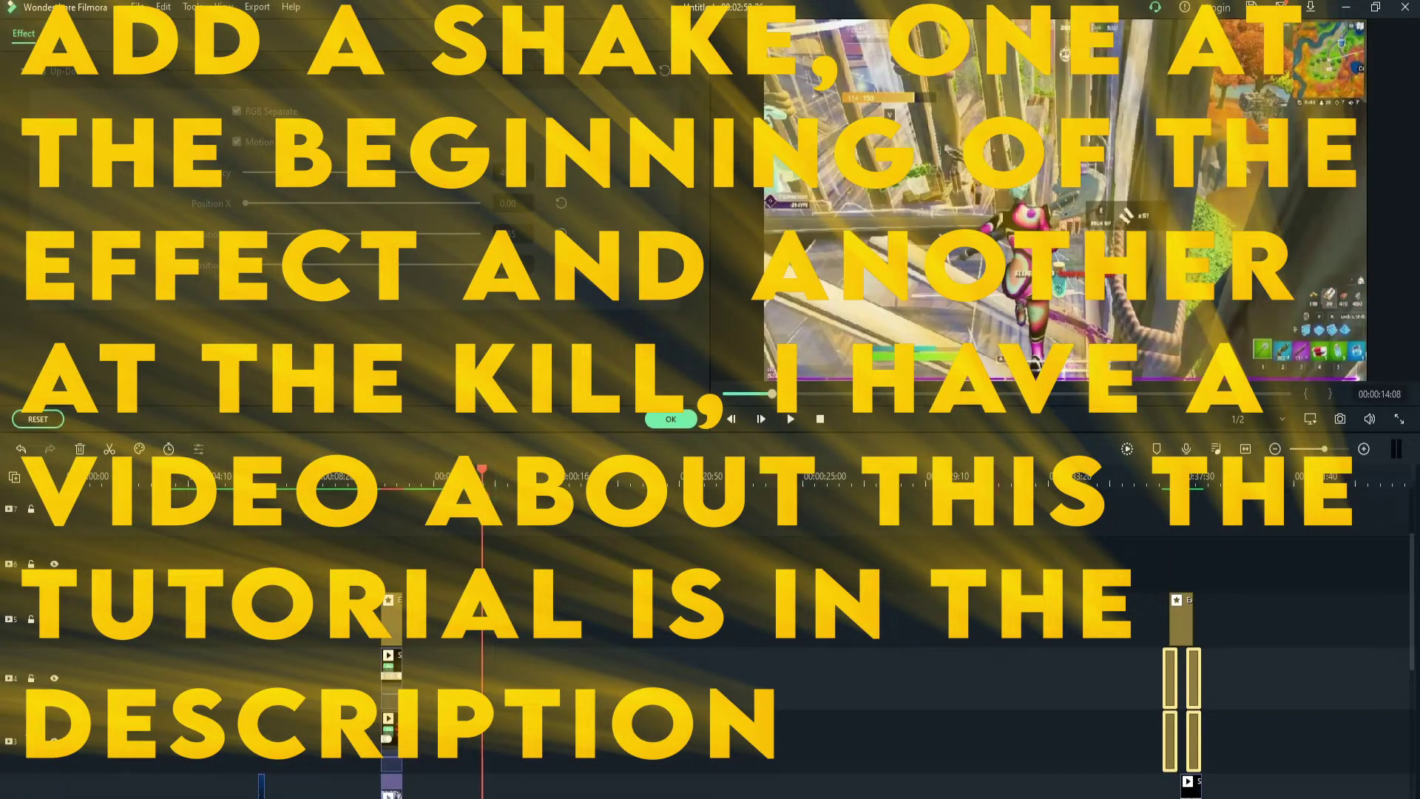
key(ctrl+v)
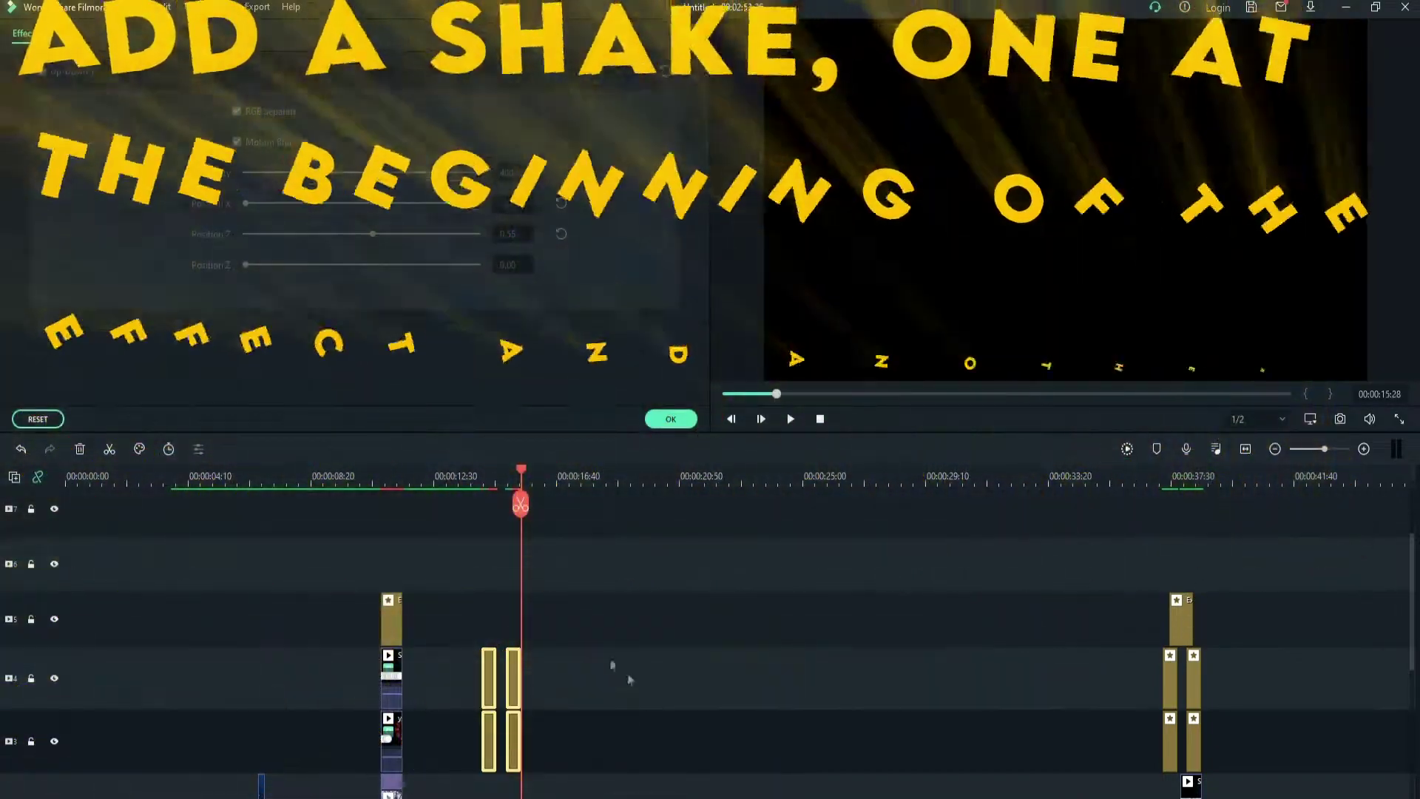
Move the pasted shake effects above the Extreme effect, with one pair around each end of the slow-motion clip
click(483, 674)
drag(486, 667, 793, 583)
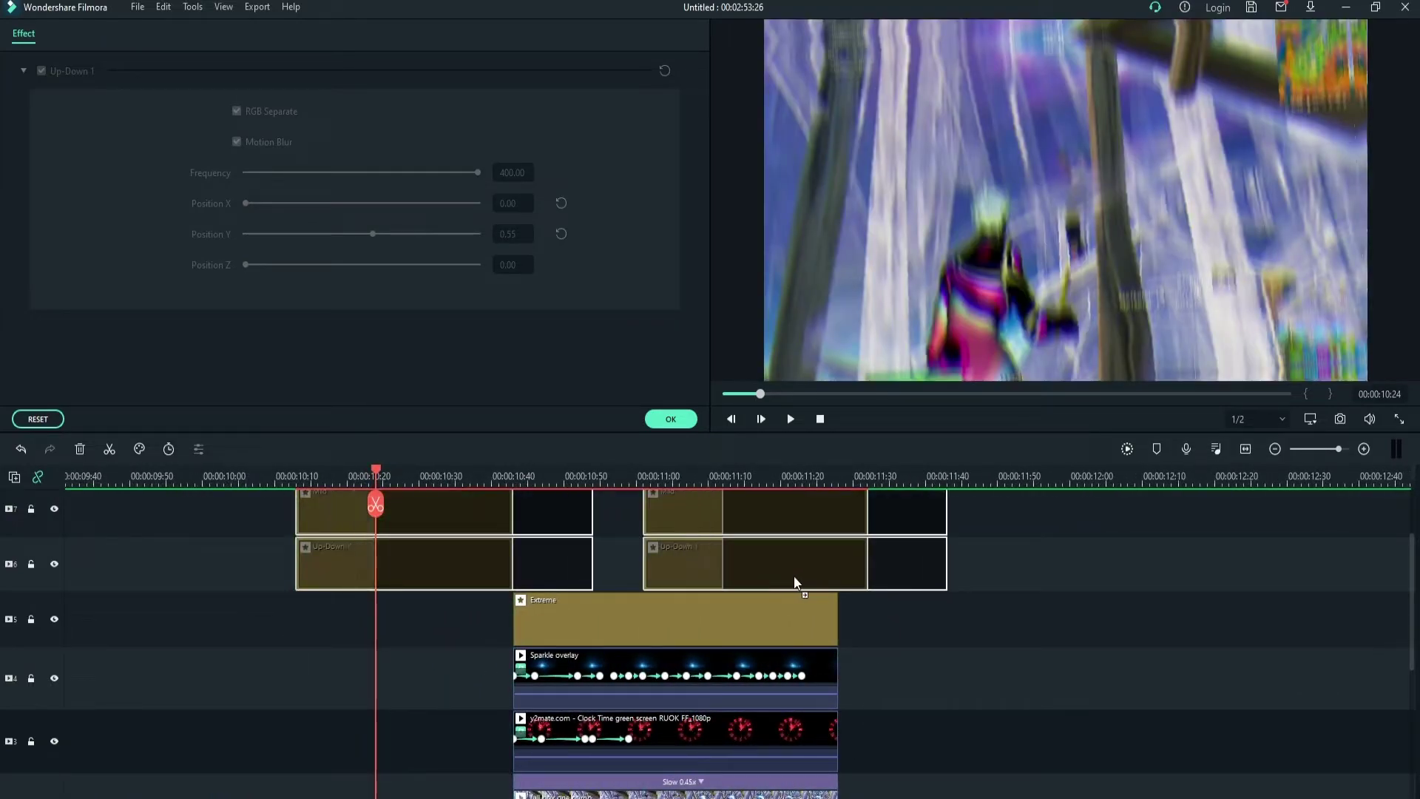
click(845, 478)
scroll(882, 547, down, 2)
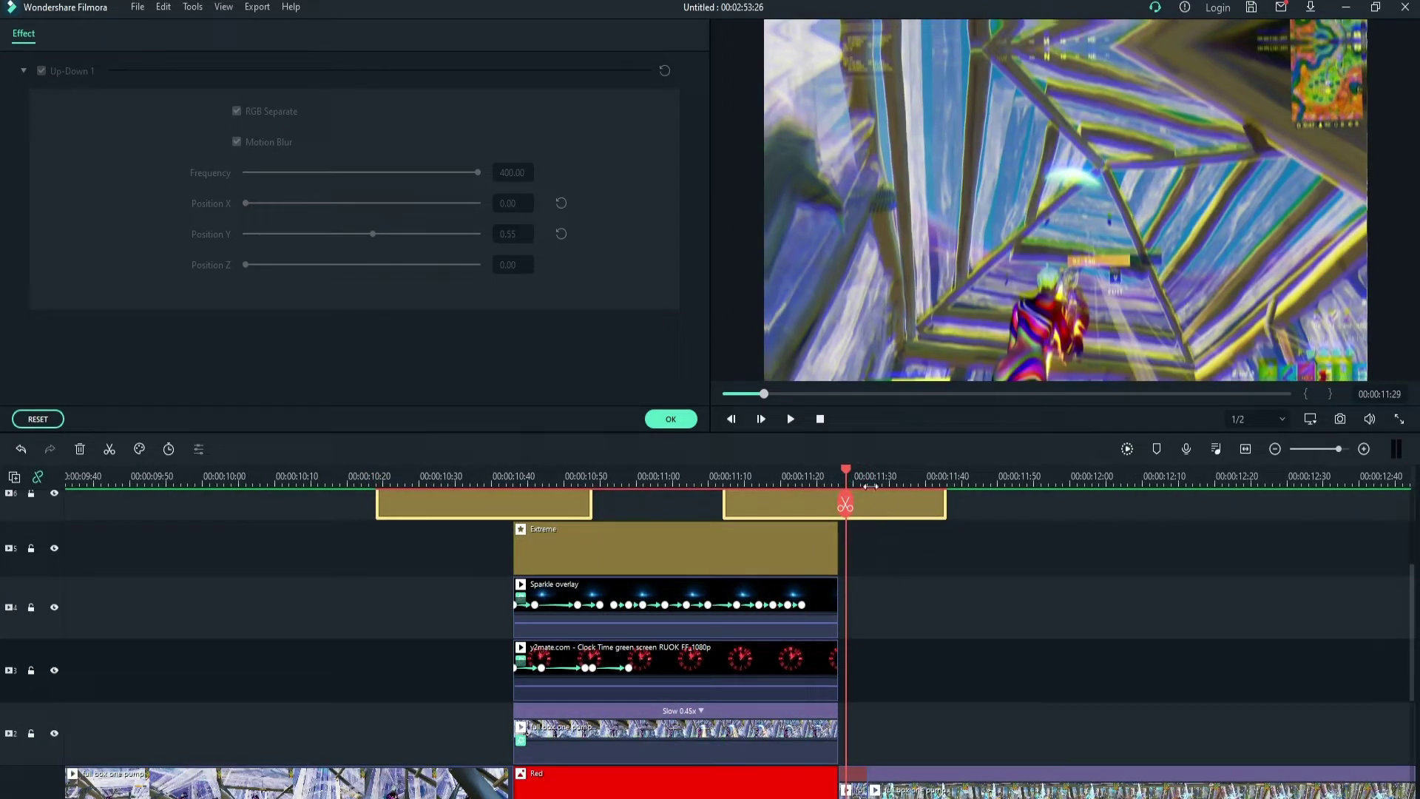
click(868, 481)
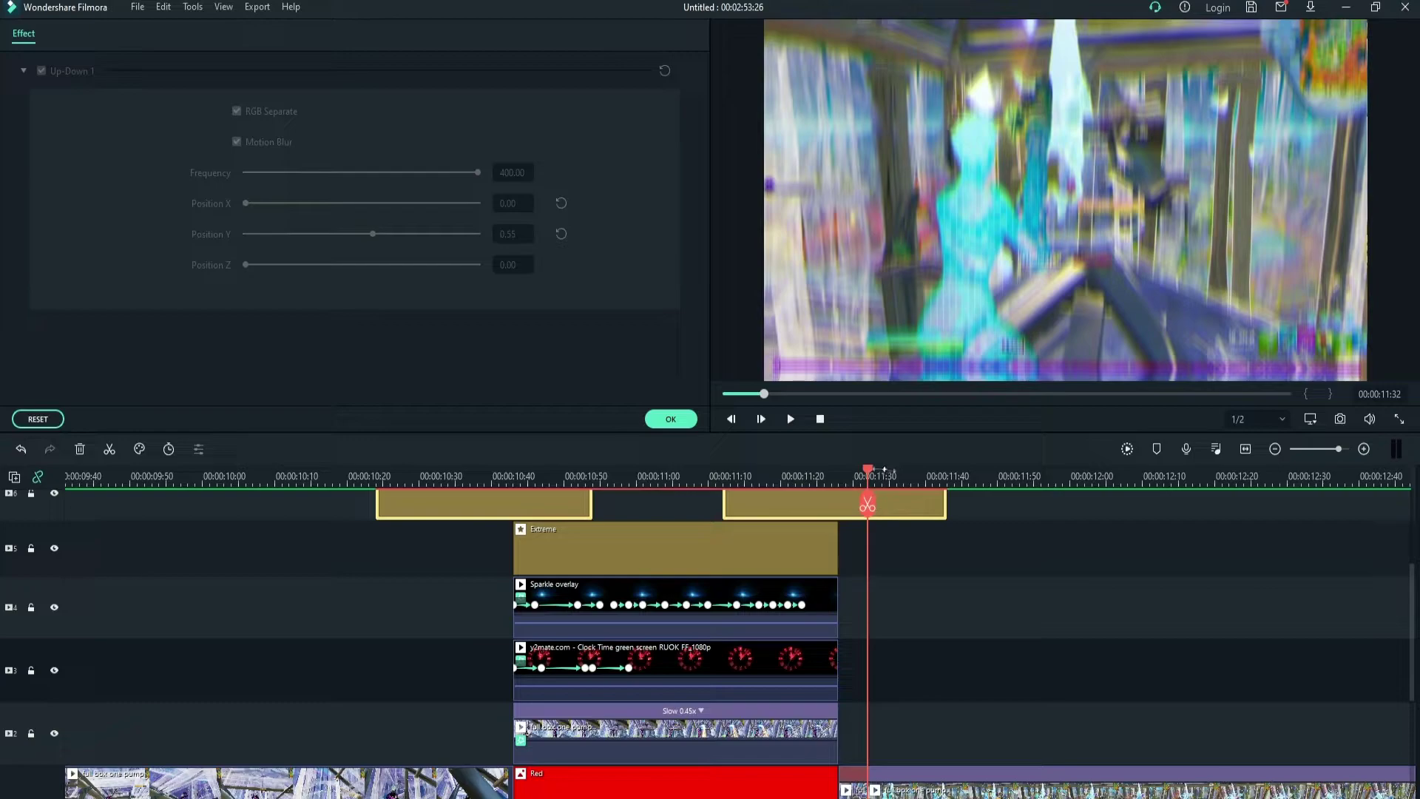
Shift the first Mild and Up-Down 1 pair slightly later so it is centred on the slow-motion clip's start
drag(585, 480, 571, 483)
scroll(549, 570, up, 1)
click(455, 579)
scroll(414, 526, up, 1)
drag(409, 530, 473, 602)
drag(507, 605, 534, 606)
Render the preview, play the slow-motion section with its shake effects, and close the effect settings
drag(541, 482, 802, 467)
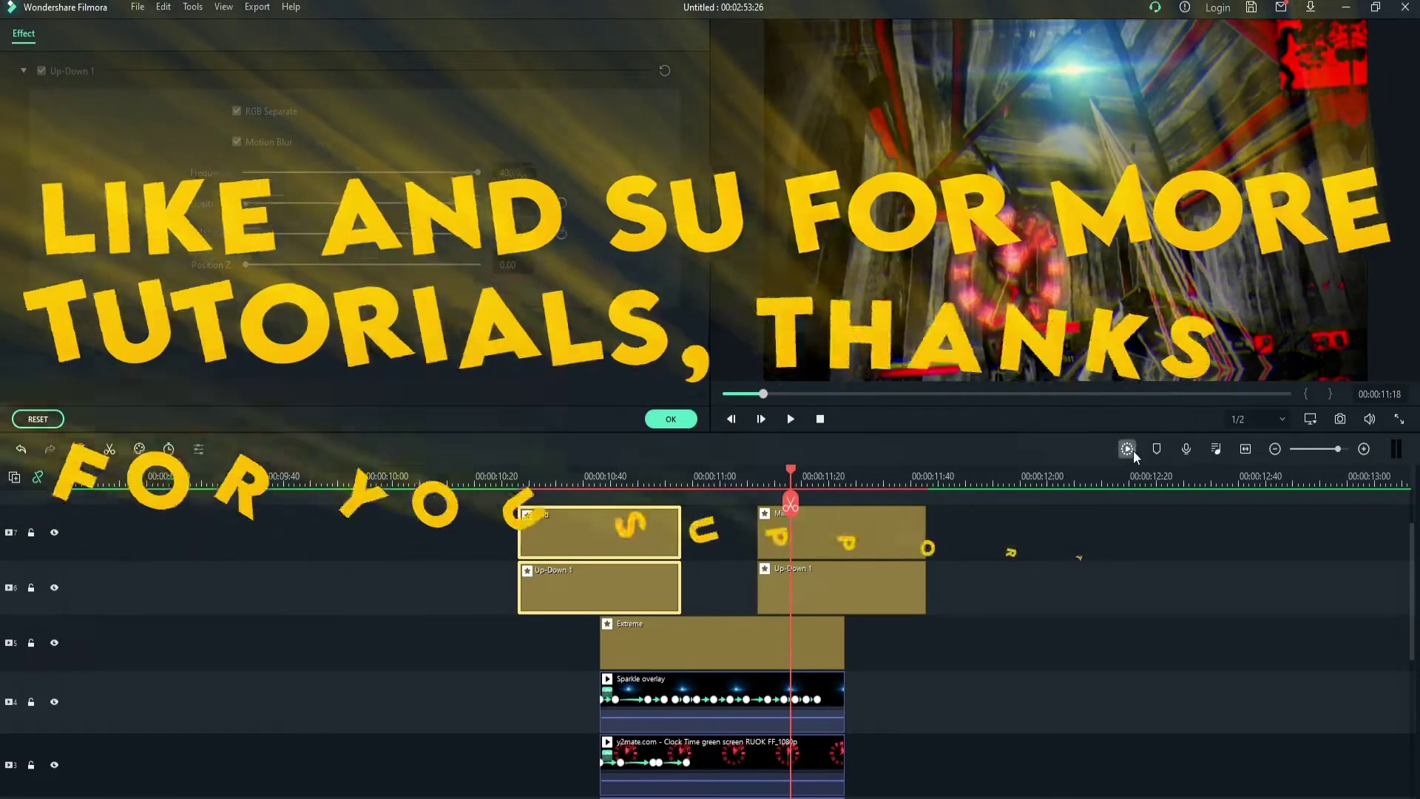
click(1129, 449)
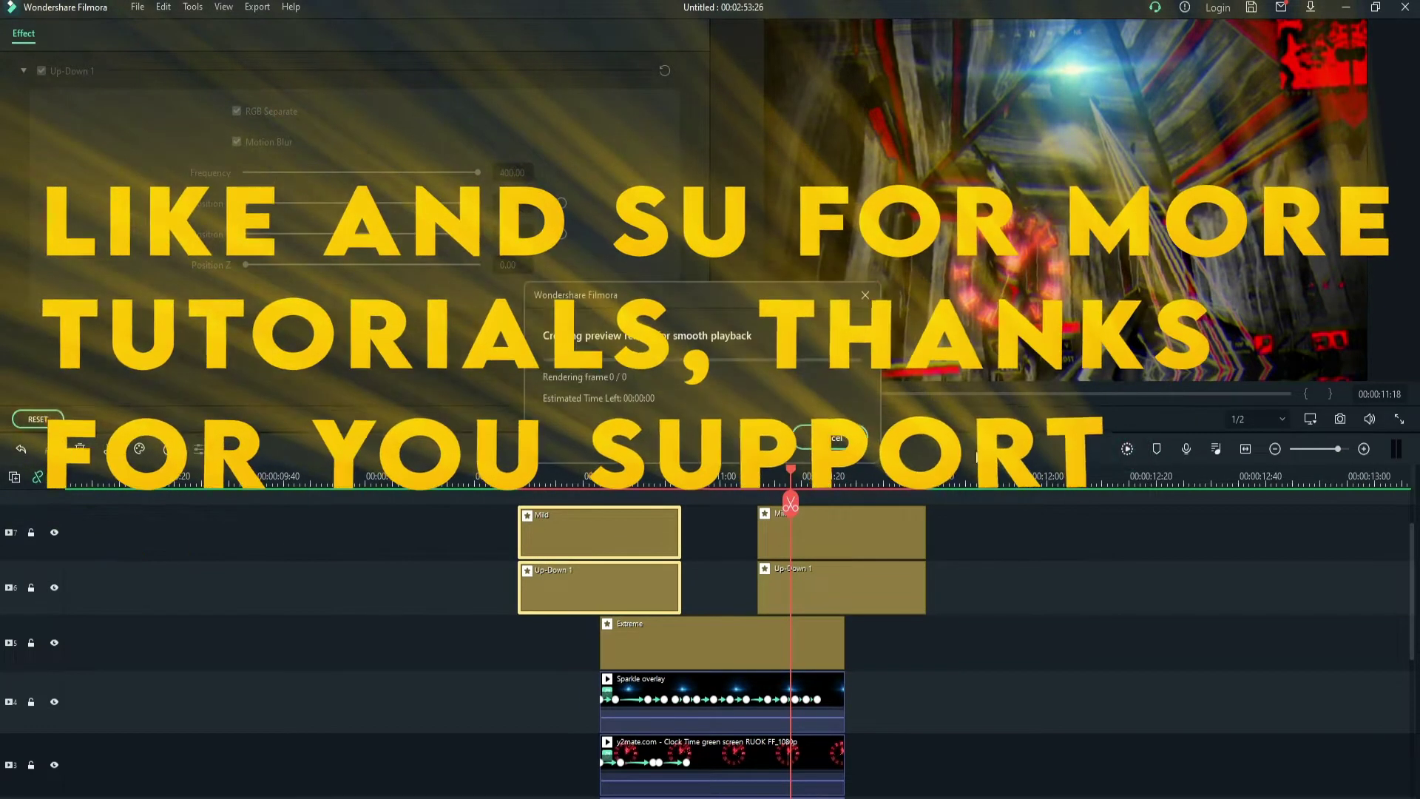
click(377, 478)
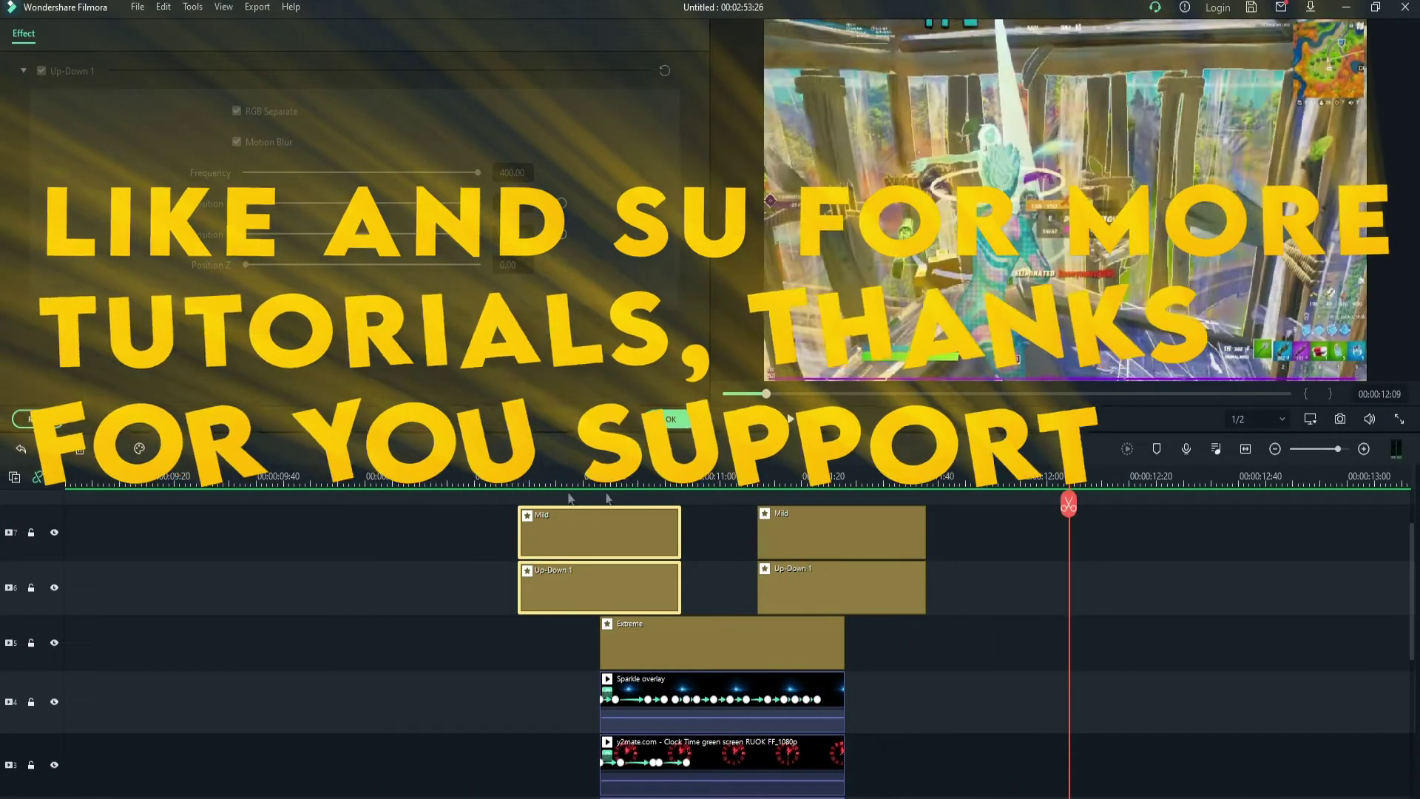
click(688, 423)
Play the sequence from shortly before the slow-motion section to review the finished effect
scroll(716, 573, down, 3)
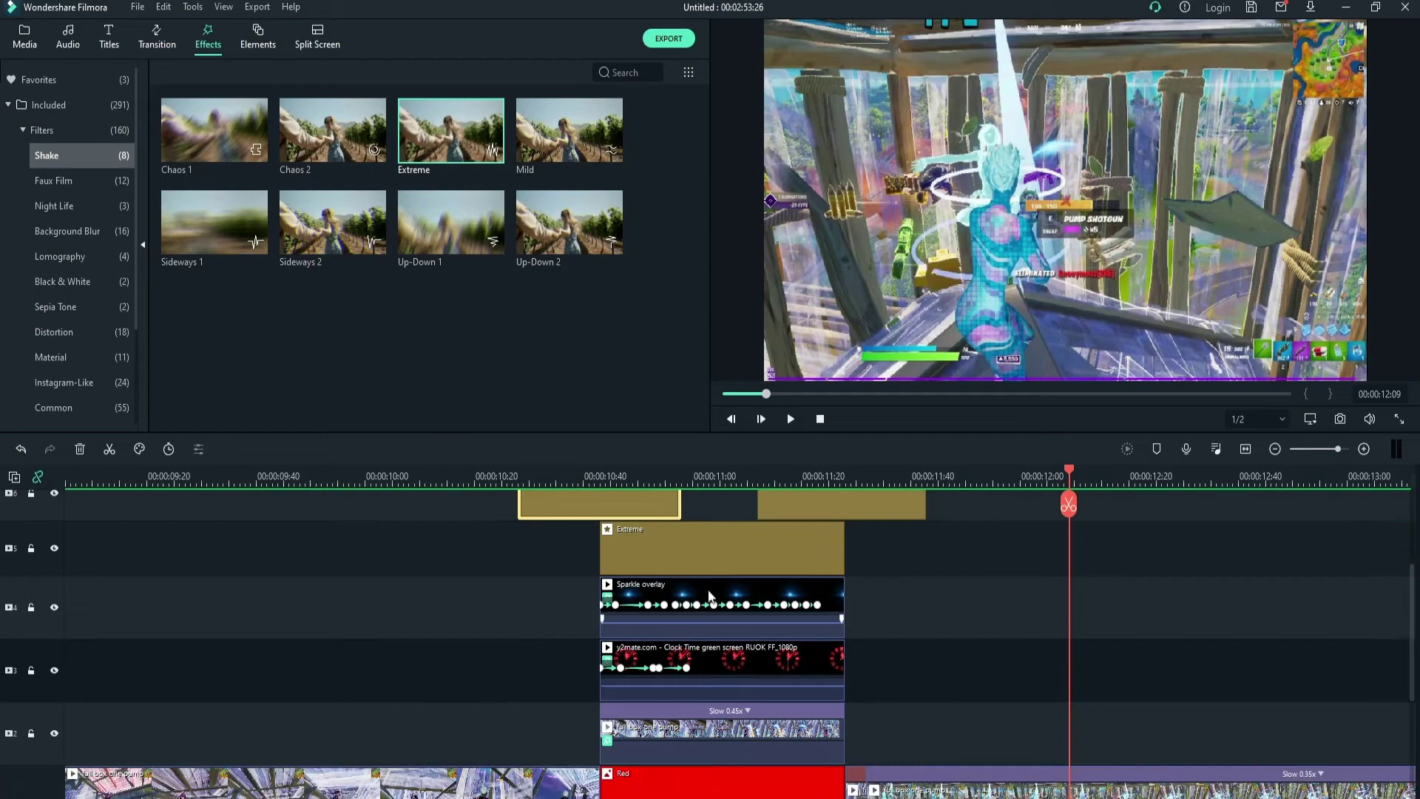
scroll(708, 596, down, 3)
scroll(708, 592, up, 2)
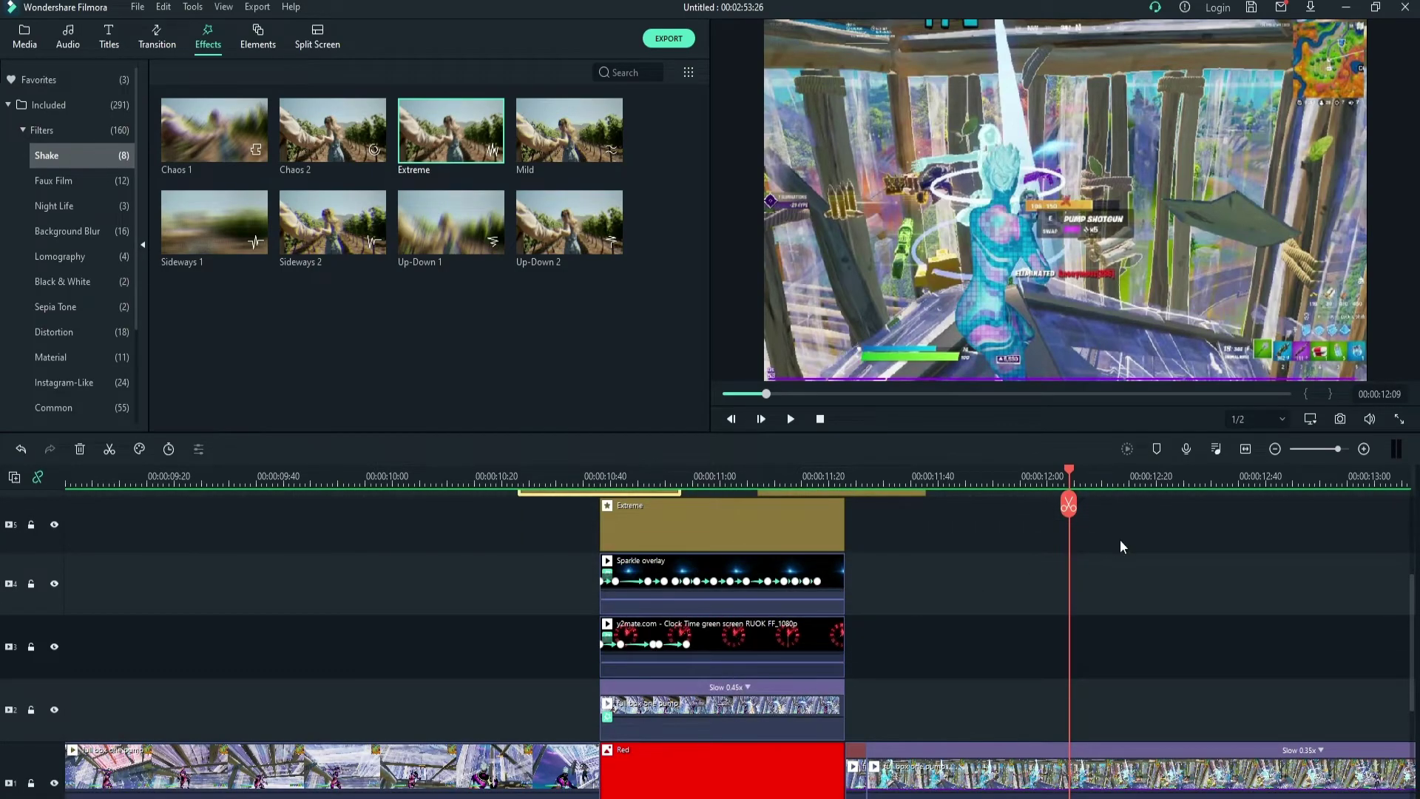
scroll(796, 482, down, 5)
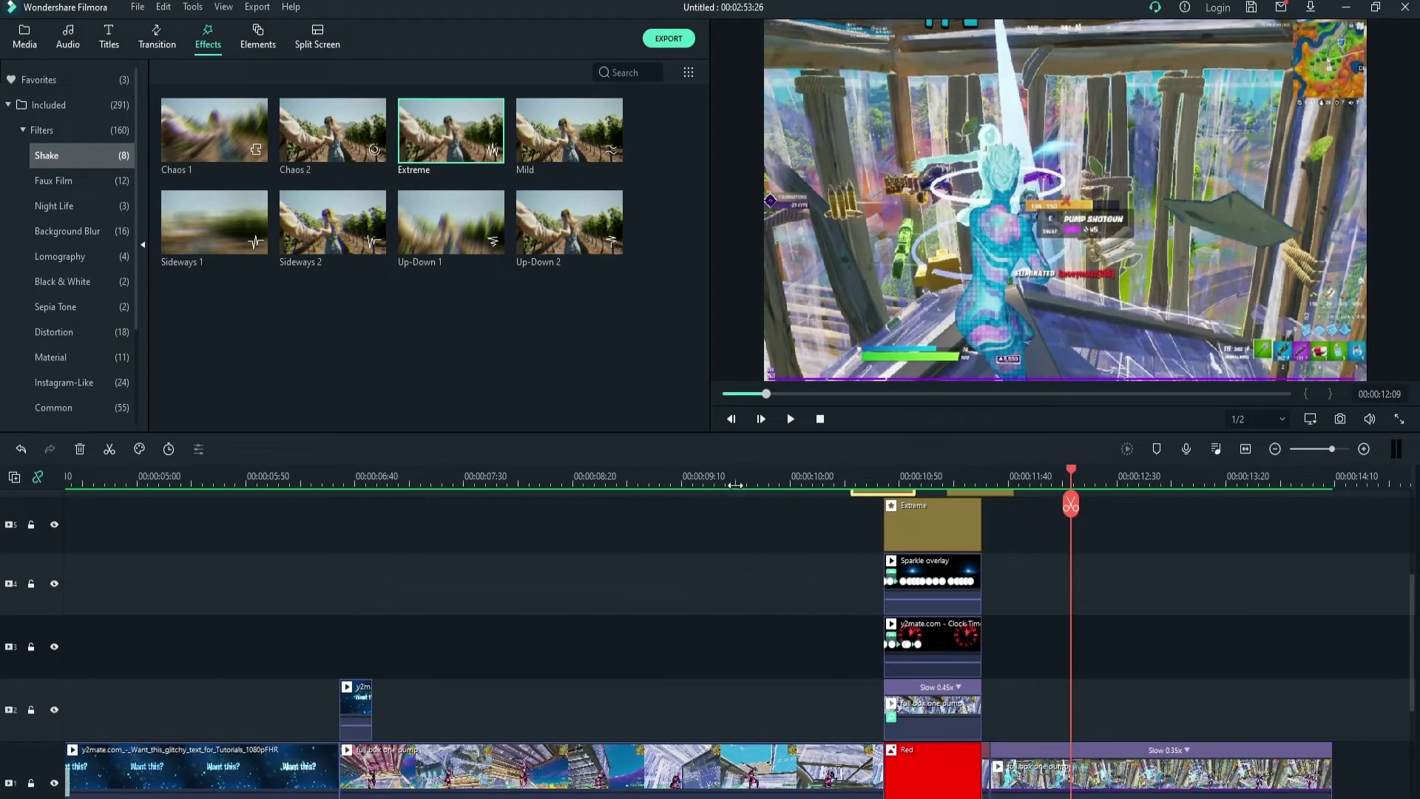
click(735, 482)
key(space)
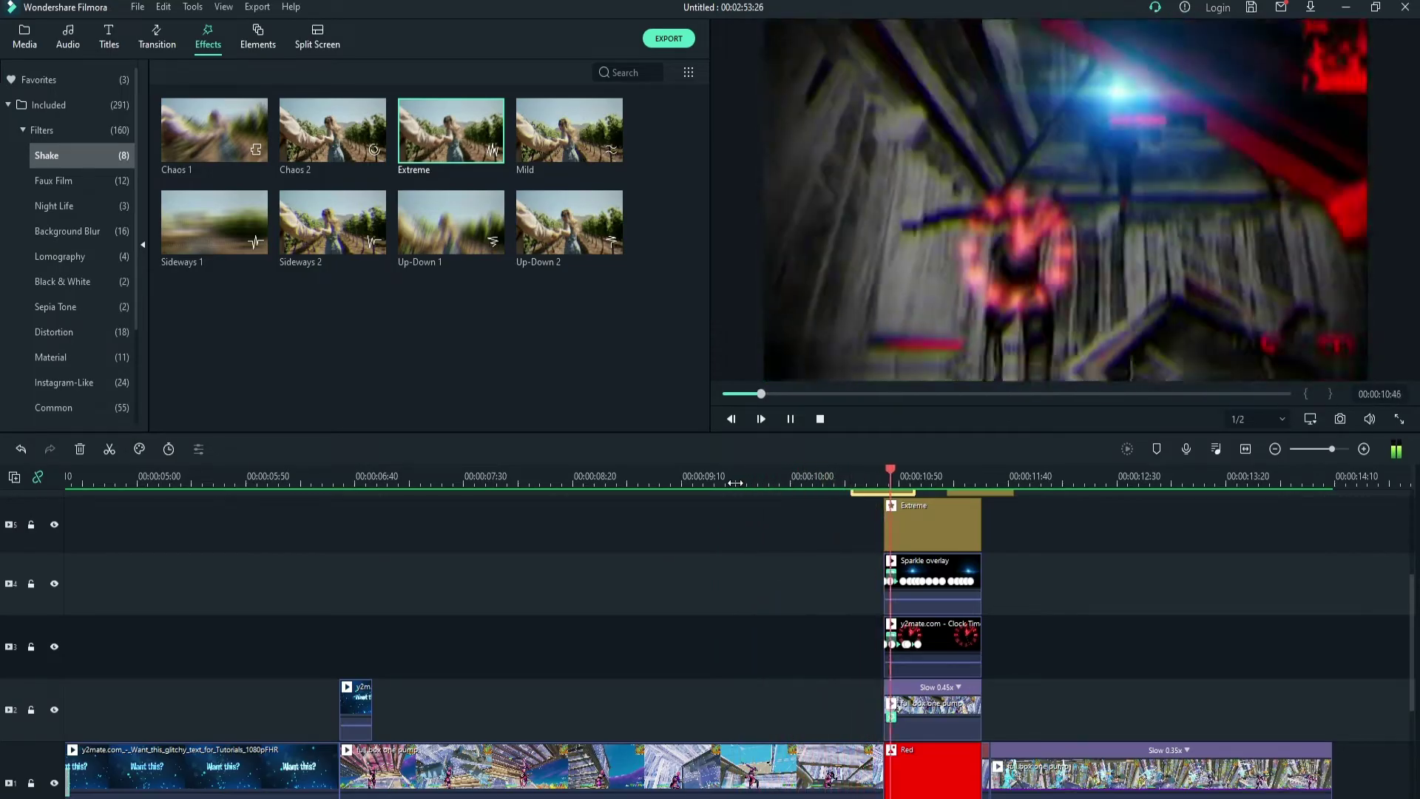